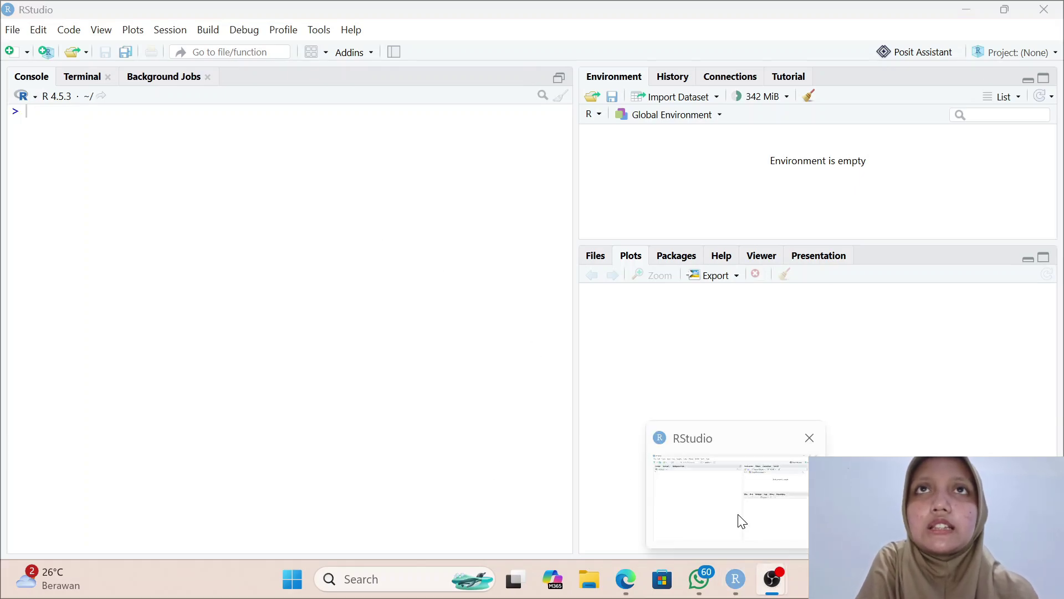
Step: Switch to RStudio and create a new blank R script
left_click(742, 521)
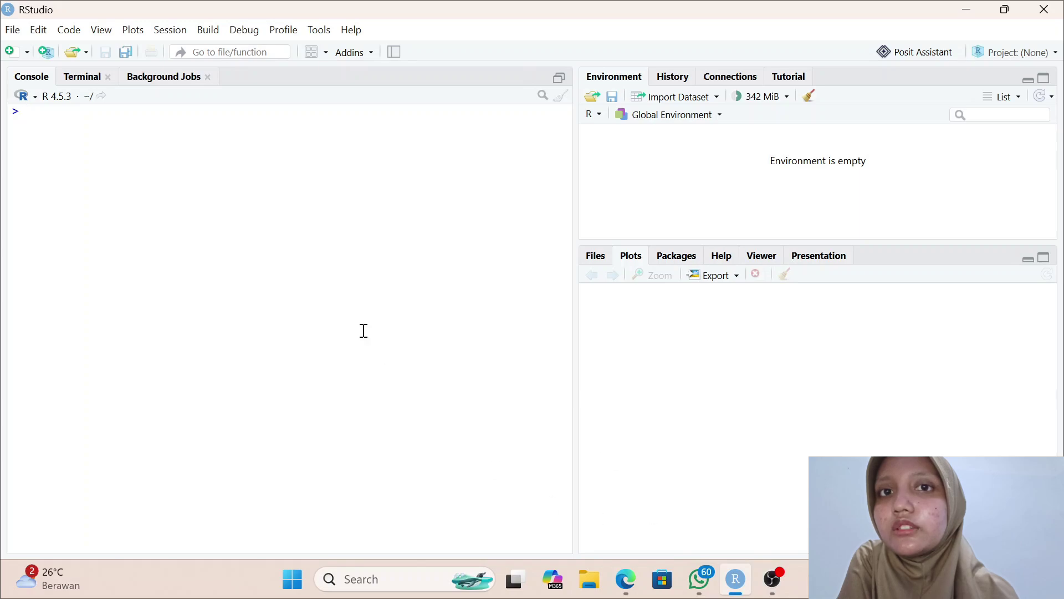
left_click(12, 53)
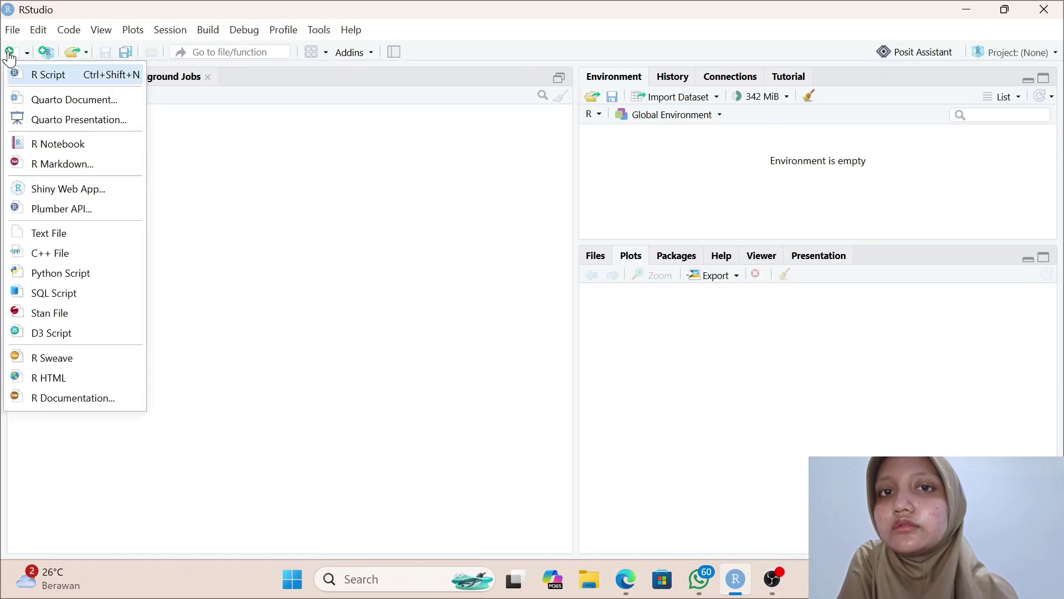
left_click(70, 83)
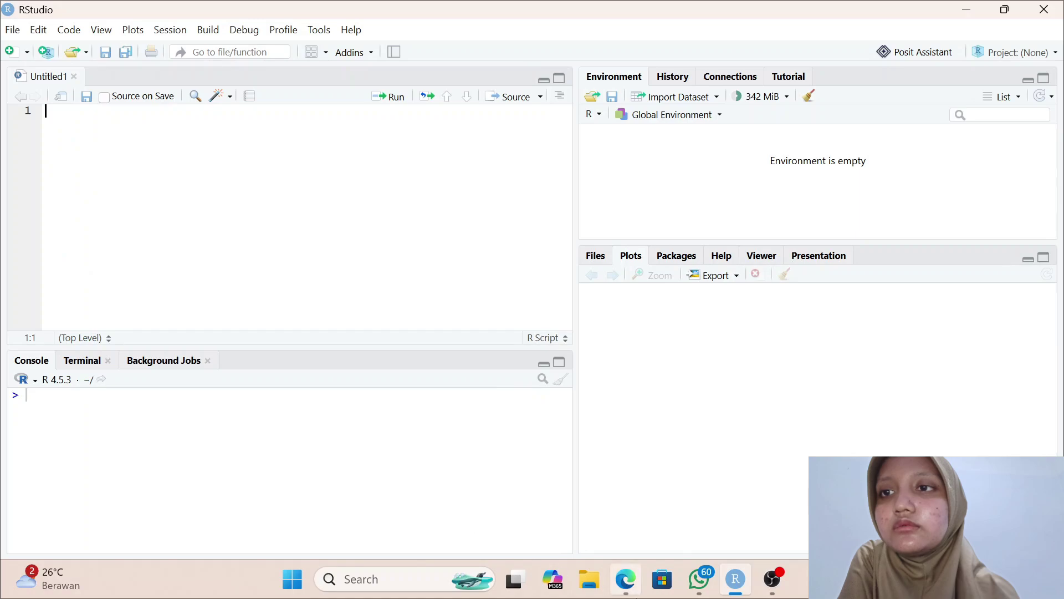
Step: Switch to Edge and copy the library lines for tidyverse, ggpubr and rstatix from the Datanovia ANOVA in R page
left_click(625, 581)
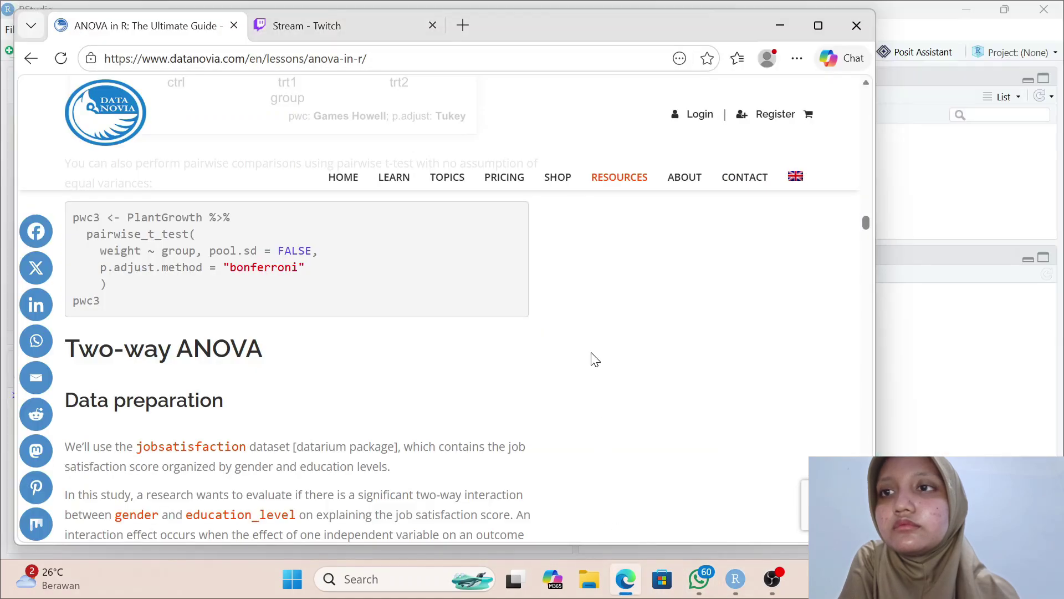
scroll(594, 359, "up", 15)
scroll(595, 359, "up", 15)
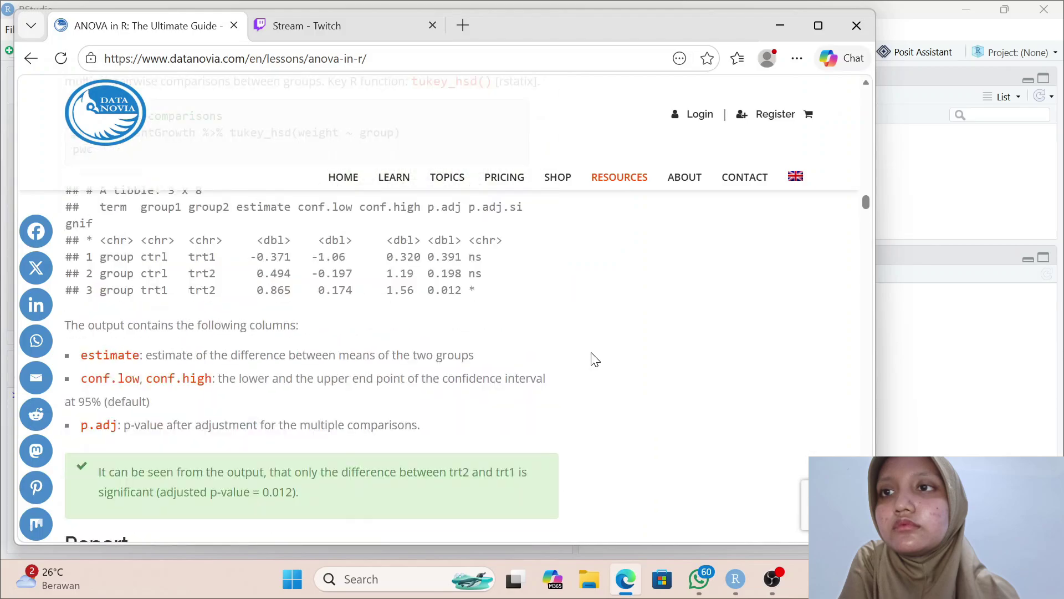
scroll(594, 360, "up", 15)
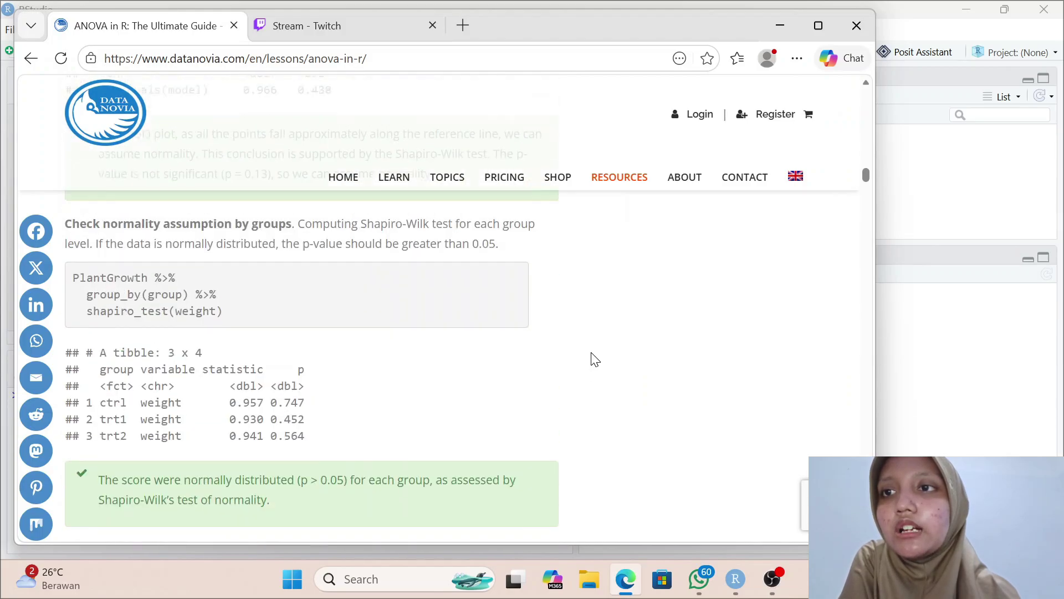
scroll(594, 359, "up", 15)
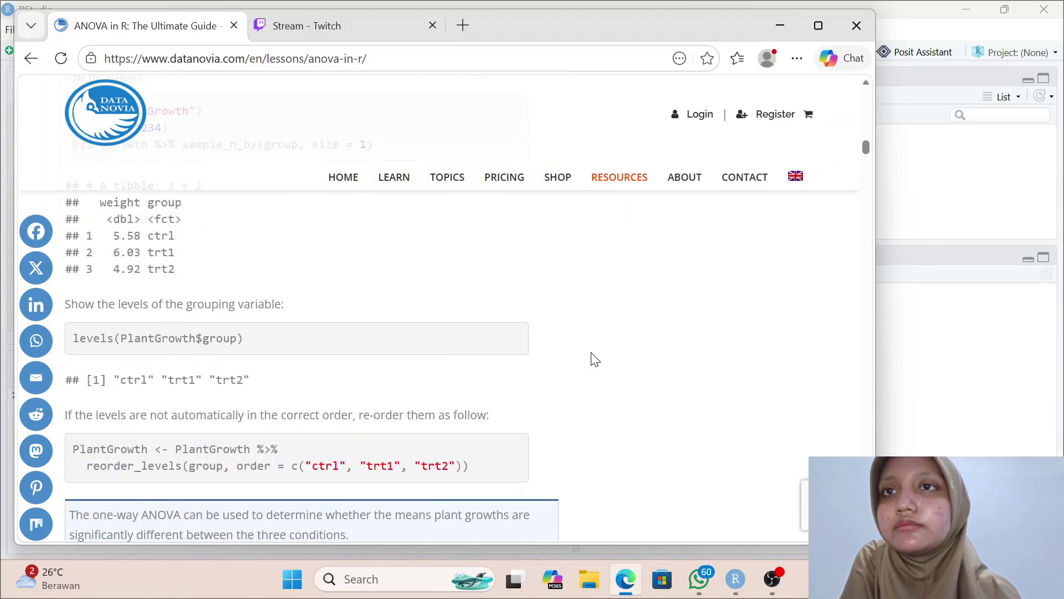
scroll(594, 359, "up", 2)
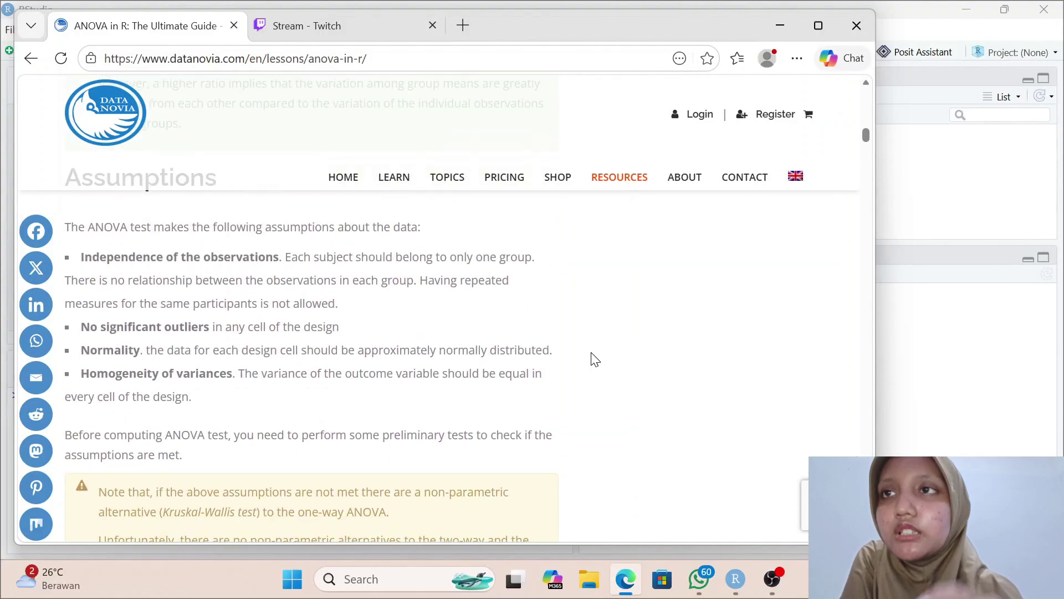
scroll(594, 359, "down", 12)
scroll(595, 359, "down", 2)
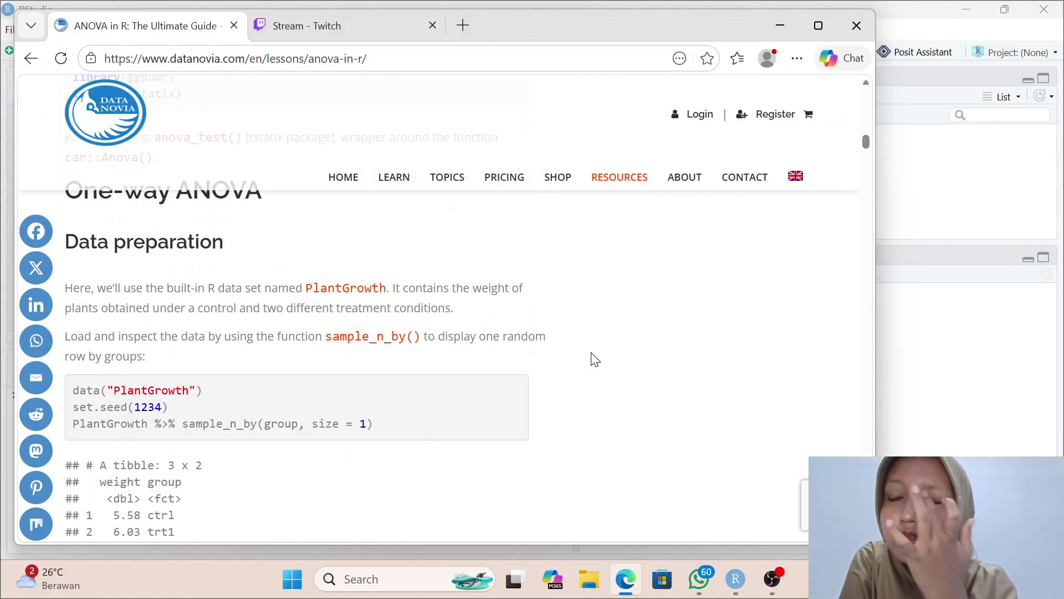
scroll(594, 359, "up", 3)
scroll(594, 359, "up", 1)
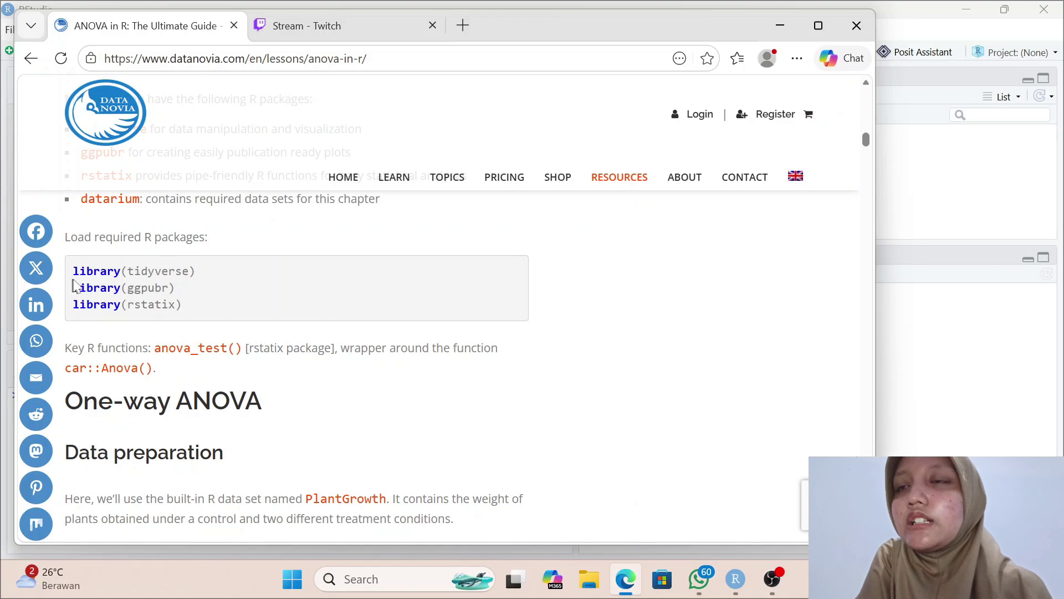
left_click_drag(74, 271, 221, 310)
key("ctrl+c")
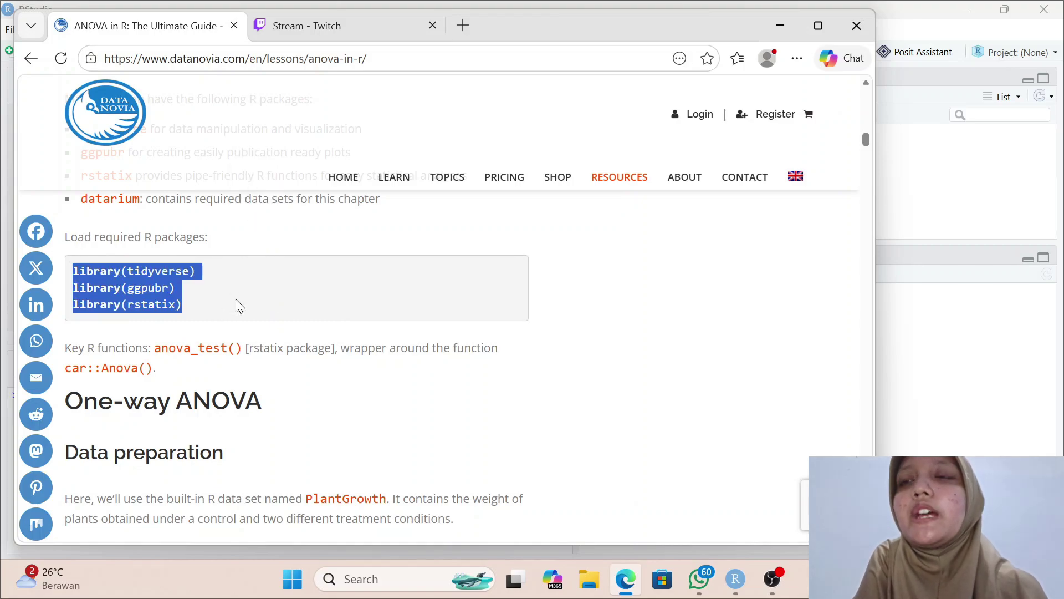
Step: Switch back to RStudio and paste the three copied library lines into the untitled script
left_click(894, 228)
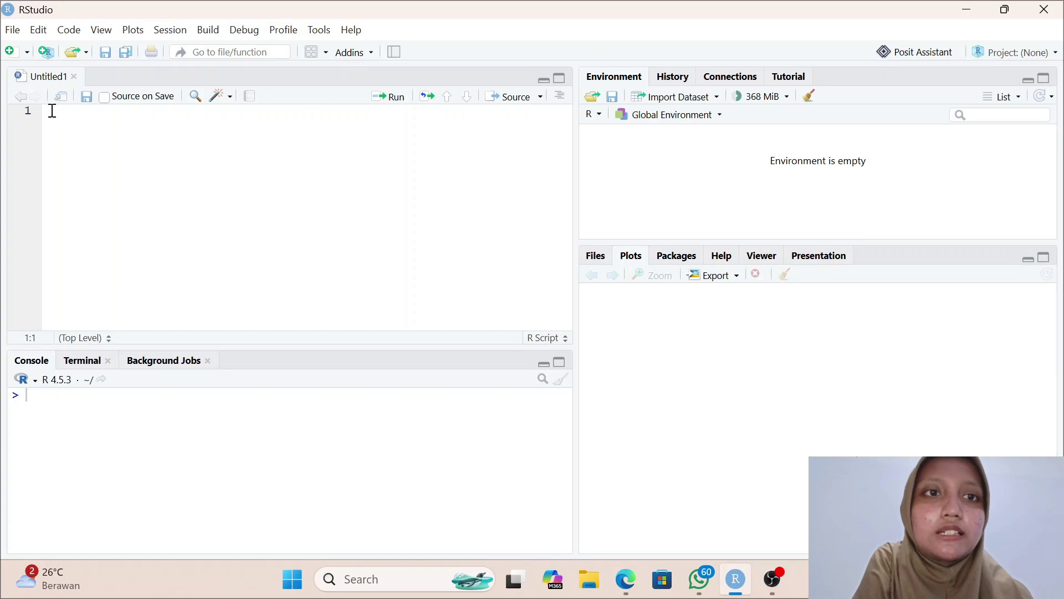
key("ctrl+v")
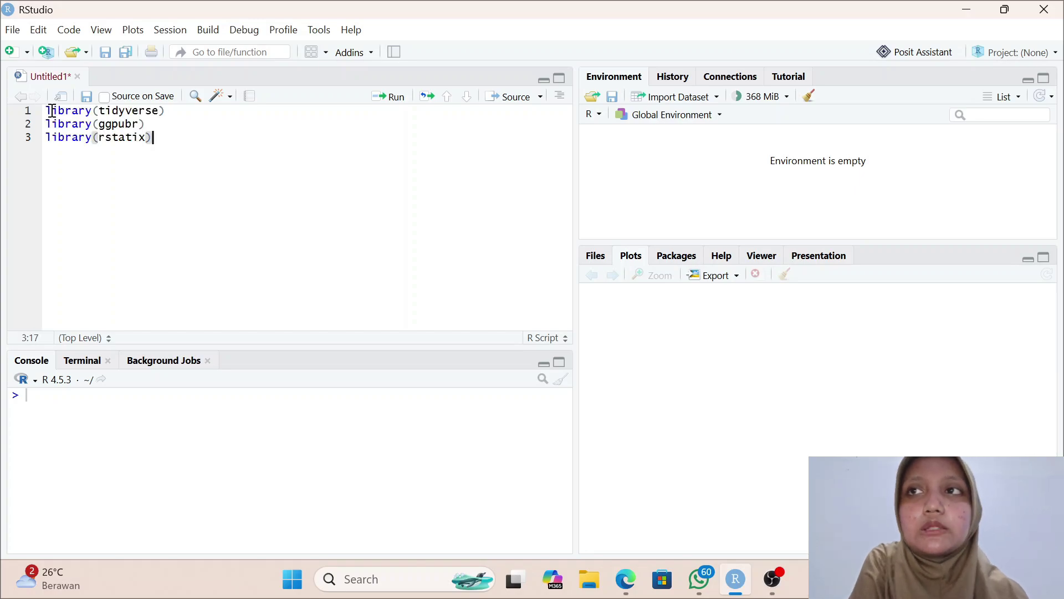
left_click(79, 110)
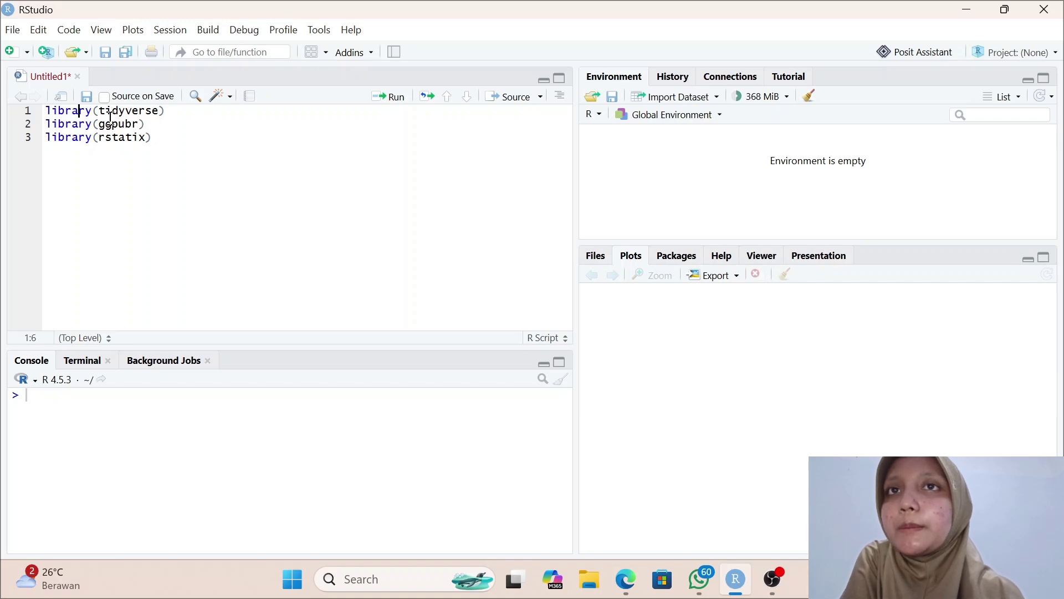
Step: Install the tidyverse package from CRAN with its dependencies, restarting R before the installation
left_click(320, 33)
left_click(320, 30)
left_click(320, 30)
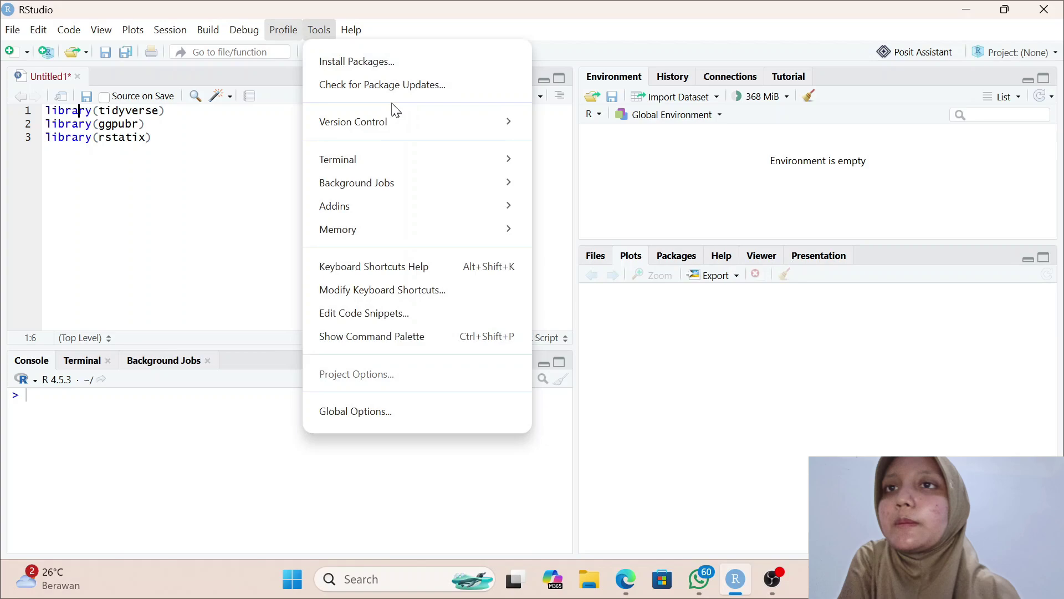
left_click(384, 61)
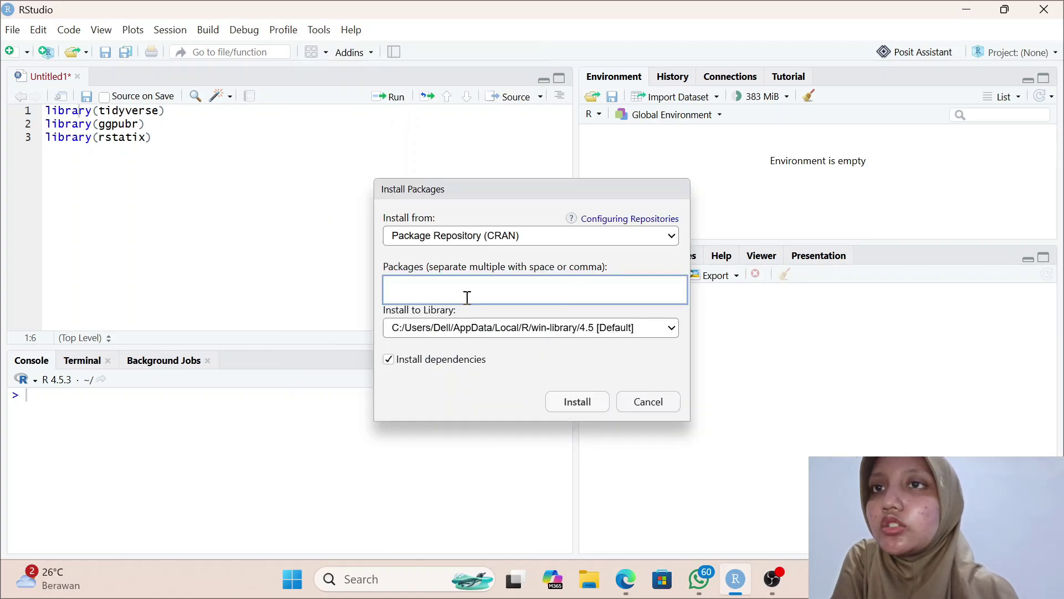
type("tid")
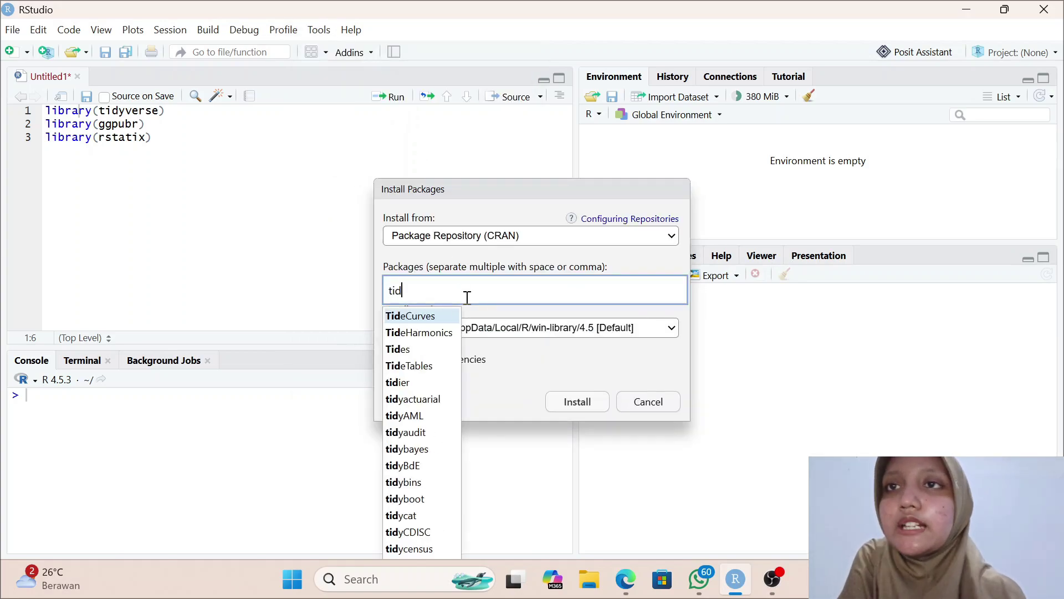
type("yver")
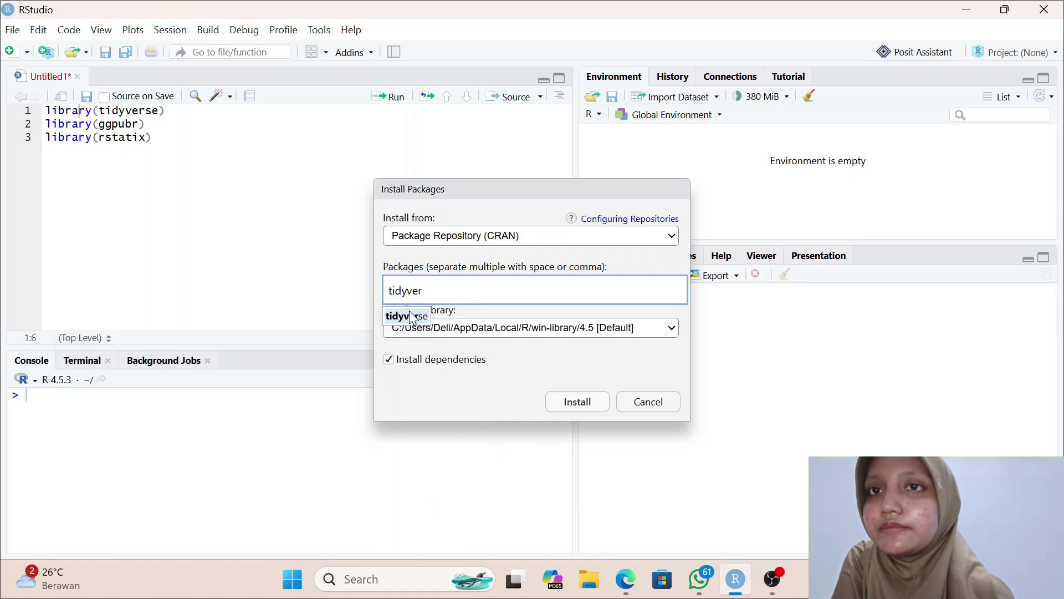
left_click(410, 313)
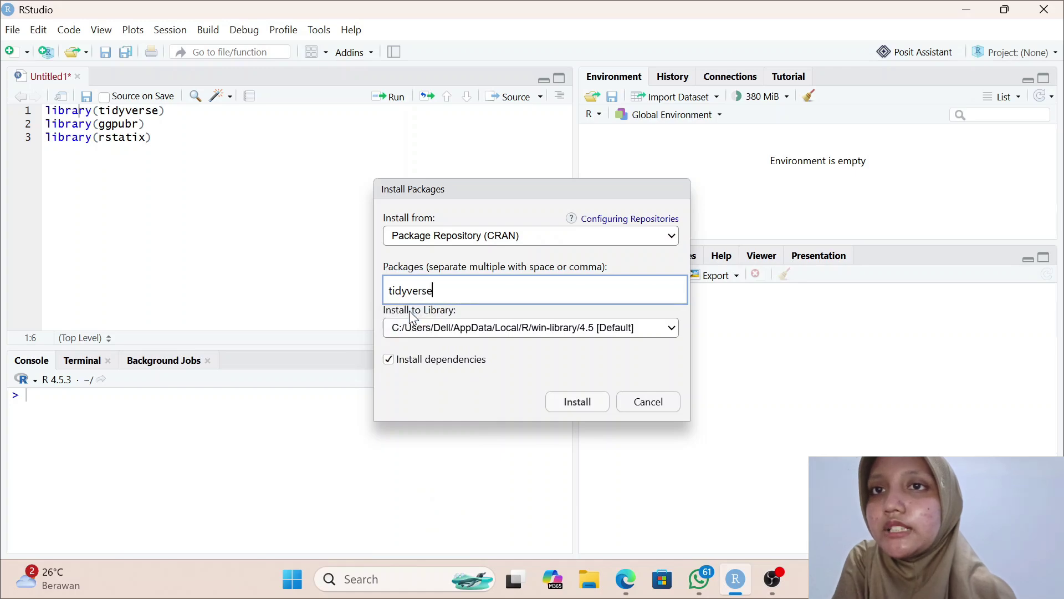
left_click(597, 409)
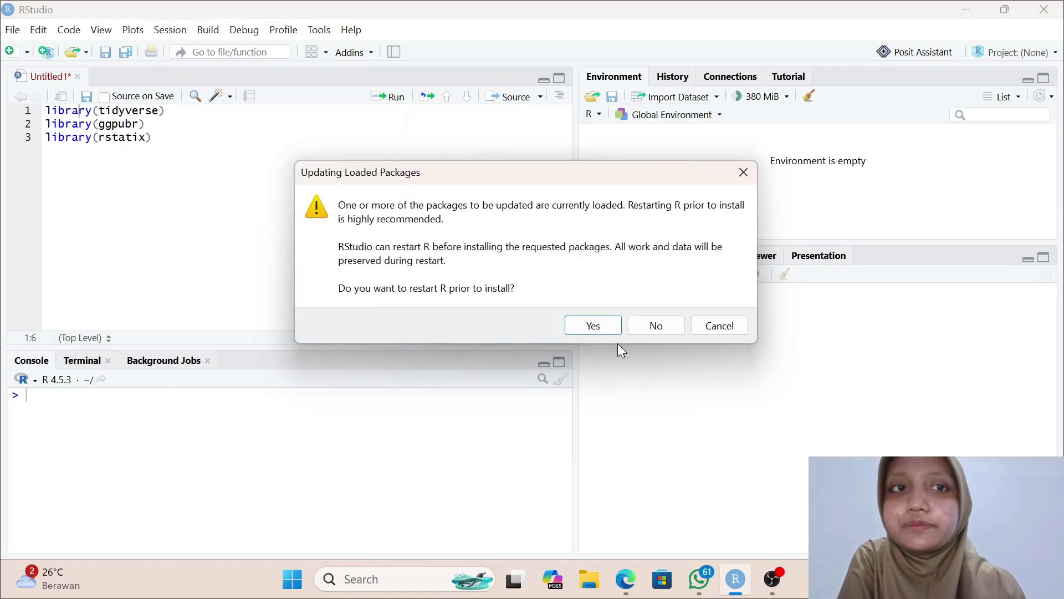
left_click(607, 330)
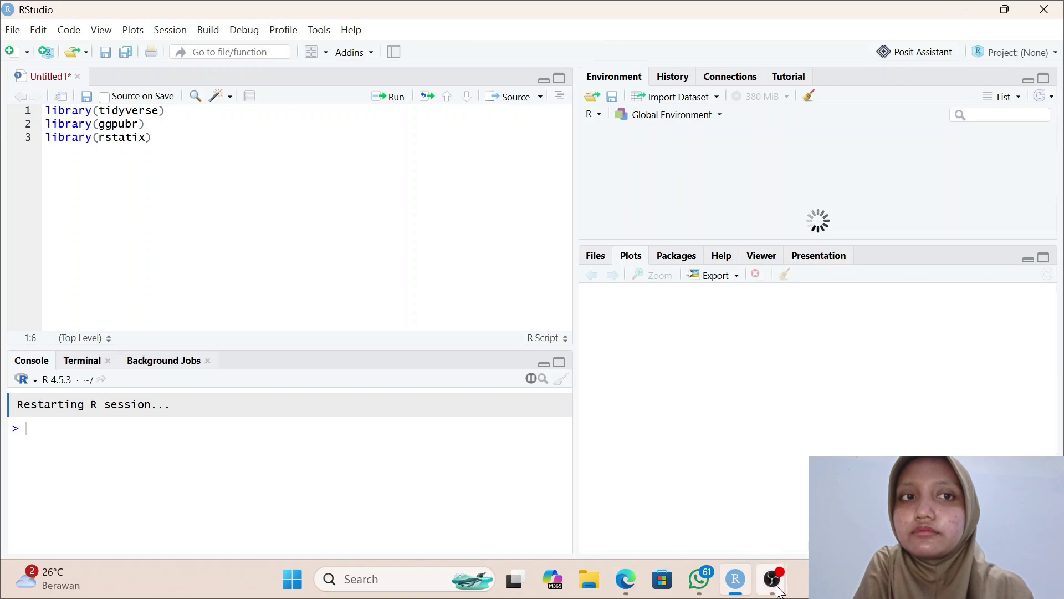
mouse_move(778, 589)
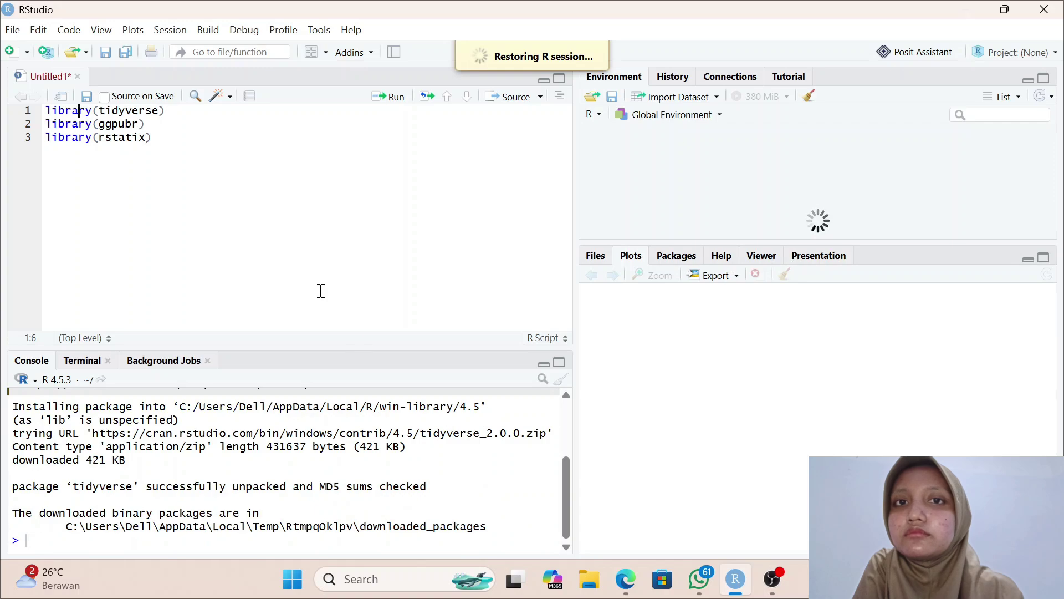
Step: Install the ggpubr package from CRAN with its dependencies
left_click(116, 125)
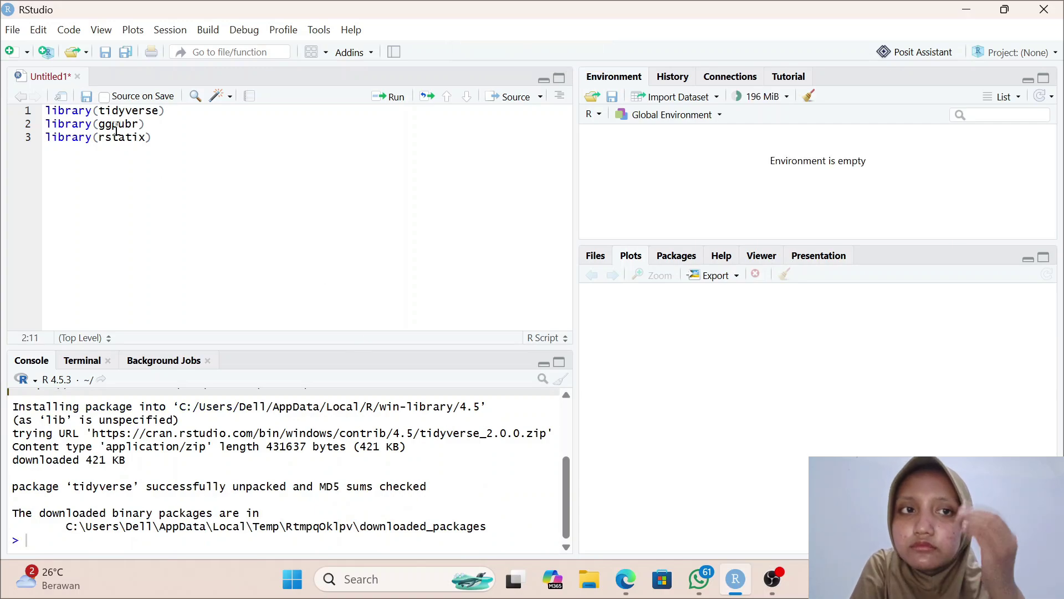
left_click(319, 29)
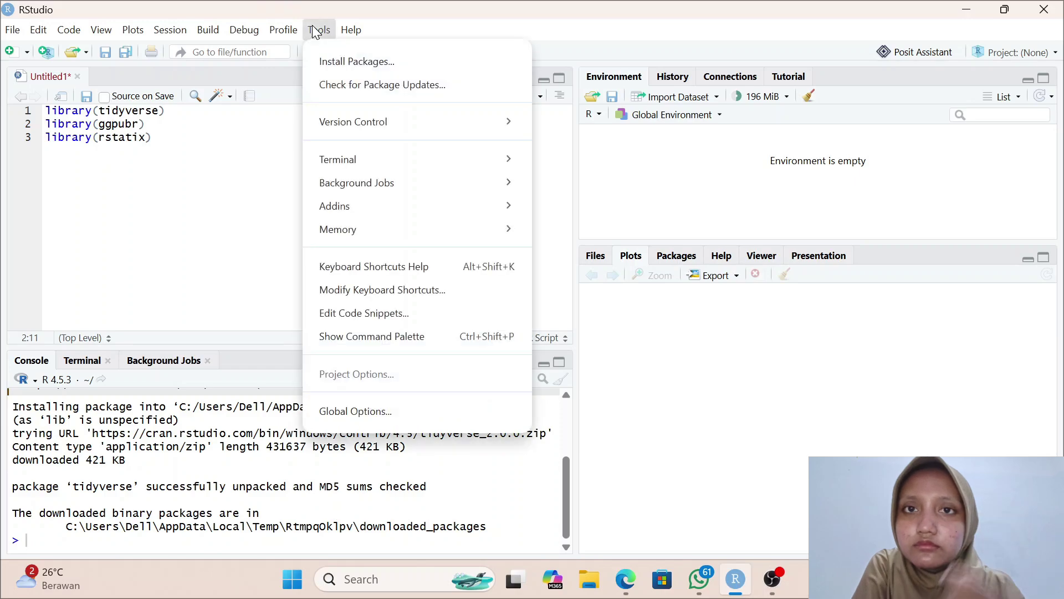
left_click(347, 62)
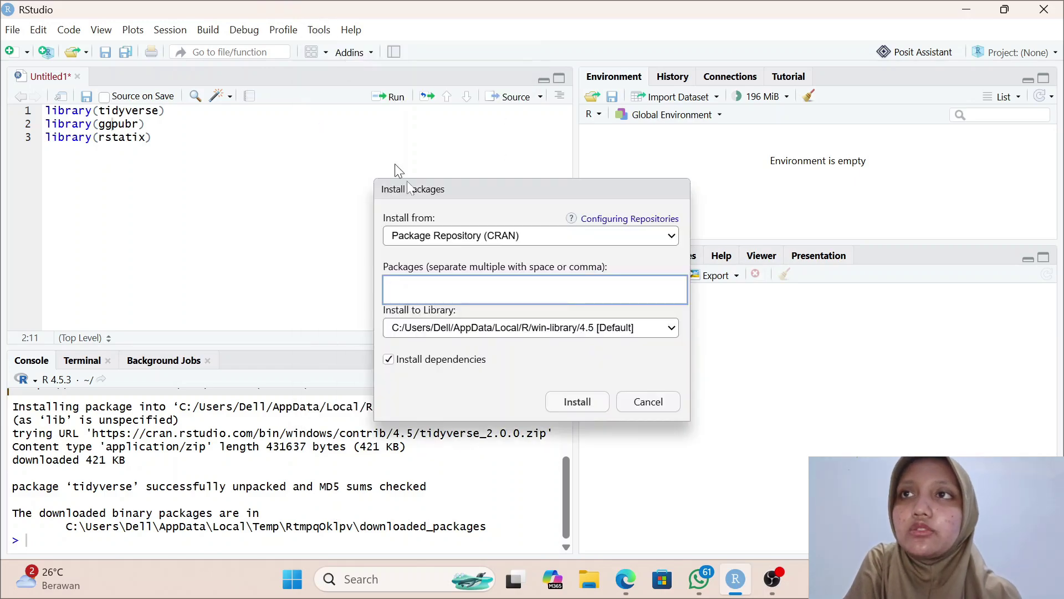
type("ggpubr")
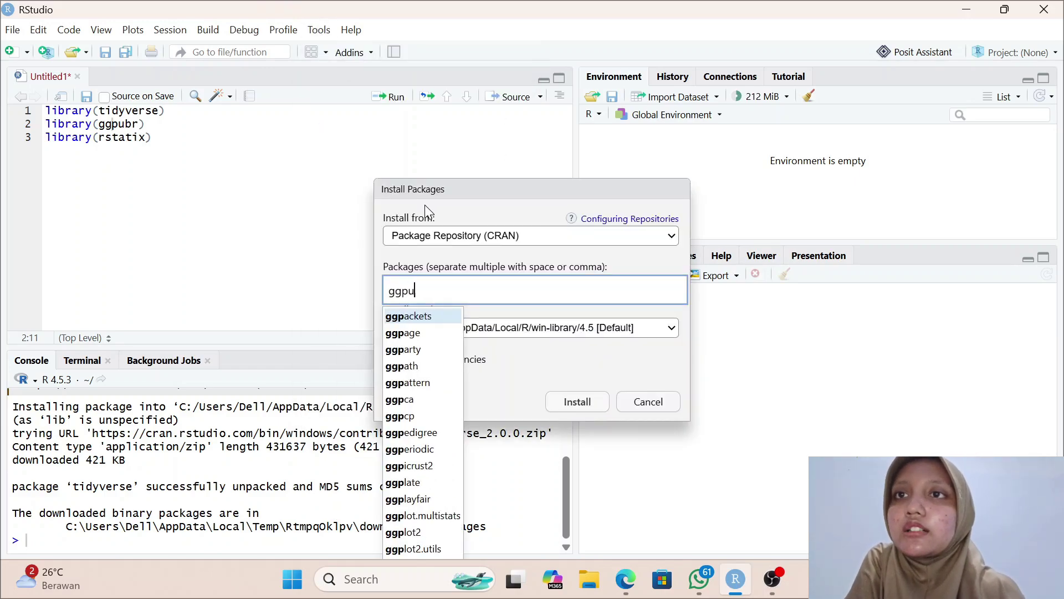
left_click(579, 404)
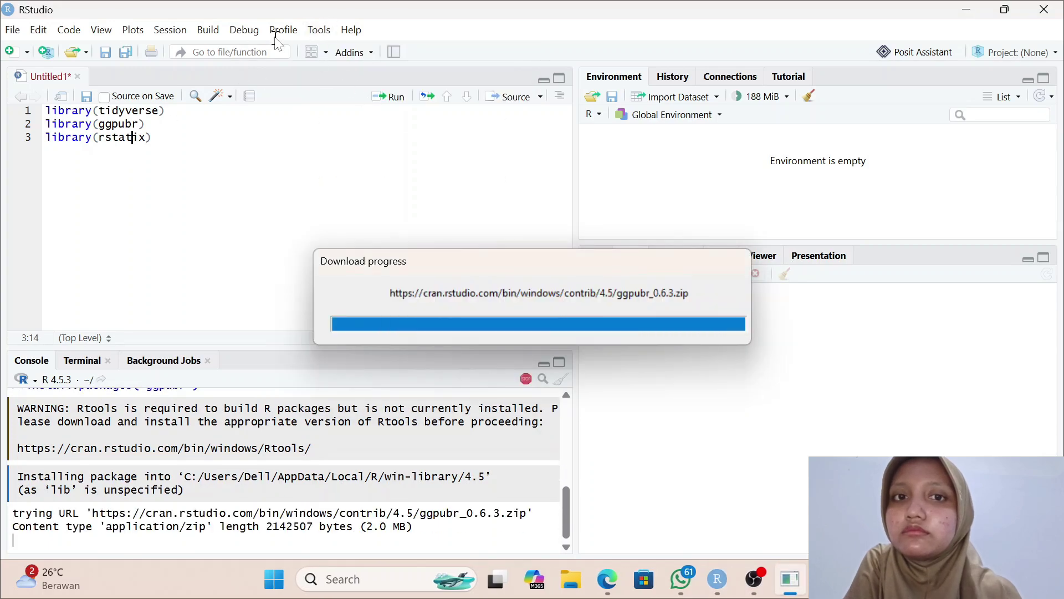
Step: Install the rstatix package from CRAN with its dependencies and run the library(rstatix) line of the script
left_click(318, 35)
left_click(344, 60)
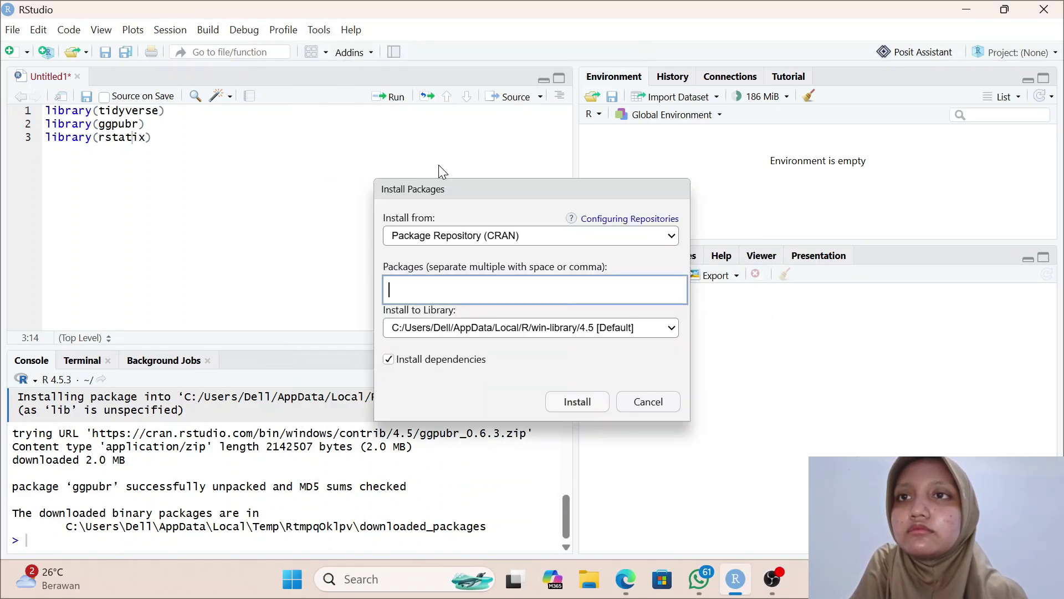
type("rst")
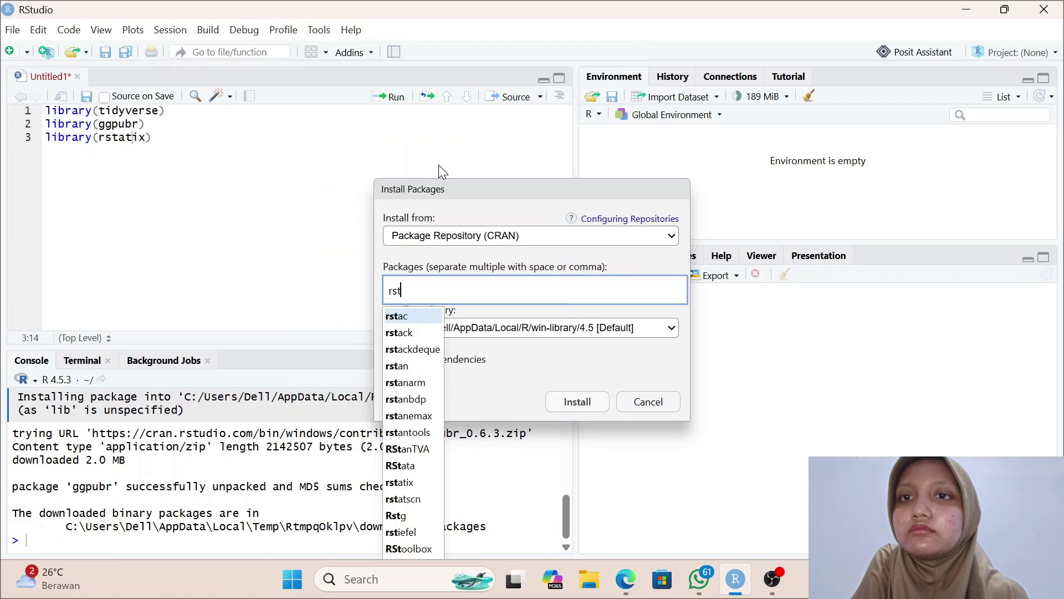
type("atix")
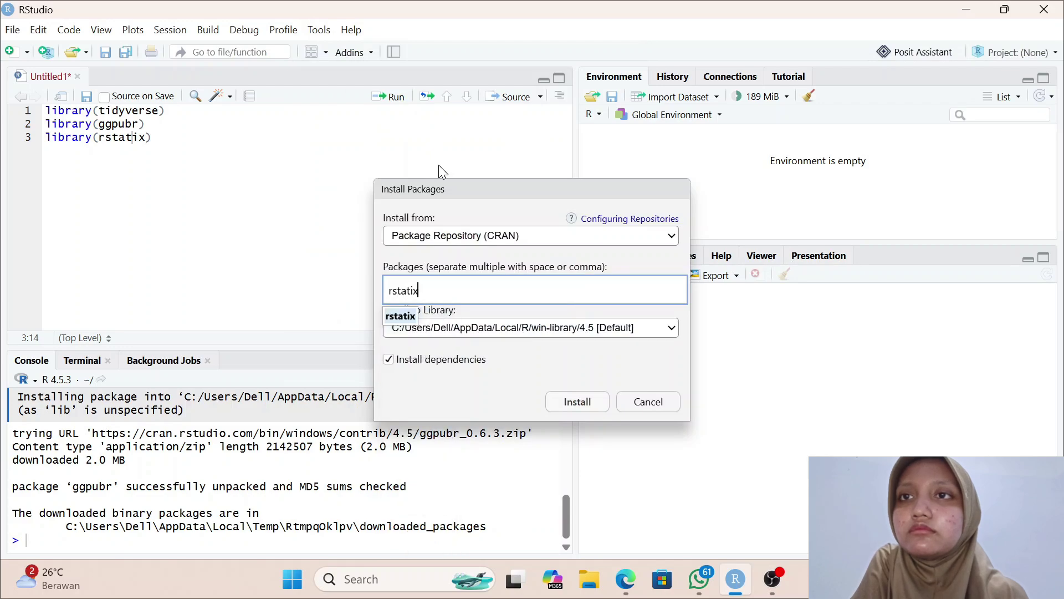
left_click(577, 402)
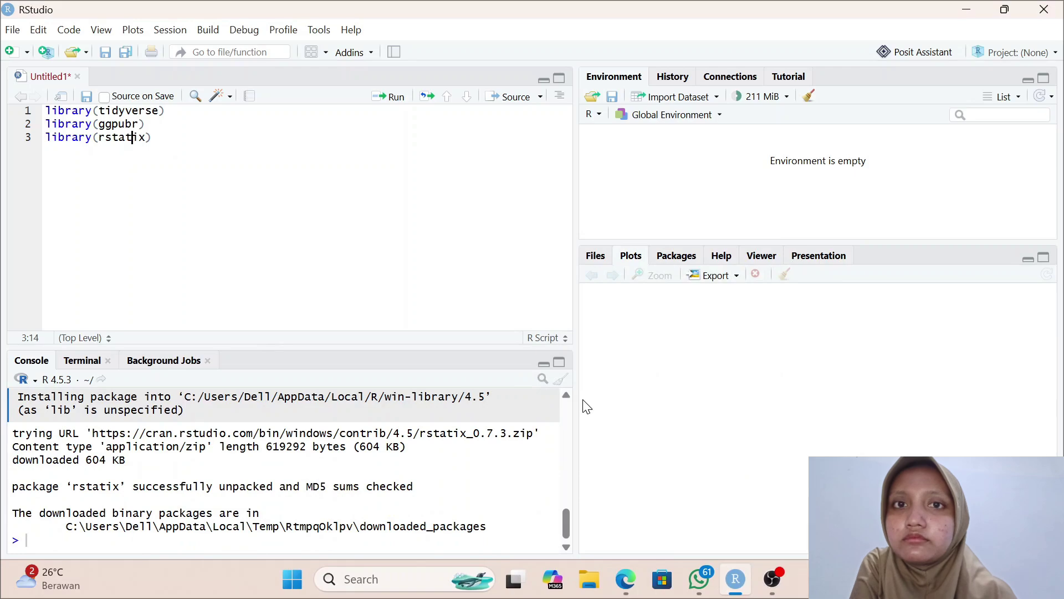
key("ctrl+Return")
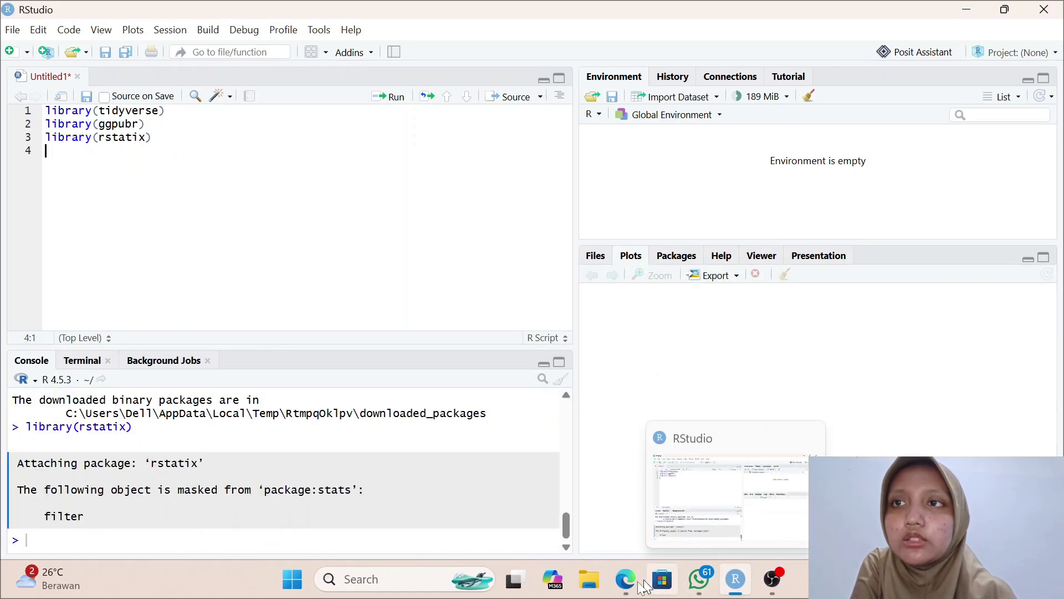
Step: Switch to the Datanovia tutorial in Edge and copy the three-line data preparation code that loads and samples PlantGrowth
mouse_move(625, 578)
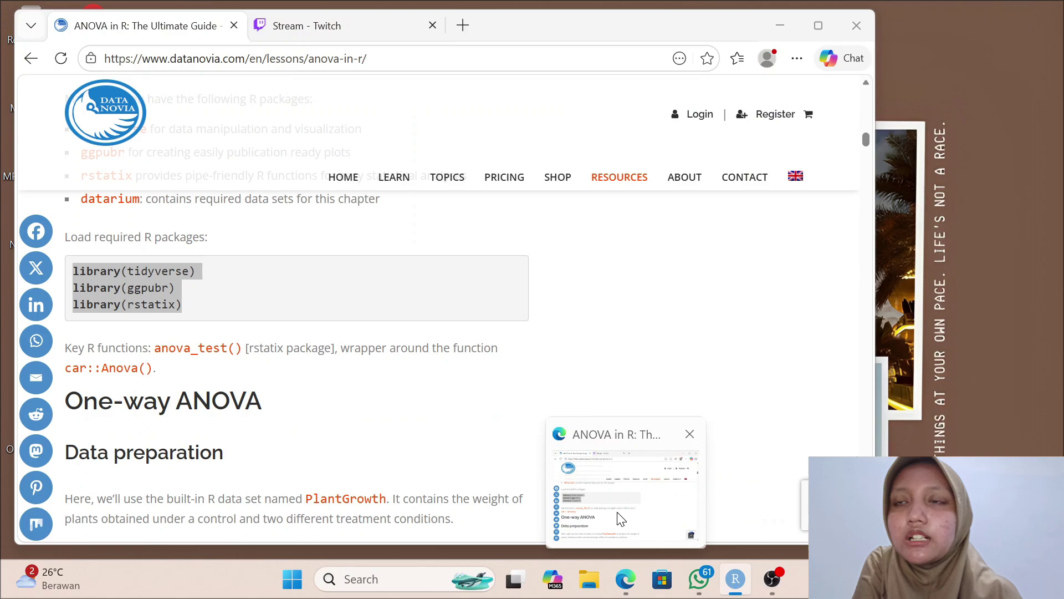
left_click(620, 518)
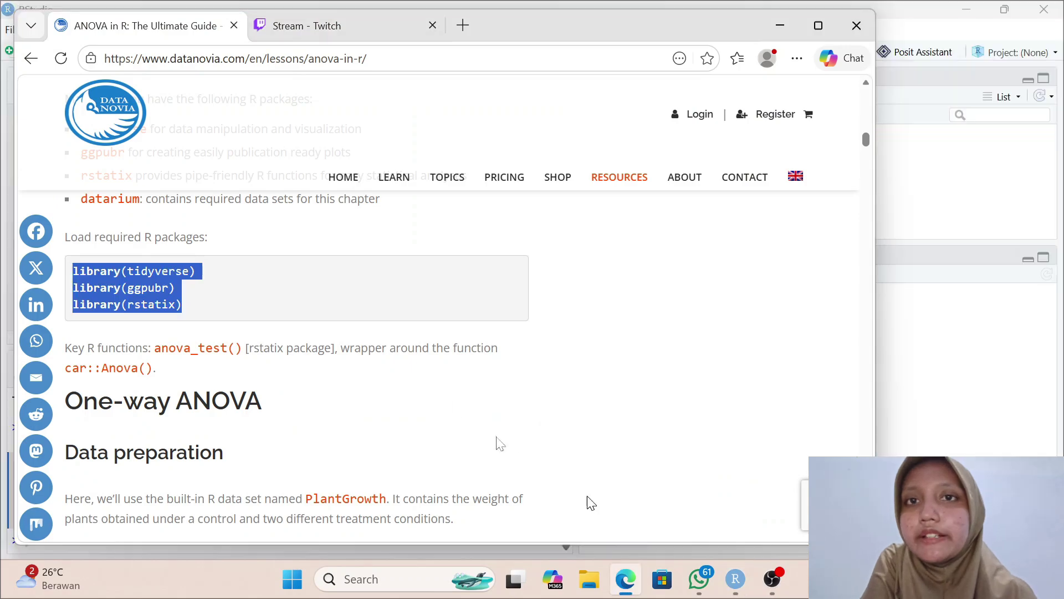
scroll(444, 397, "down", 3)
scroll(445, 391, "down", 3)
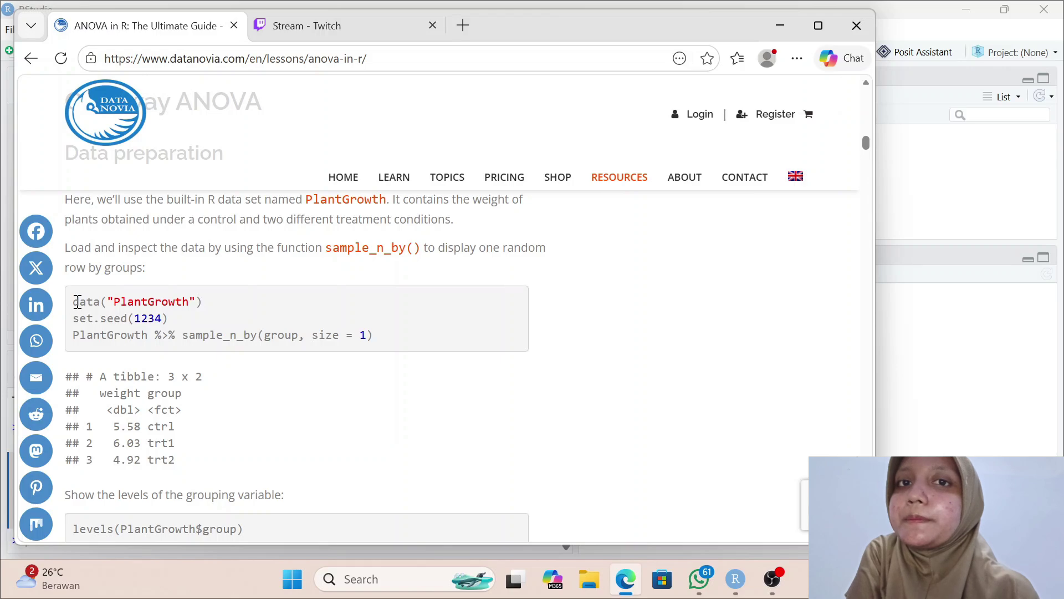
left_click_drag(77, 302, 424, 351)
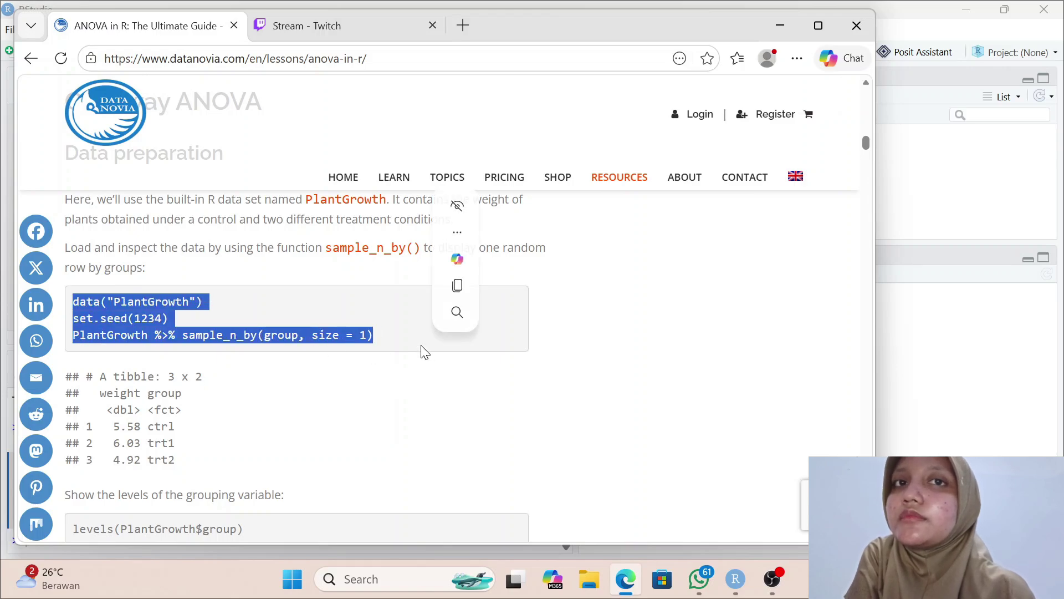
key("ctrl+c")
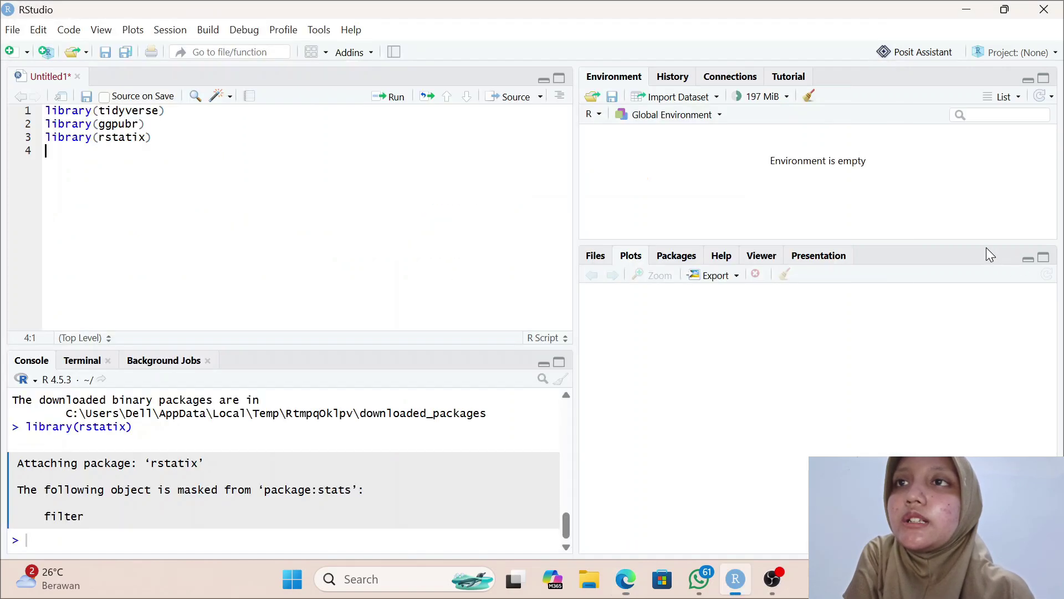
Step: Return to RStudio, paste the PlantGrowth data, set.seed(1234) and sample_n_by code below the library lines, and run those three lines
left_click(986, 247)
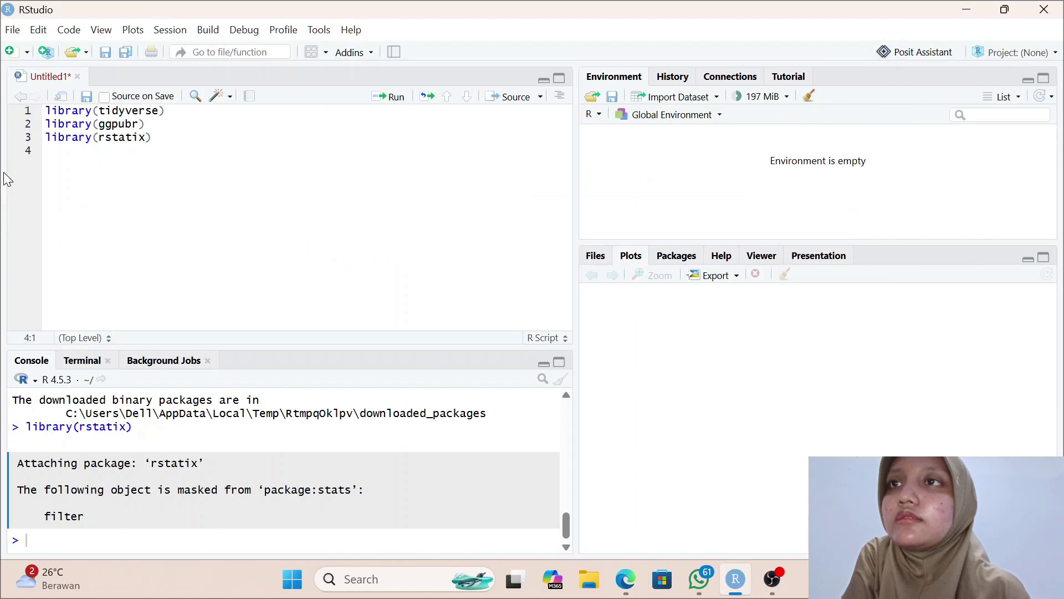
key("ctrl+v")
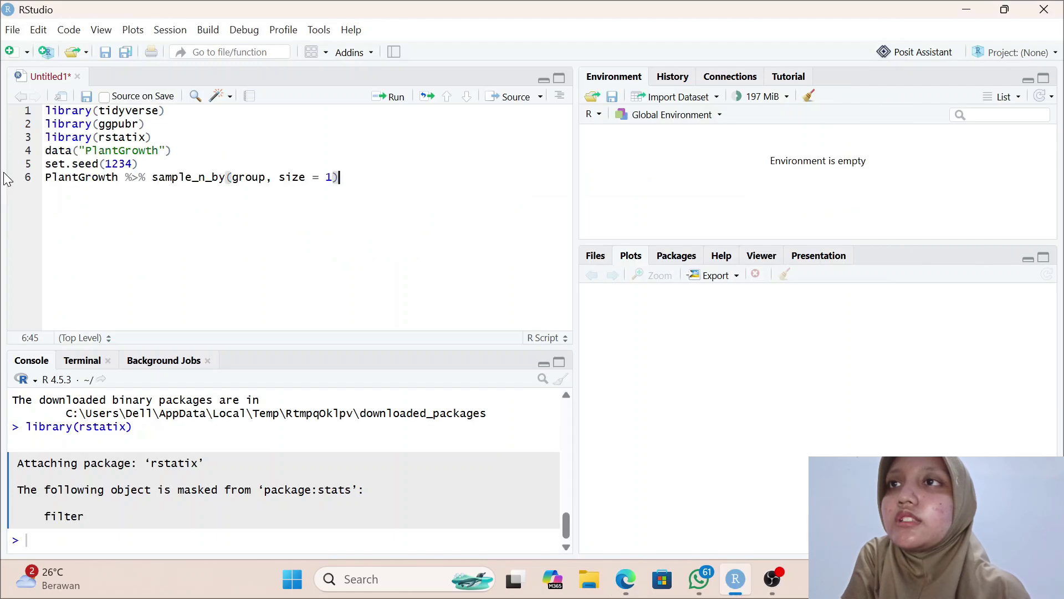
left_click(48, 155)
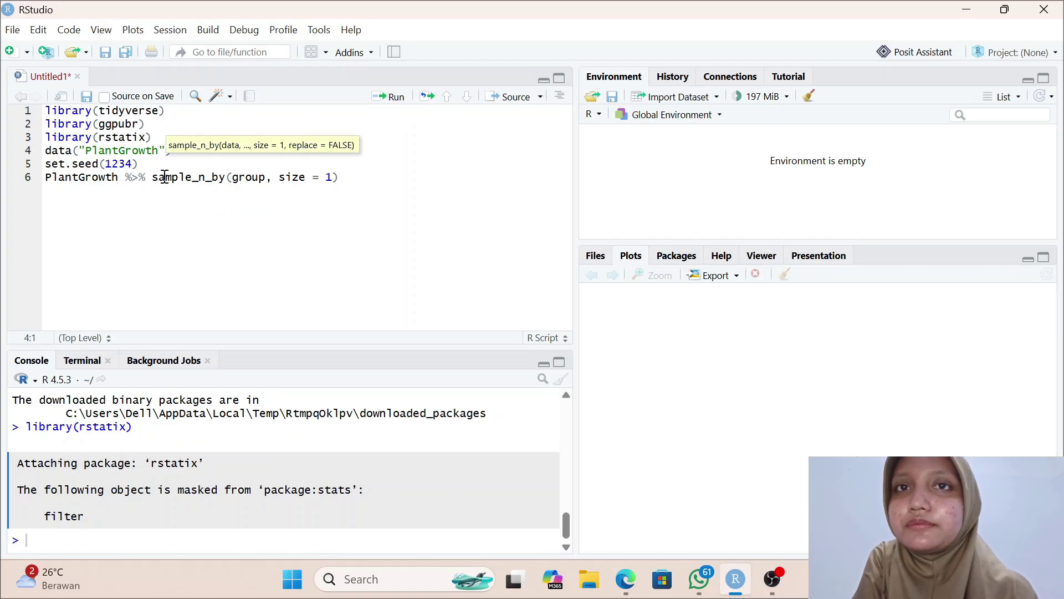
key("ctrl+Return")
key("ctrl+Return")
key("ctrl+Return")
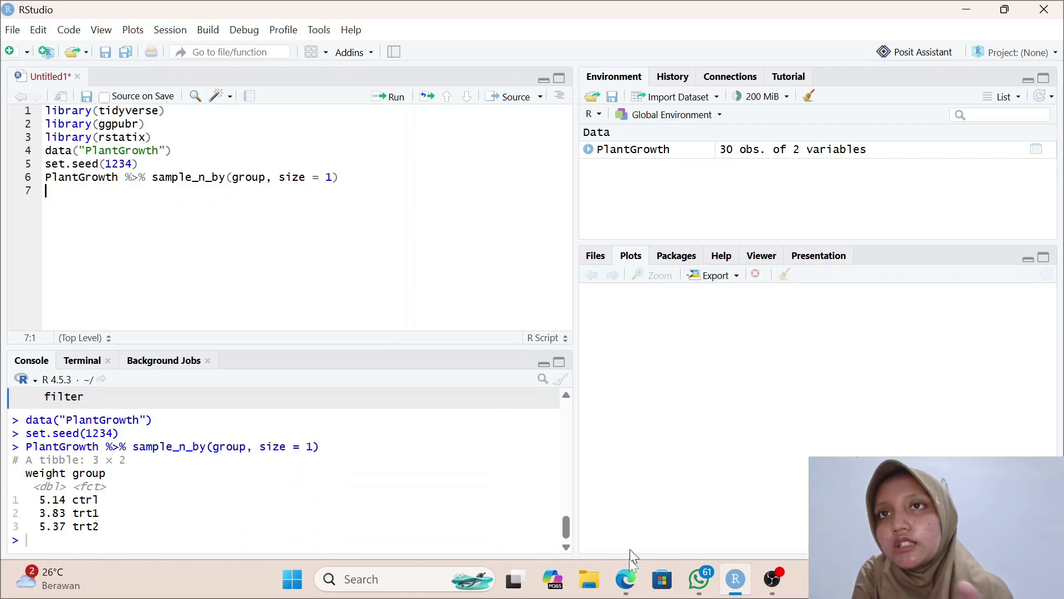
Step: Copy levels(PlantGrowth$group) from the tutorial in Edge, paste it at the end of the RStudio script and run it
mouse_move(622, 589)
left_click(613, 521)
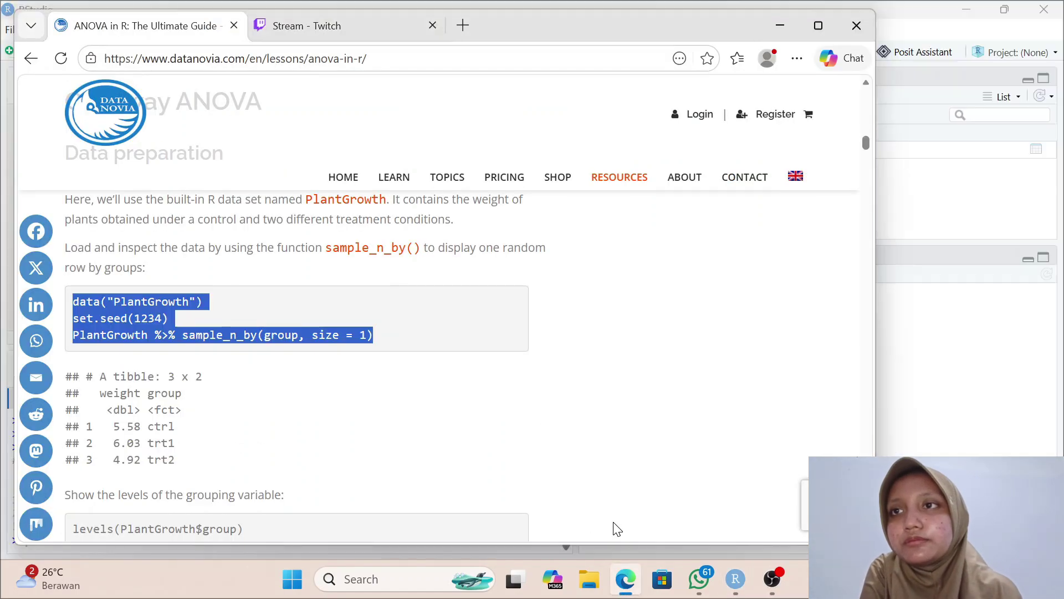
scroll(480, 423, "down", 2)
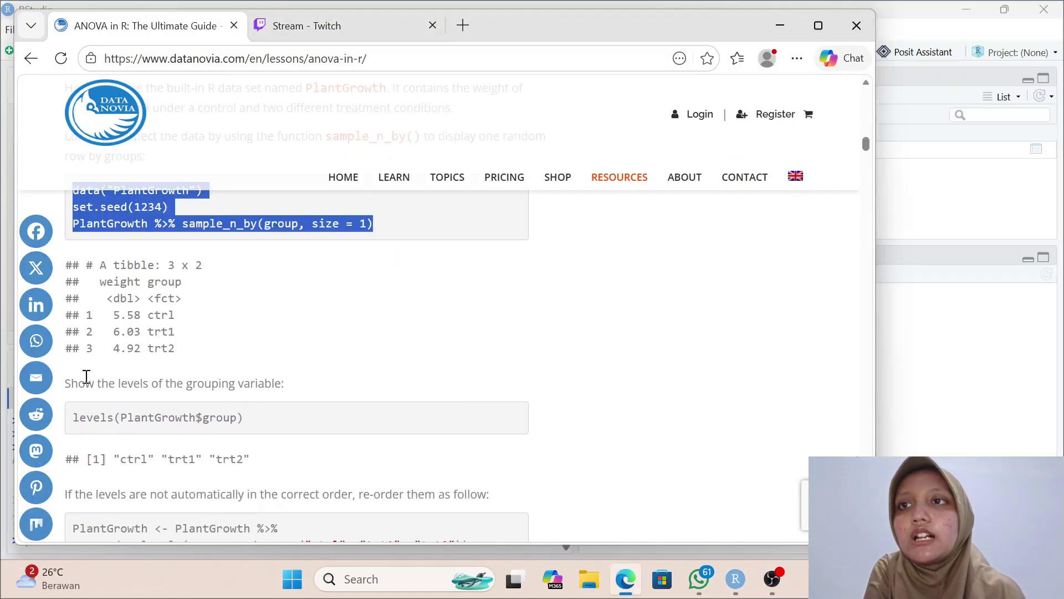
left_click_drag(78, 419, 127, 419)
left_click(77, 411)
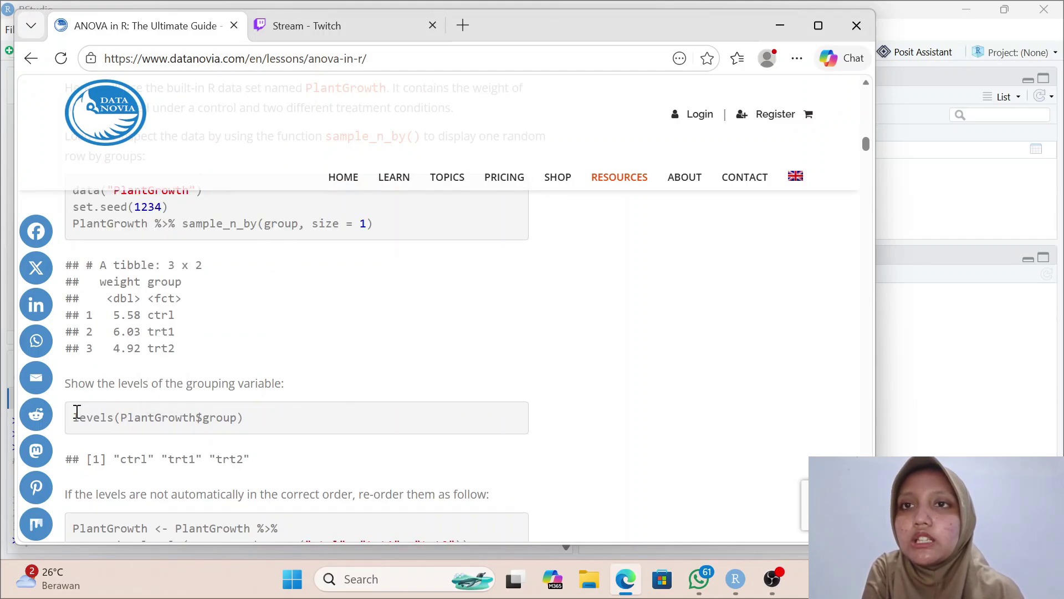
left_click_drag(76, 417, 249, 411)
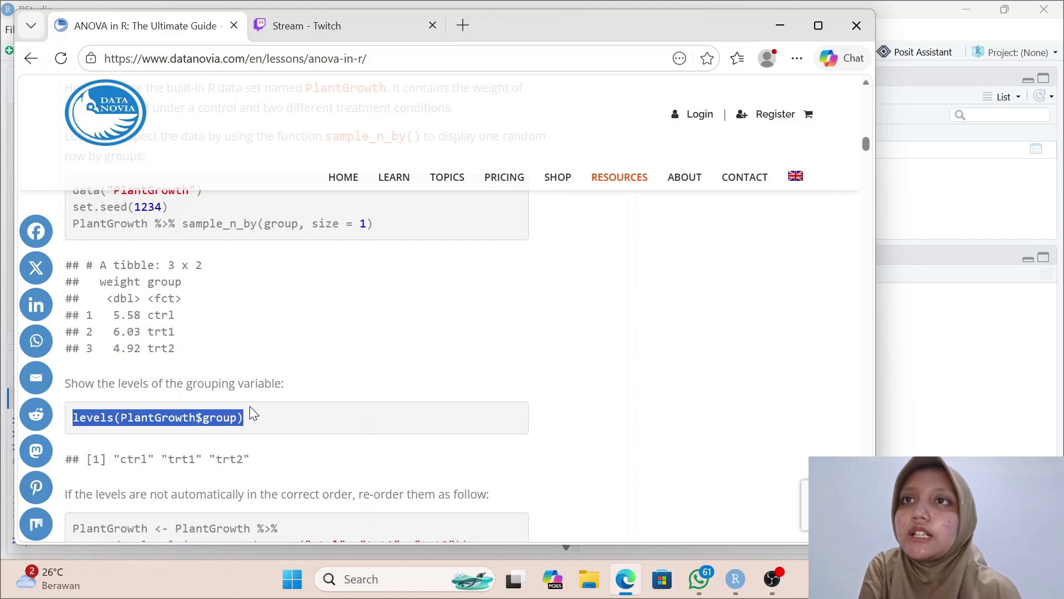
left_click(946, 342)
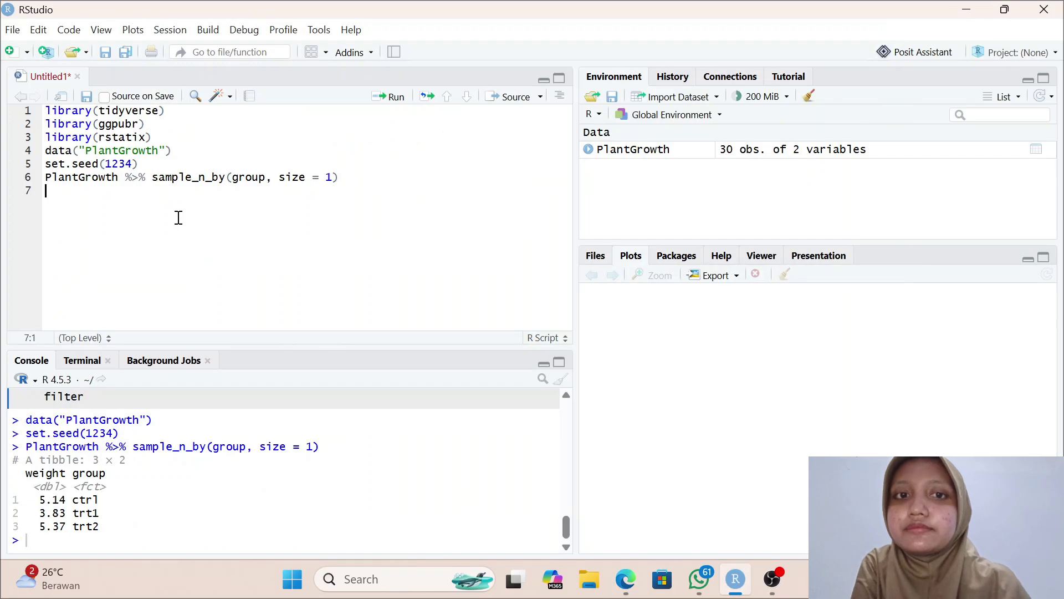
key("ctrl+v")
key("ctrl+Return")
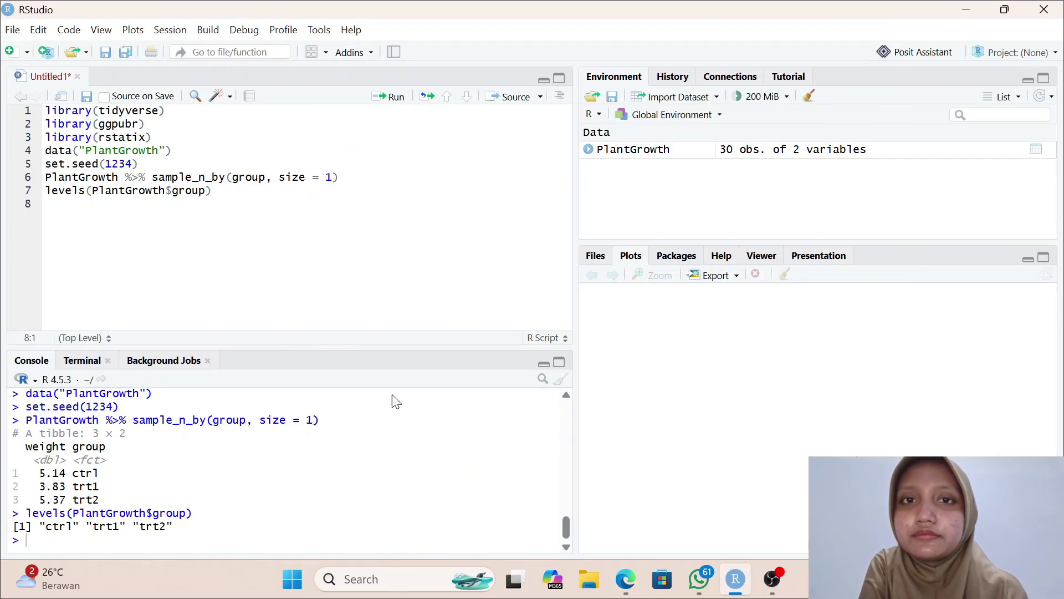
Step: Copy the reorder_levels code with order "ctrl", "trt1", "trt2" from the Edge tutorial into the end of the RStudio script and run it
mouse_move(625, 579)
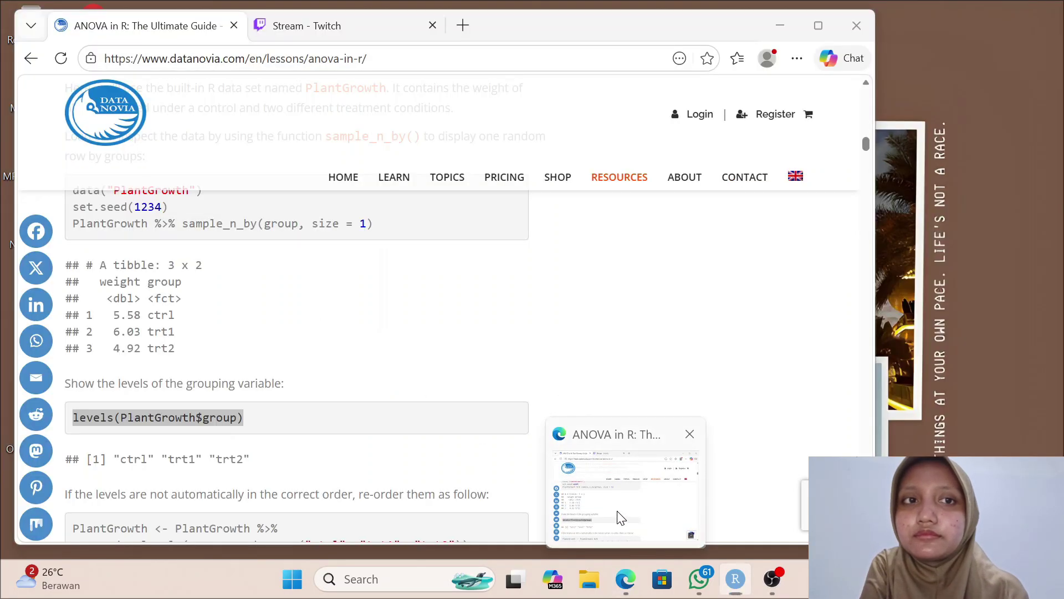
left_click(616, 515)
scroll(347, 361, "down", 2)
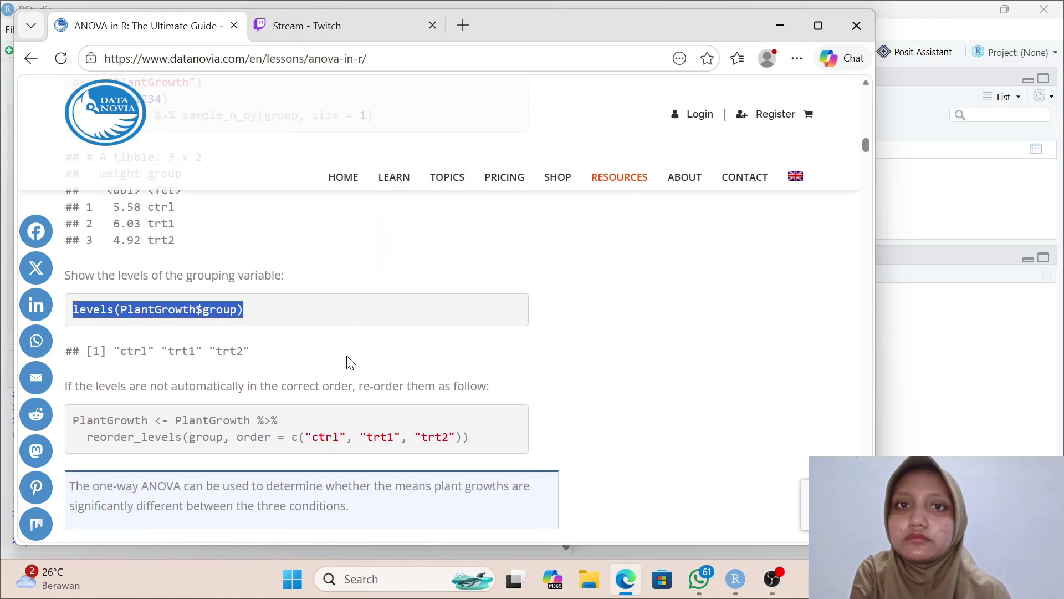
scroll(347, 361, "down", 2)
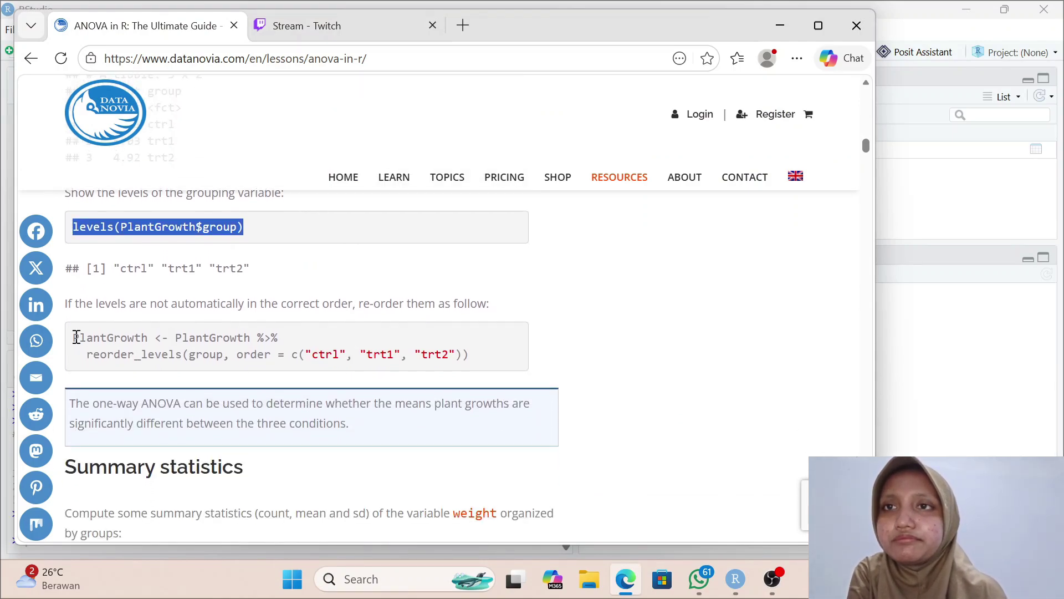
left_click_drag(74, 338, 510, 369)
key("ctrl+c")
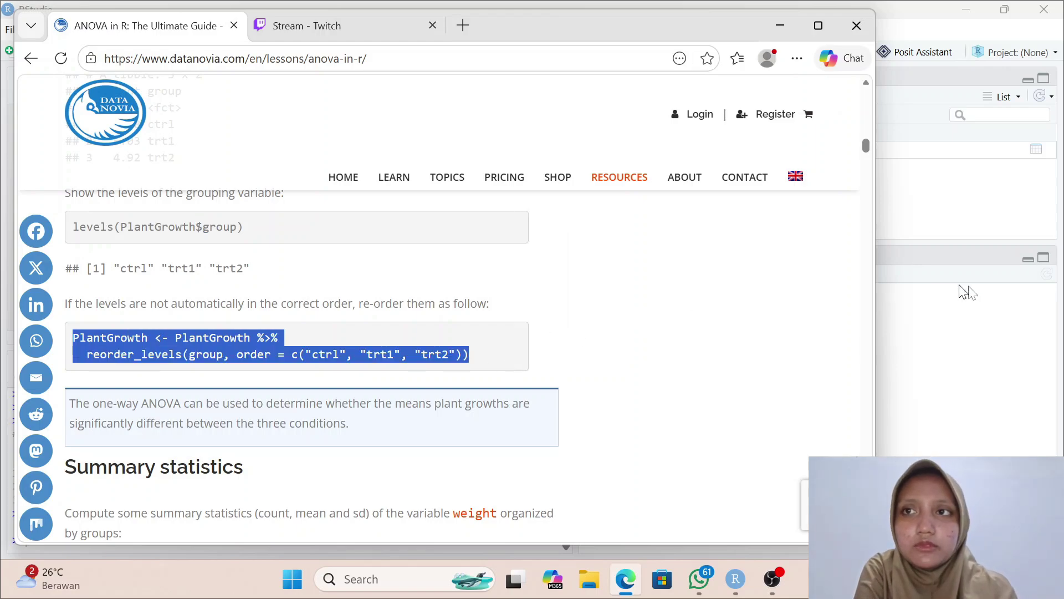
left_click(986, 293)
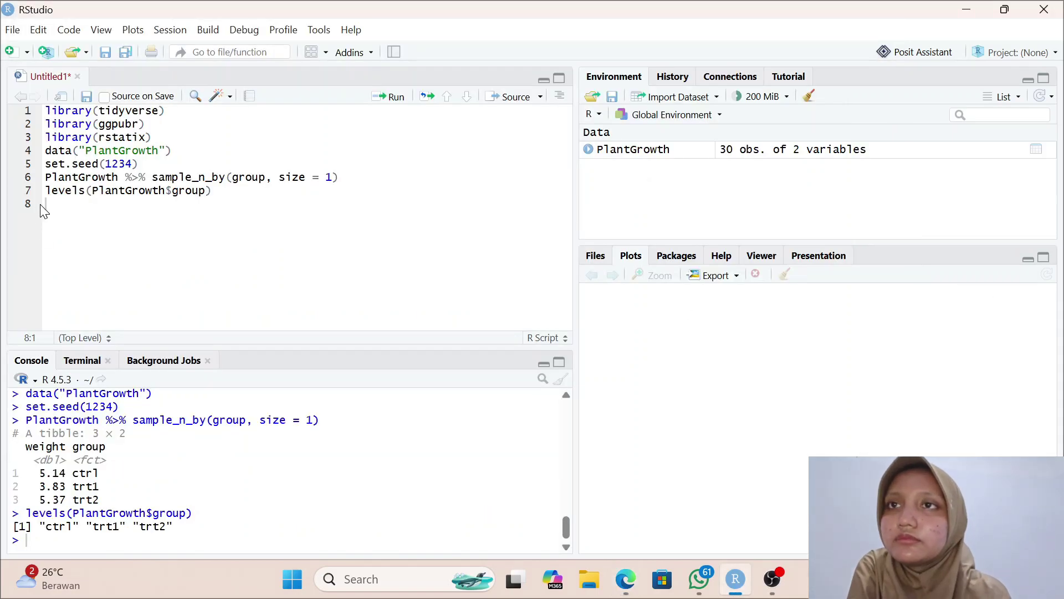
key("ctrl+v")
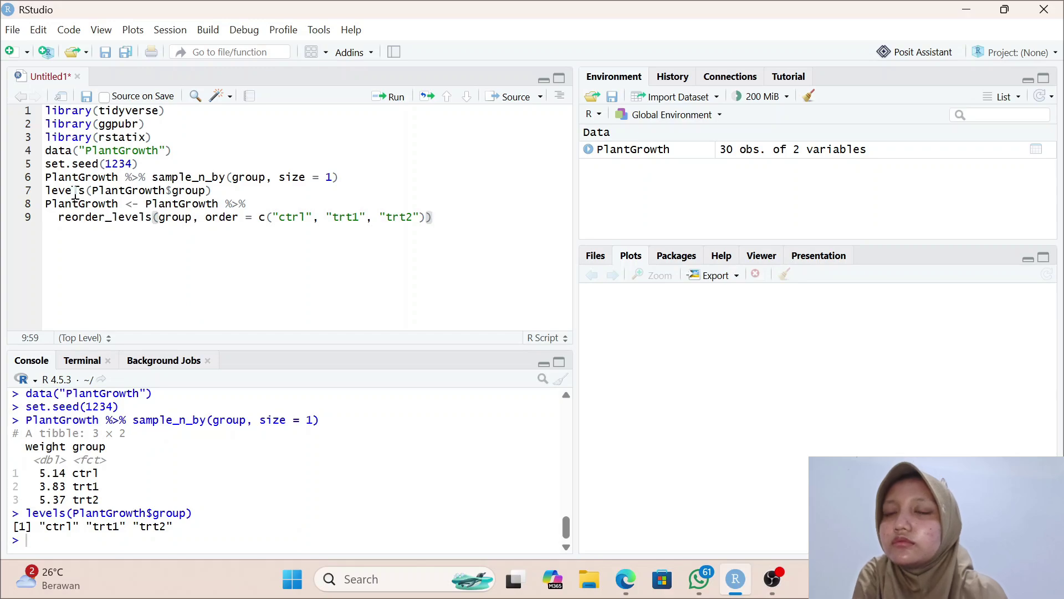
key("ctrl+Return")
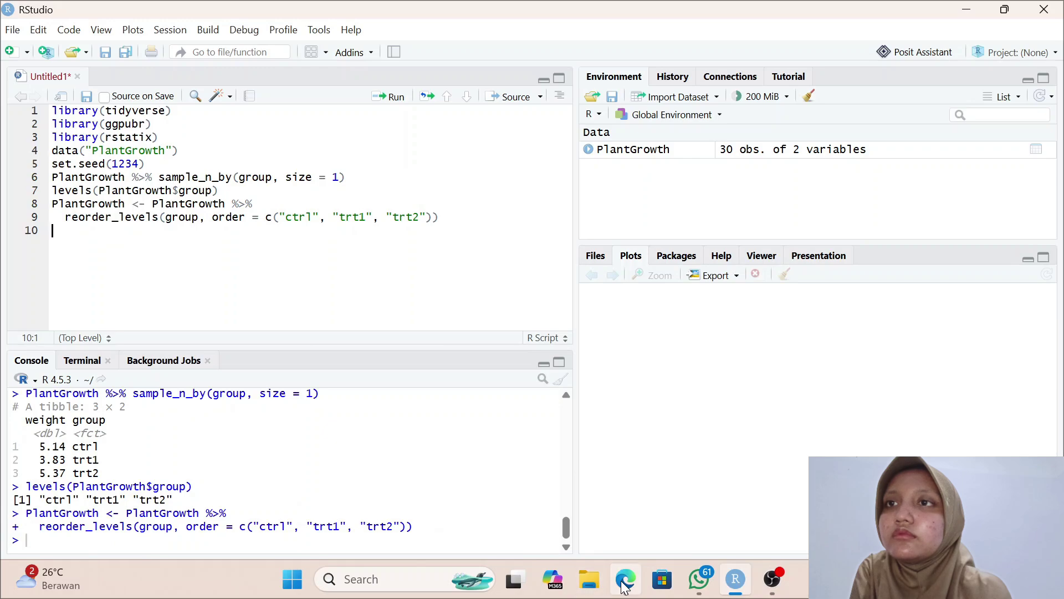
Step: Copy the grouped get_summary_stats code for weight, type "mean_sd", from the Edge tutorial to the end of the RStudio script and run it
mouse_move(625, 580)
left_click(633, 510)
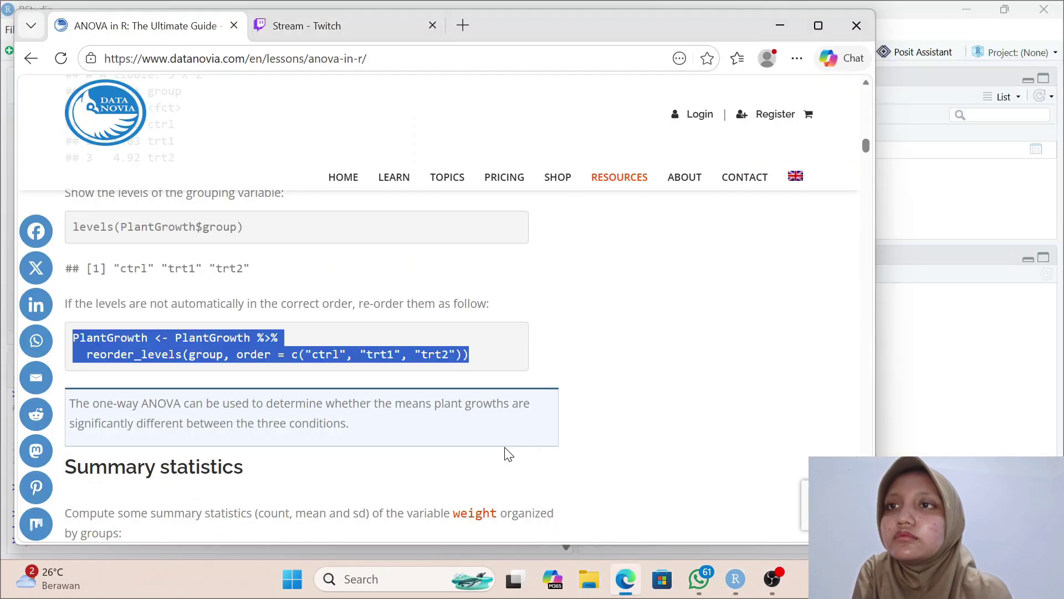
scroll(506, 451, "down", 4)
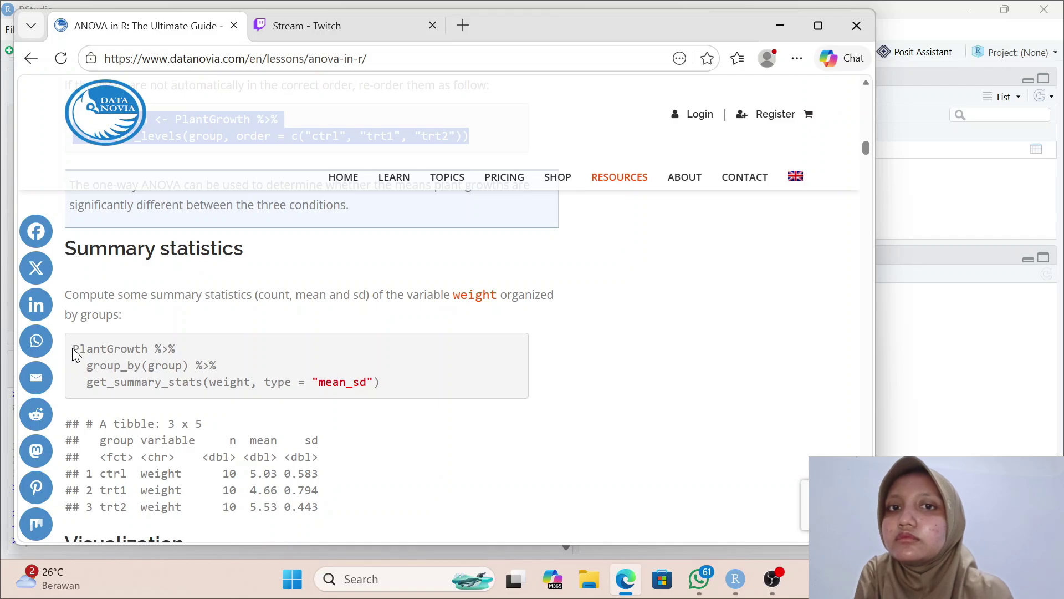
left_click_drag(73, 349, 390, 388)
key("ctrl+c")
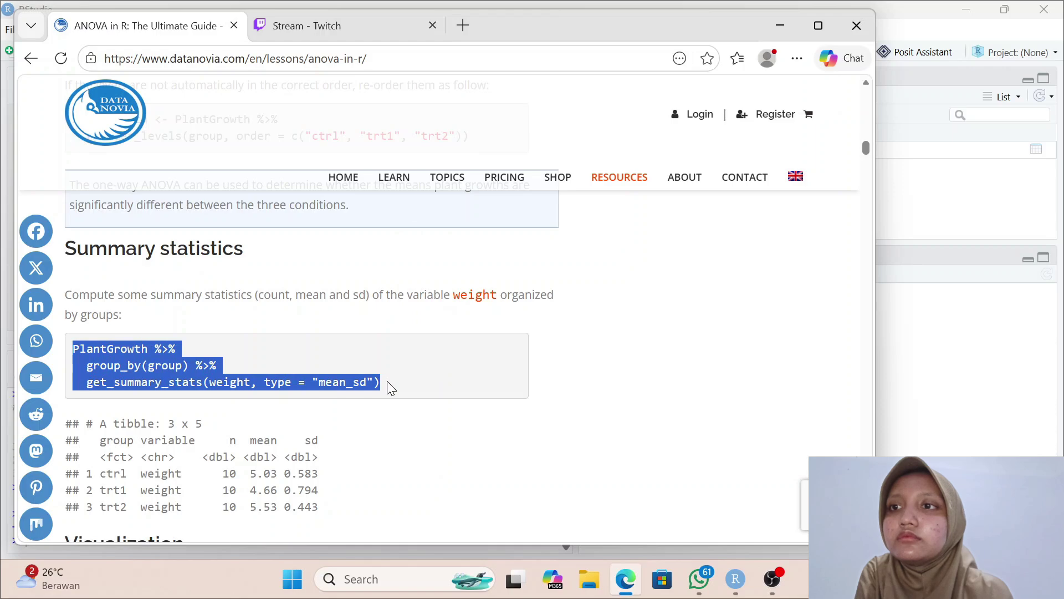
left_click(963, 339)
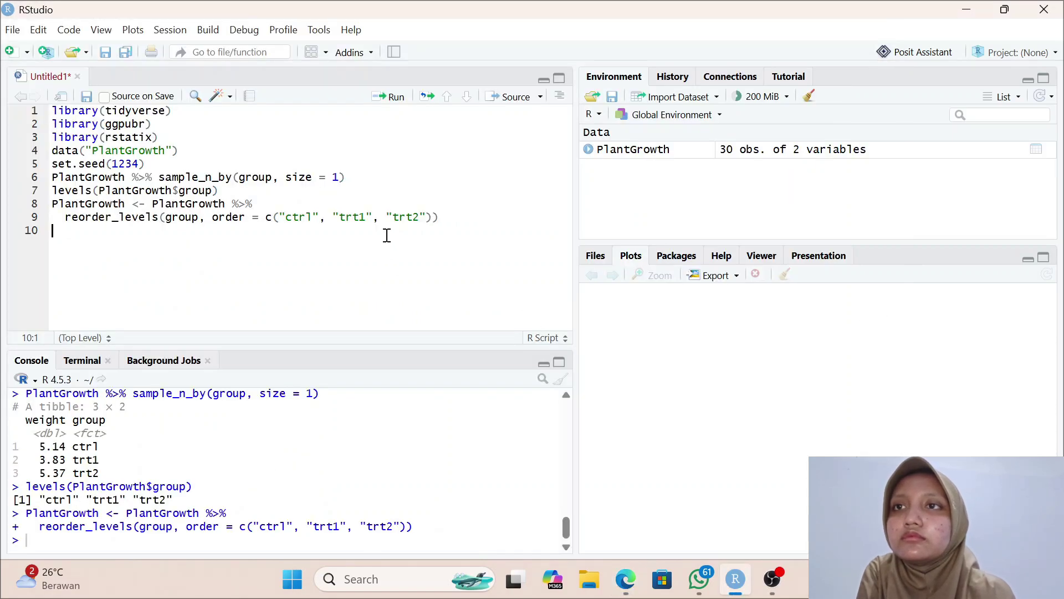
key("ctrl+v")
left_click(140, 230)
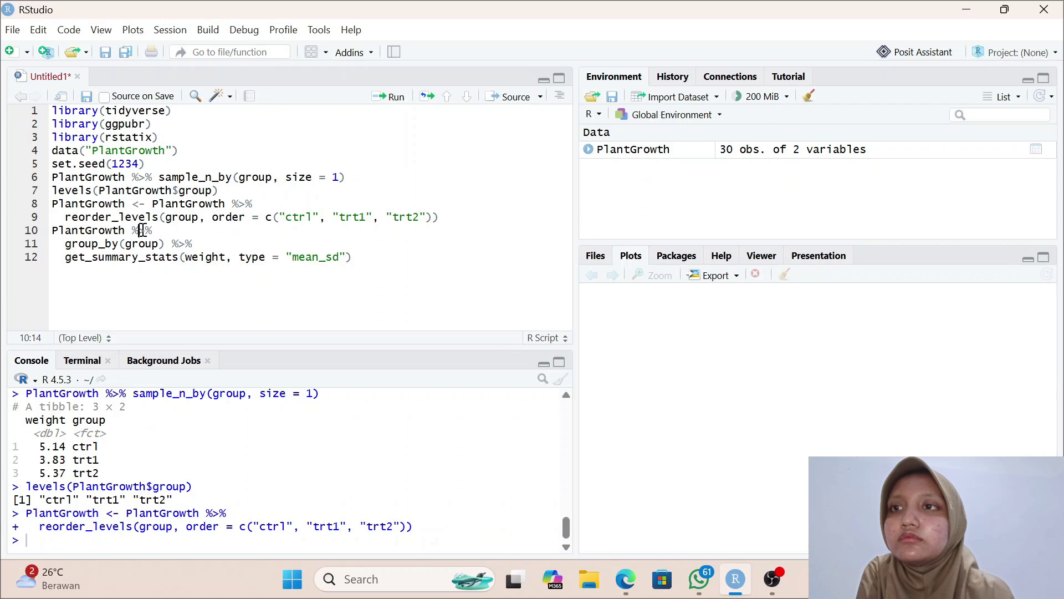
key("ctrl+Return")
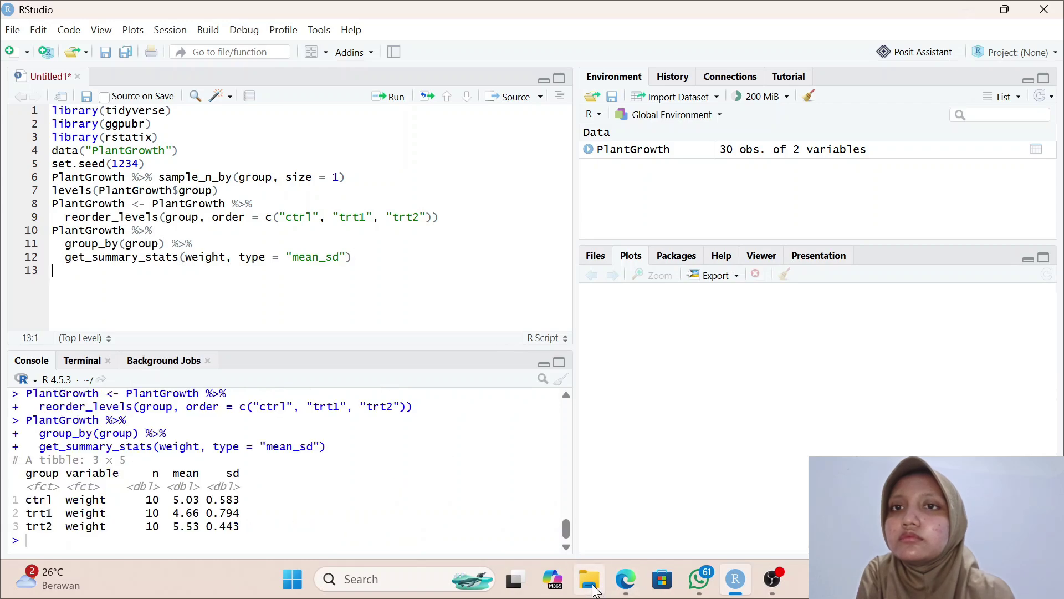
Step: Copy the ggboxplot line for PlantGrowth weight by group from the Edge tutorial into the RStudio script and try to run it
mouse_move(626, 580)
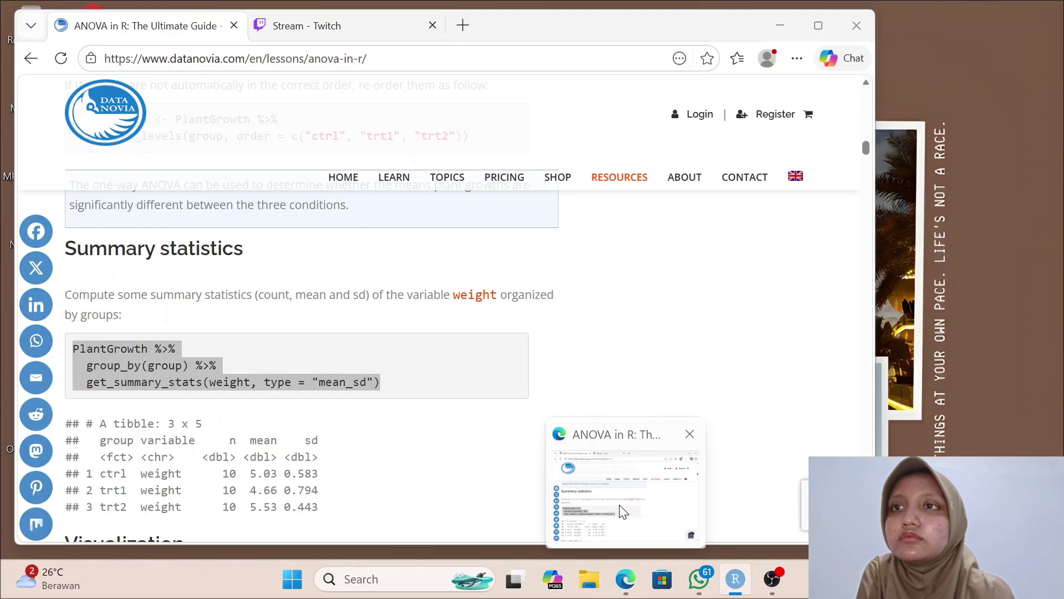
left_click(623, 512)
scroll(484, 426, "down", 3)
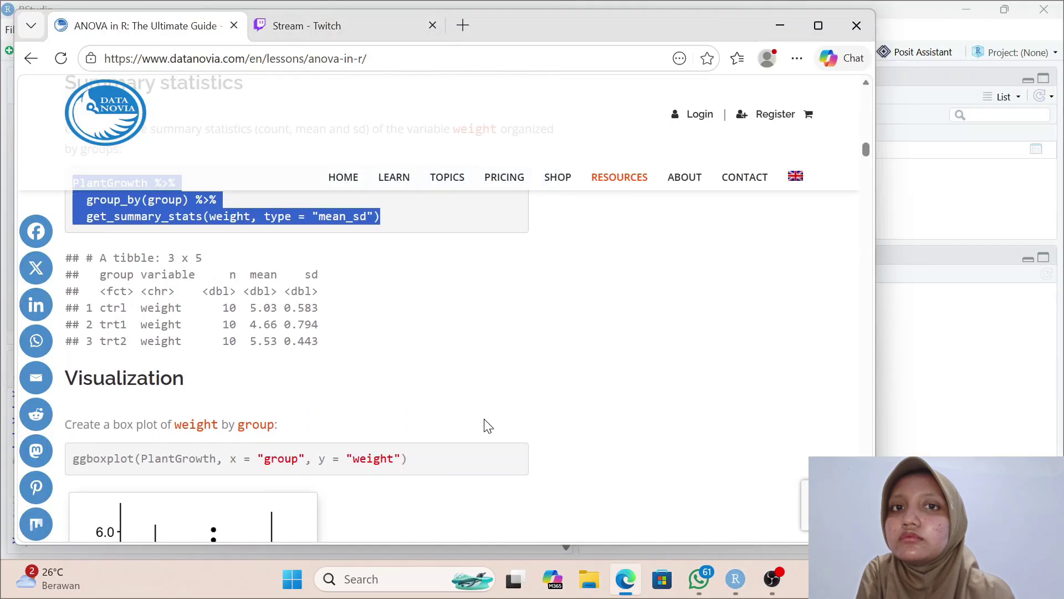
scroll(484, 426, "down", 2)
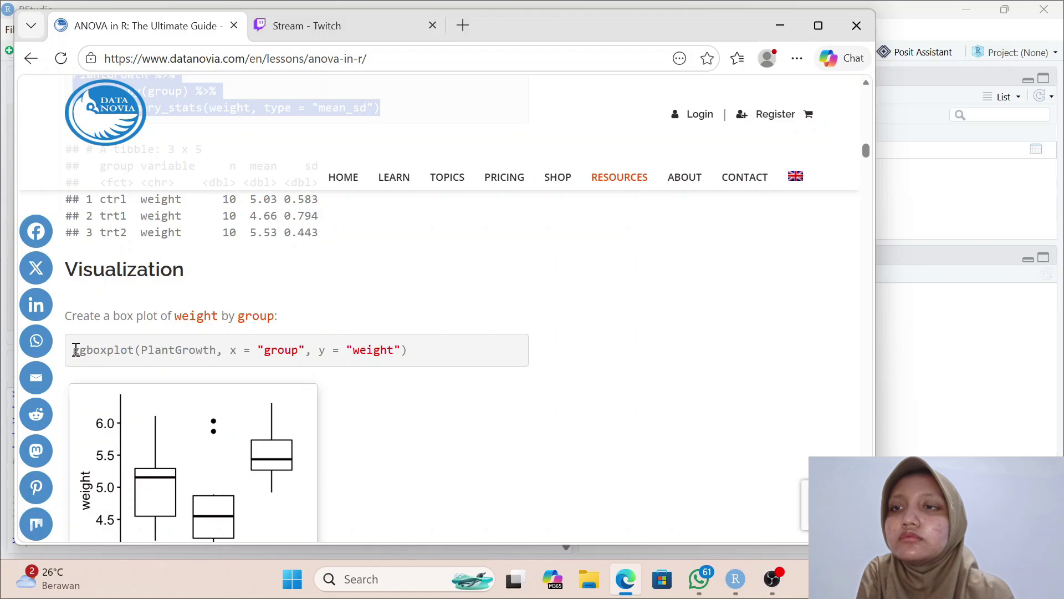
left_click_drag(72, 349, 463, 357)
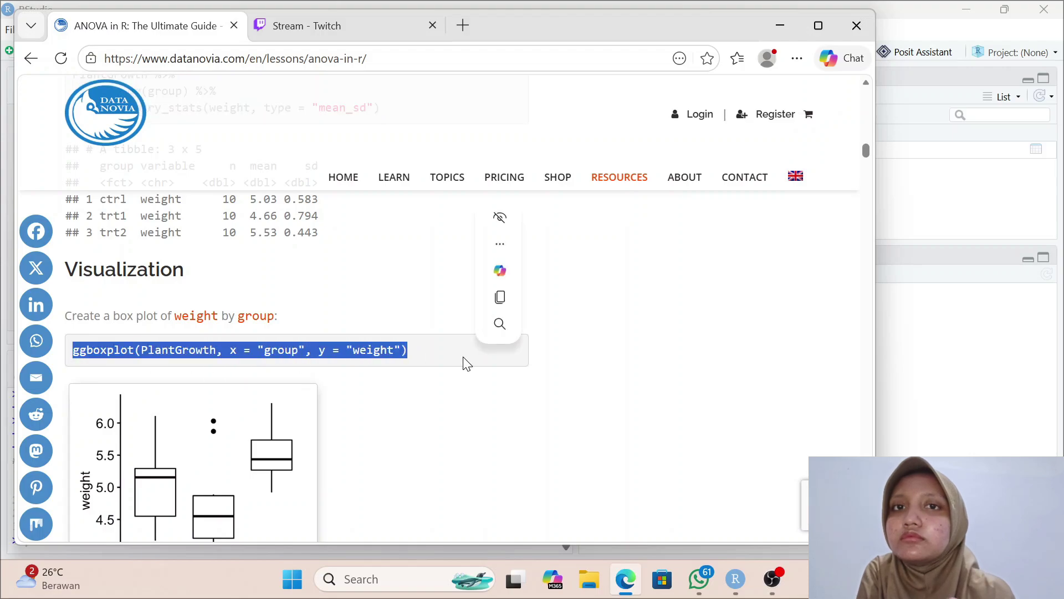
left_click(967, 341)
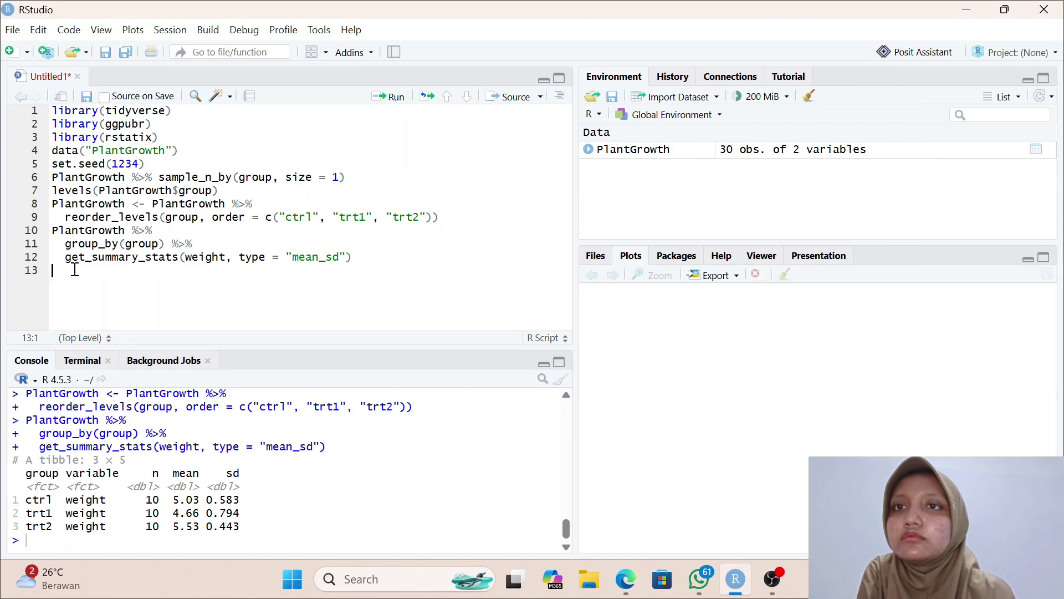
key("ctrl+v")
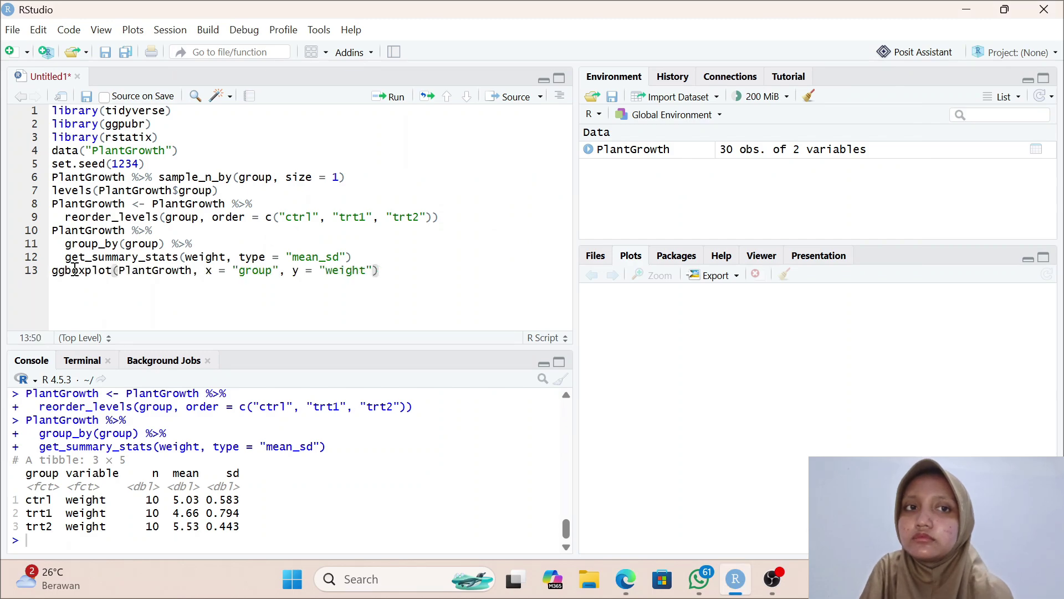
key("ctrl+Return")
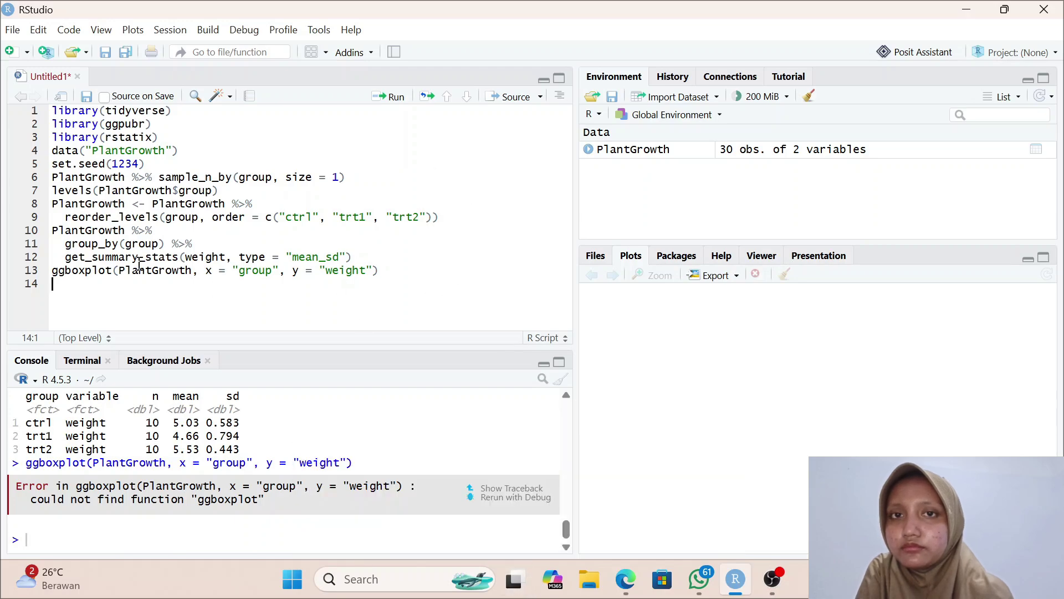
Step: Rerun the library lines for tidyverse, ggpubr and rstatix at the start of the script
left_click(160, 257)
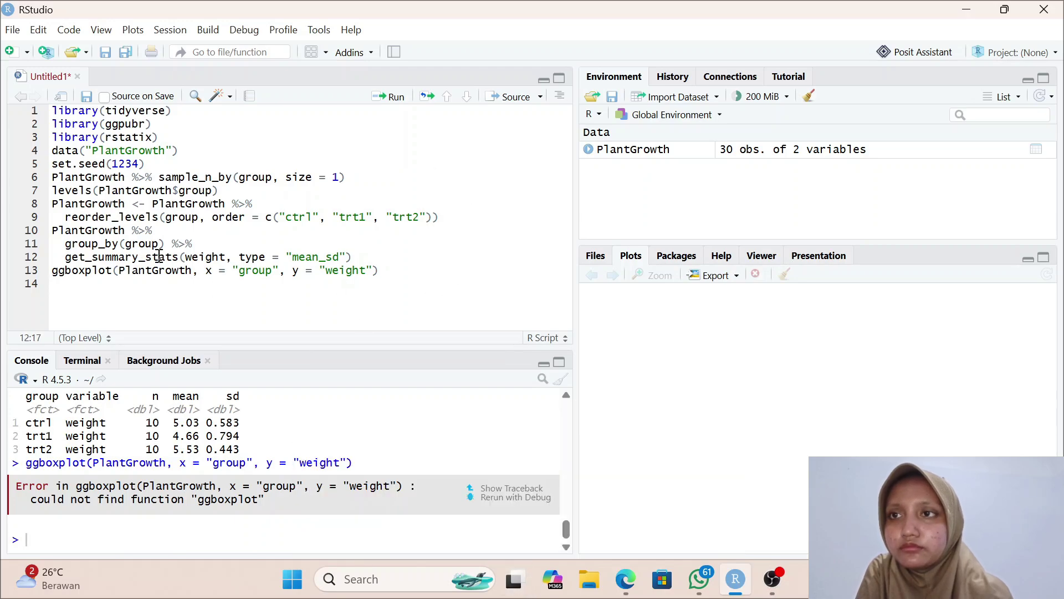
key("ctrl+Return")
key("ctrl+Return")
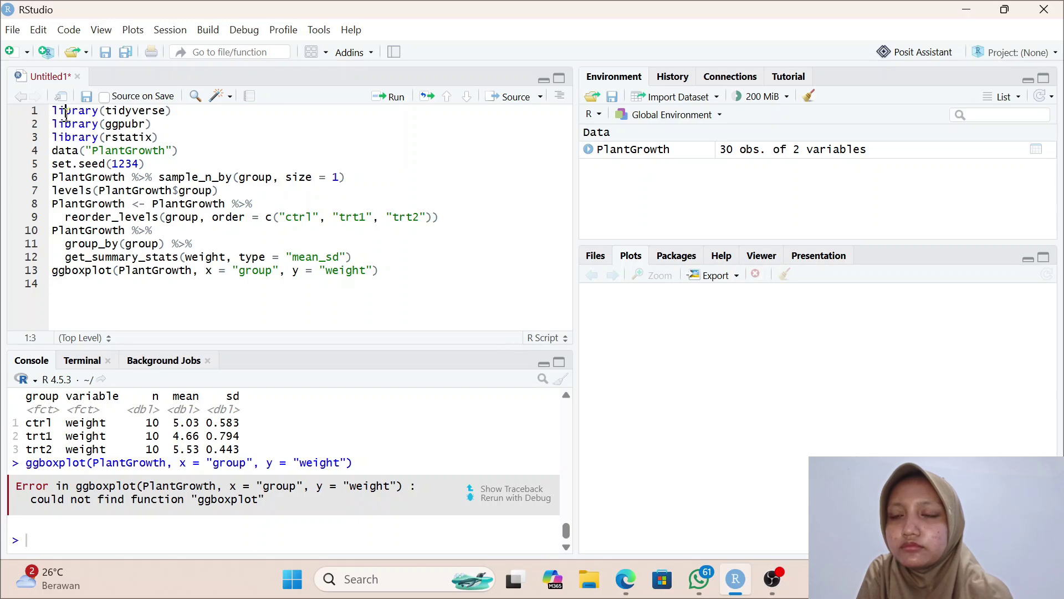
key("ctrl+Return")
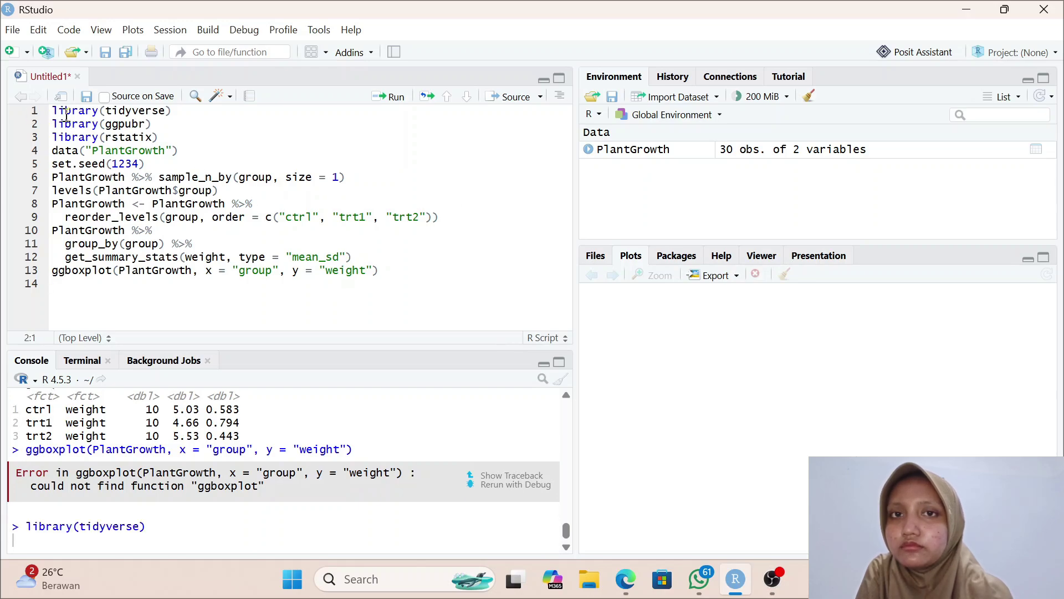
key("ctrl+Return")
key("ctrl+Return")
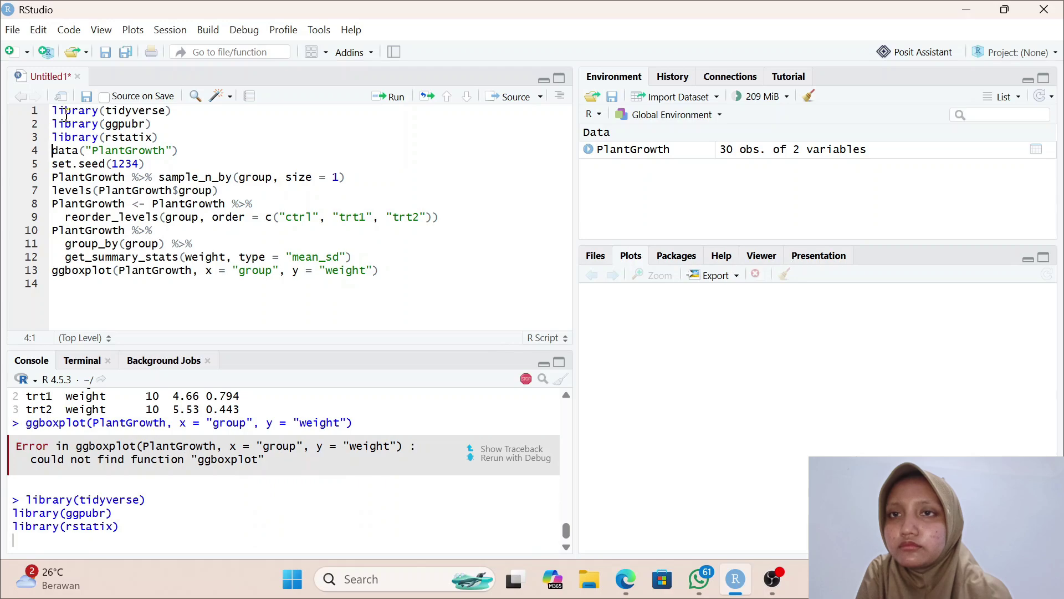
Step: Rerun the rest of the script from data("PlantGrowth") through the ggboxplot of weight by group
key("ctrl+Return")
key("ctrl+Return")
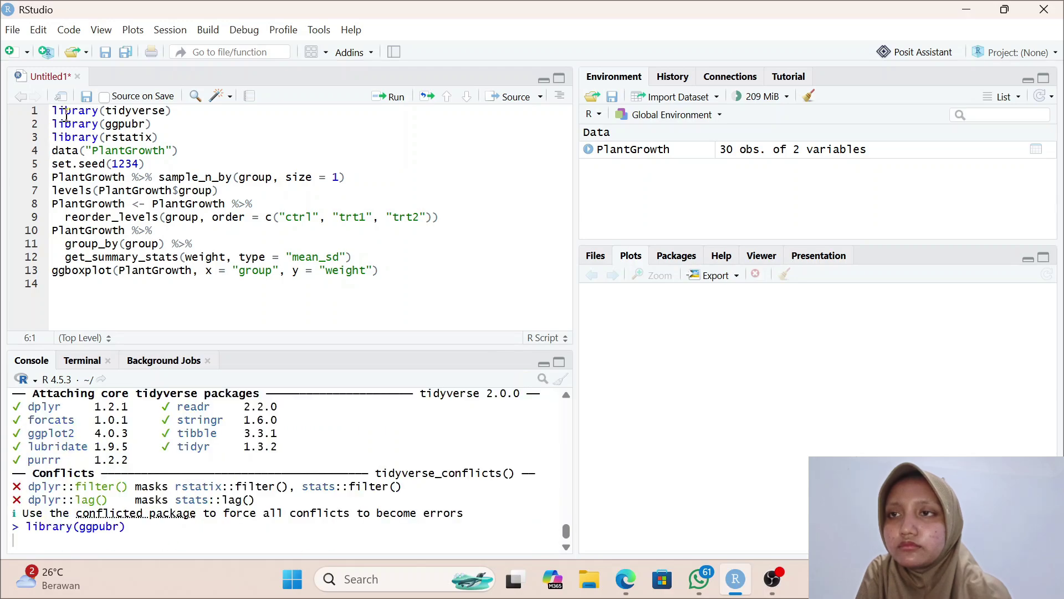
key("ctrl+Return")
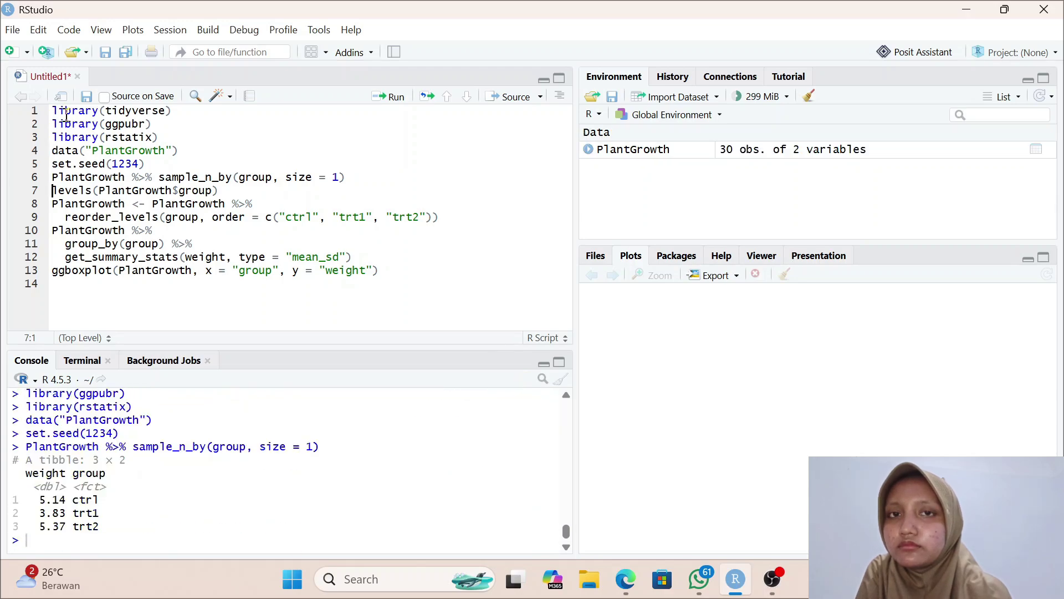
key("ctrl+Return")
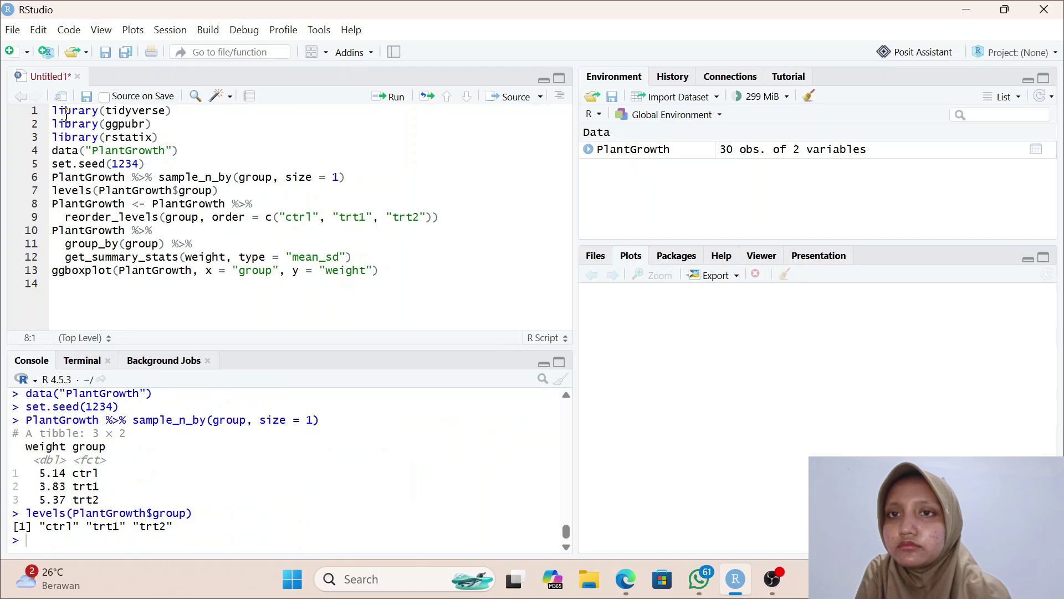
key("ctrl+Return")
key("ctrl+Return")
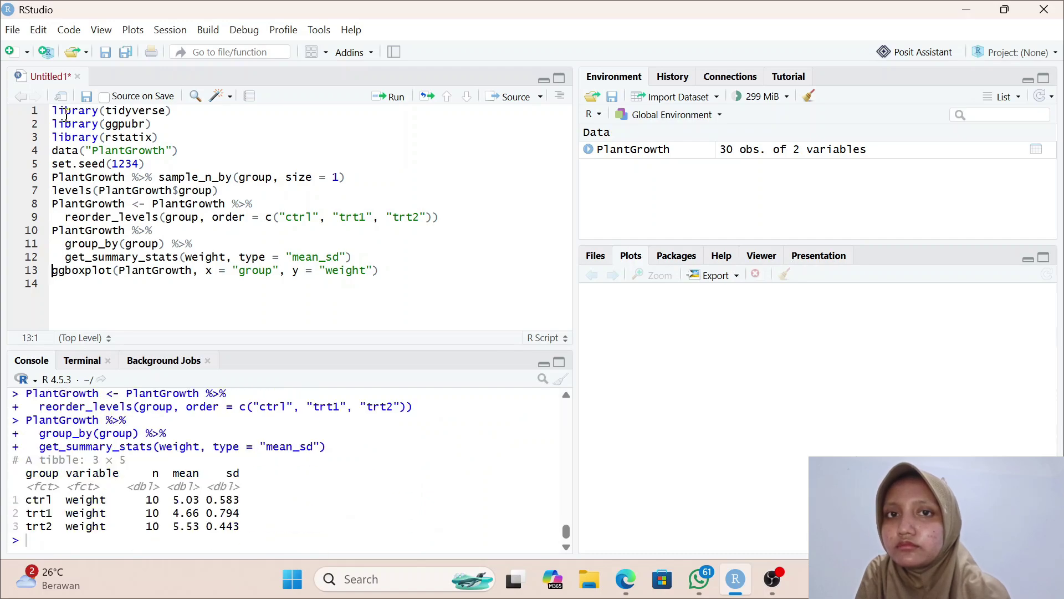
key("ctrl+Return")
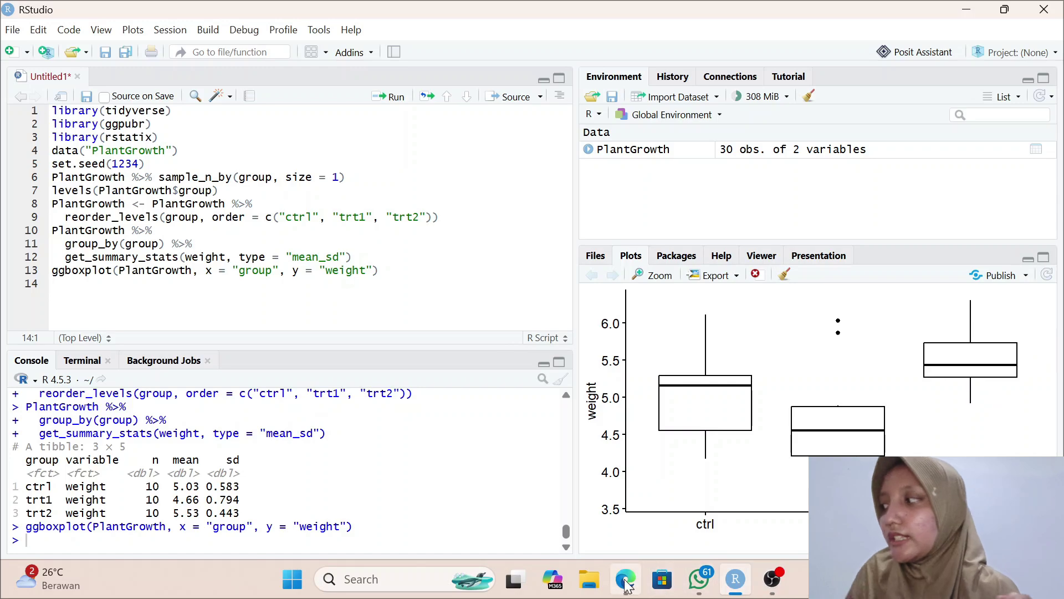
Step: Copy the grouped identify_outliers(weight) code from the Edge tutorial to the end of the RStudio script and run it
mouse_move(625, 579)
left_click(636, 530)
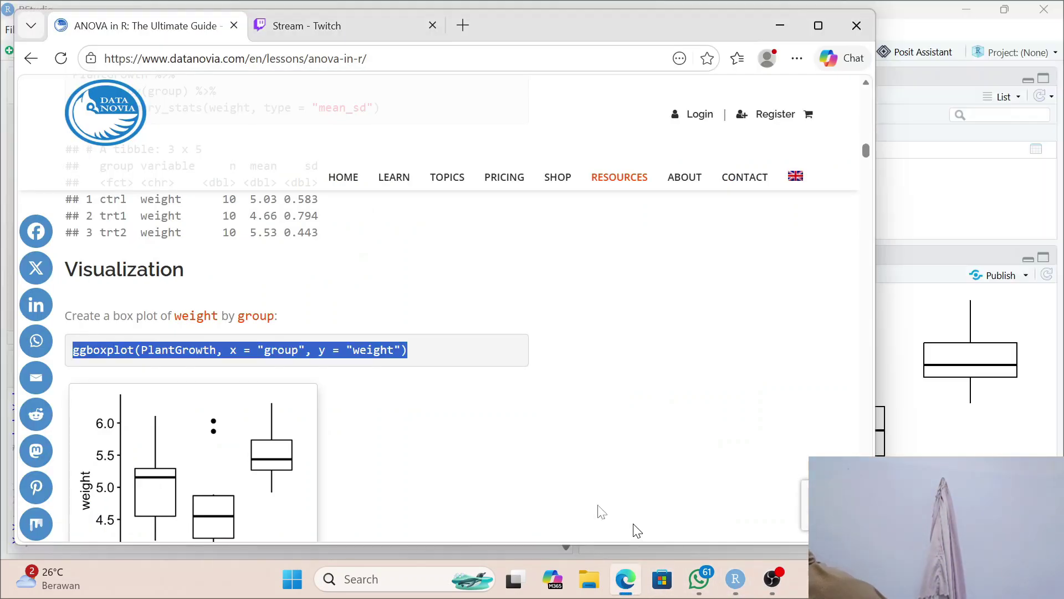
scroll(521, 485, "down", 3)
scroll(521, 485, "down", 8)
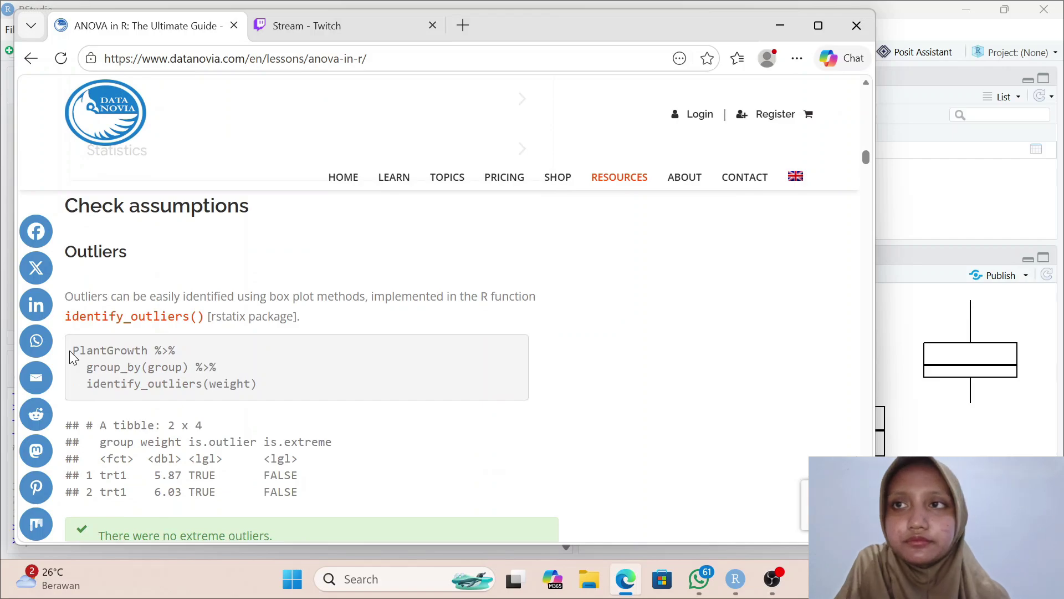
left_click_drag(74, 348, 295, 384)
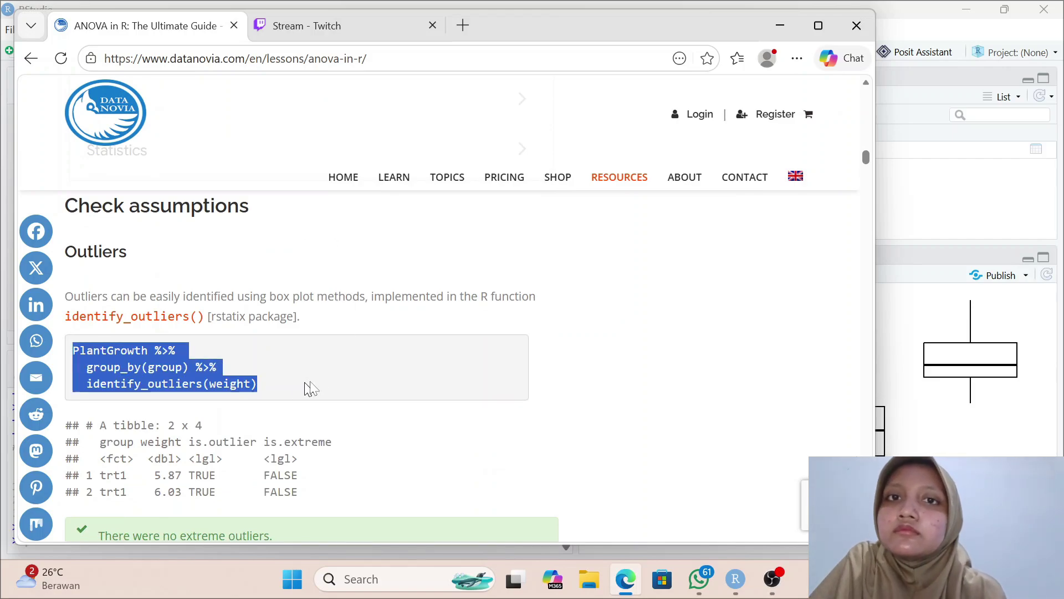
left_click(907, 242)
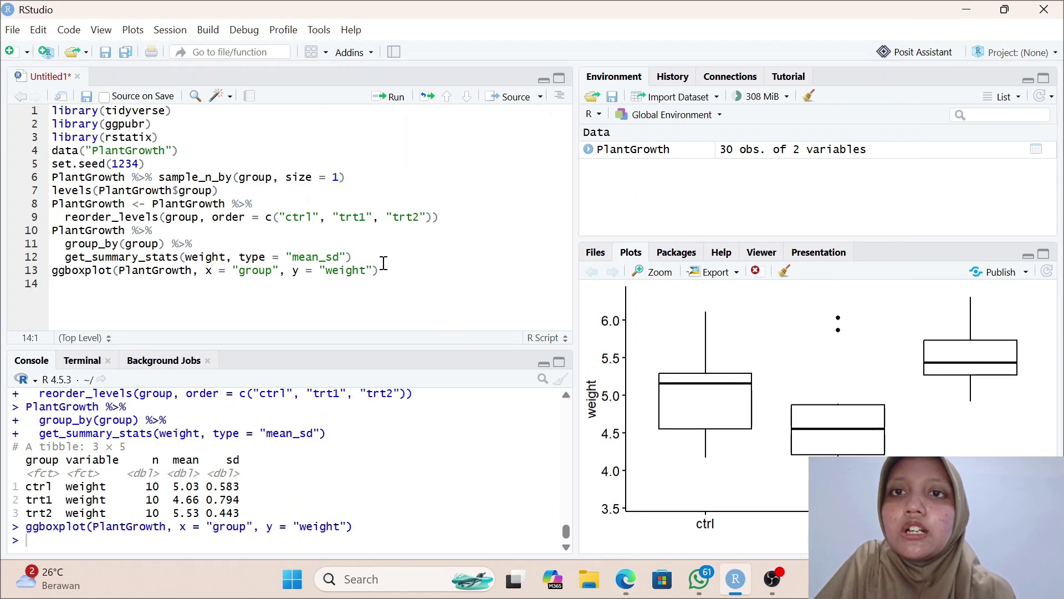
key("ctrl+v")
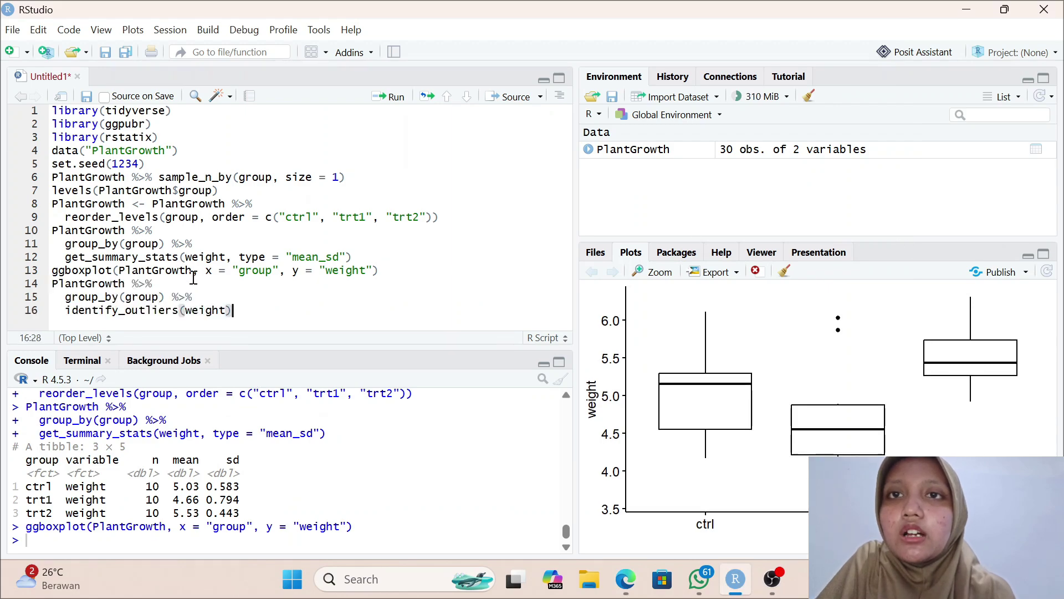
key("ctrl+Return")
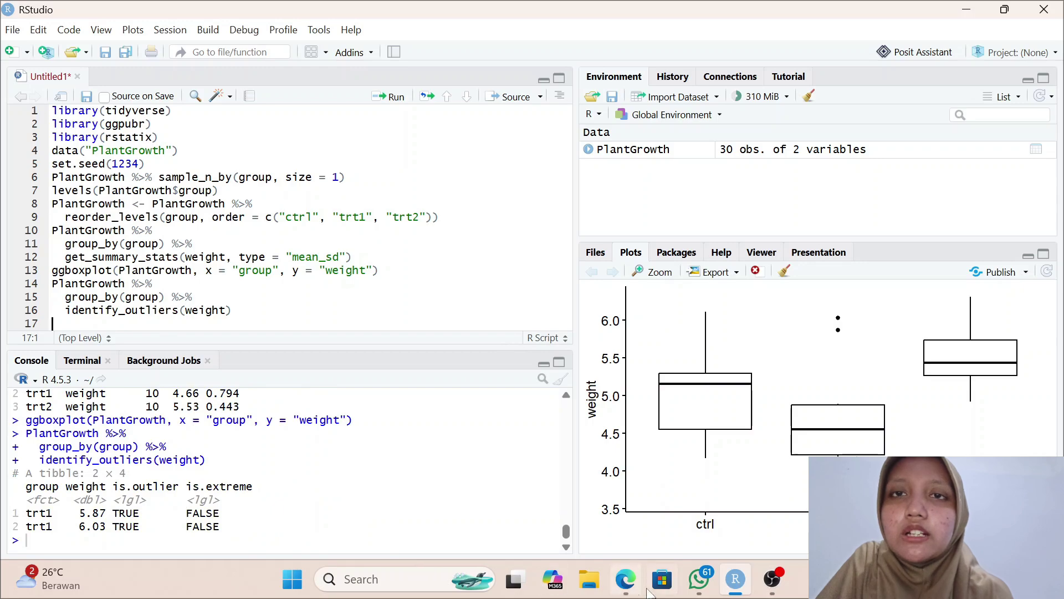
Step: Copy the code for the lm(weight ~ group) model and ggqqplot(residuals(model)) from the Edge tutorial to the end of the RStudio script
mouse_move(619, 584)
left_click(621, 510)
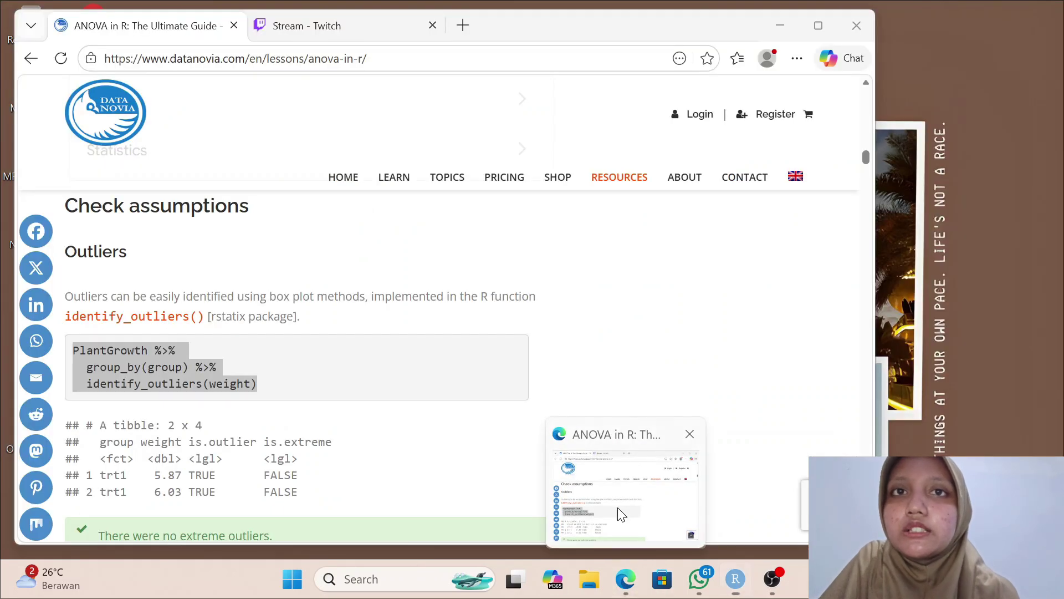
scroll(486, 475, "down", 2)
scroll(487, 476, "down", 10)
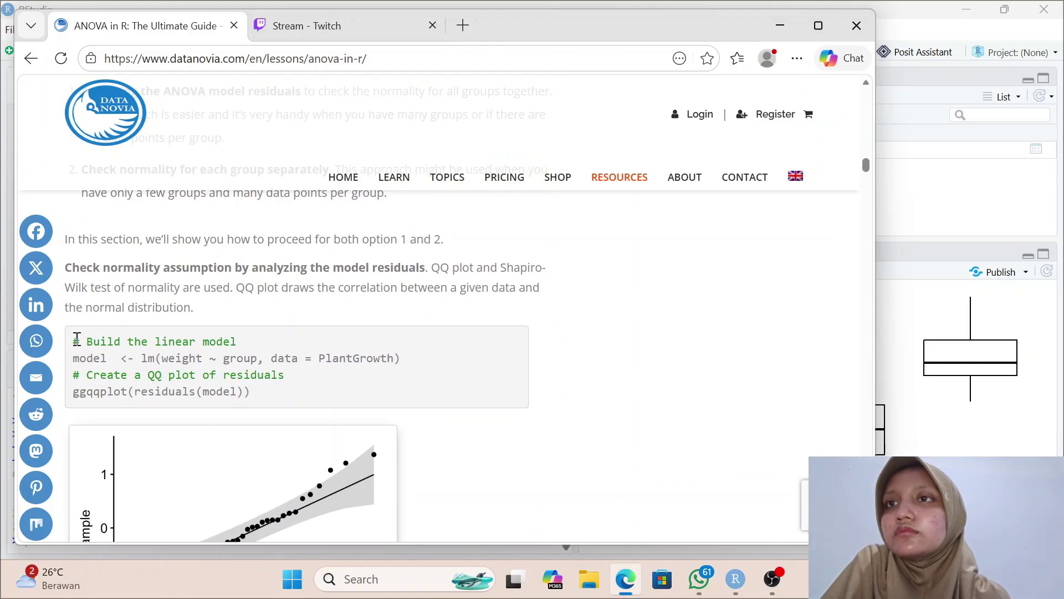
left_click_drag(77, 338, 271, 398)
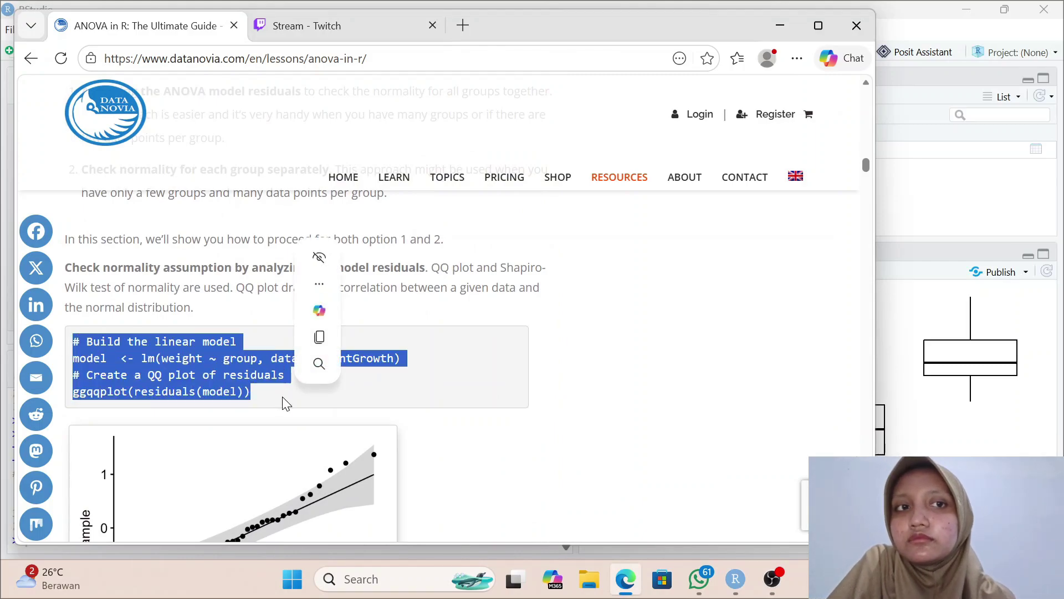
key("ctrl+c")
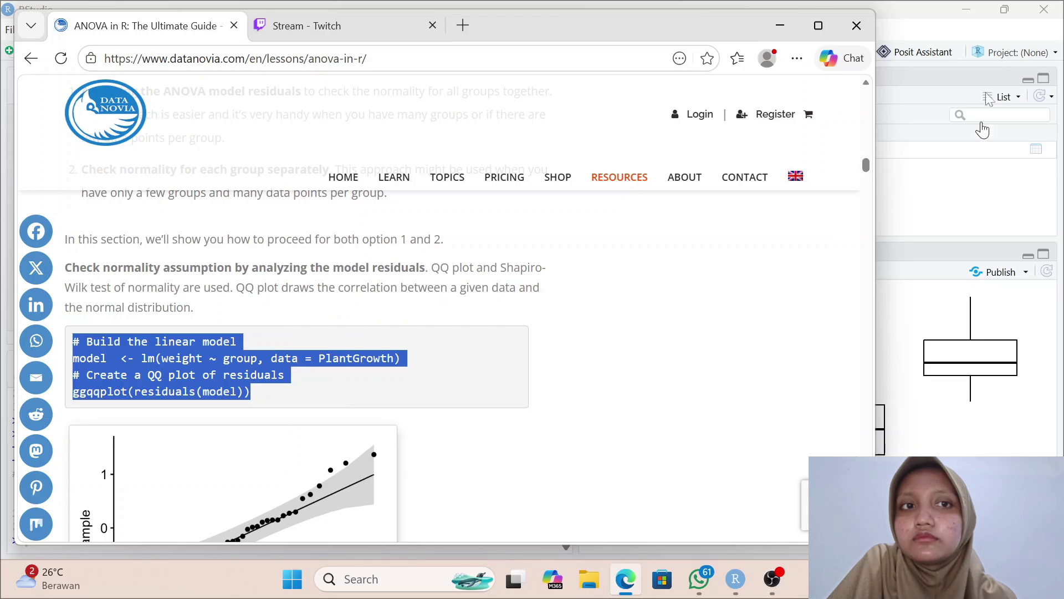
left_click(903, 154)
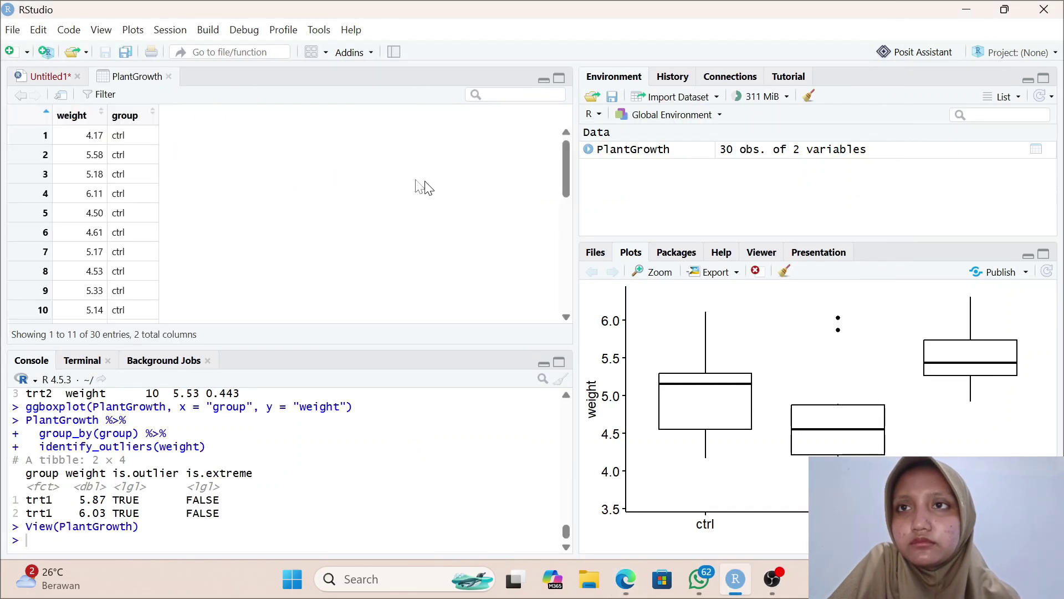
left_click(49, 77)
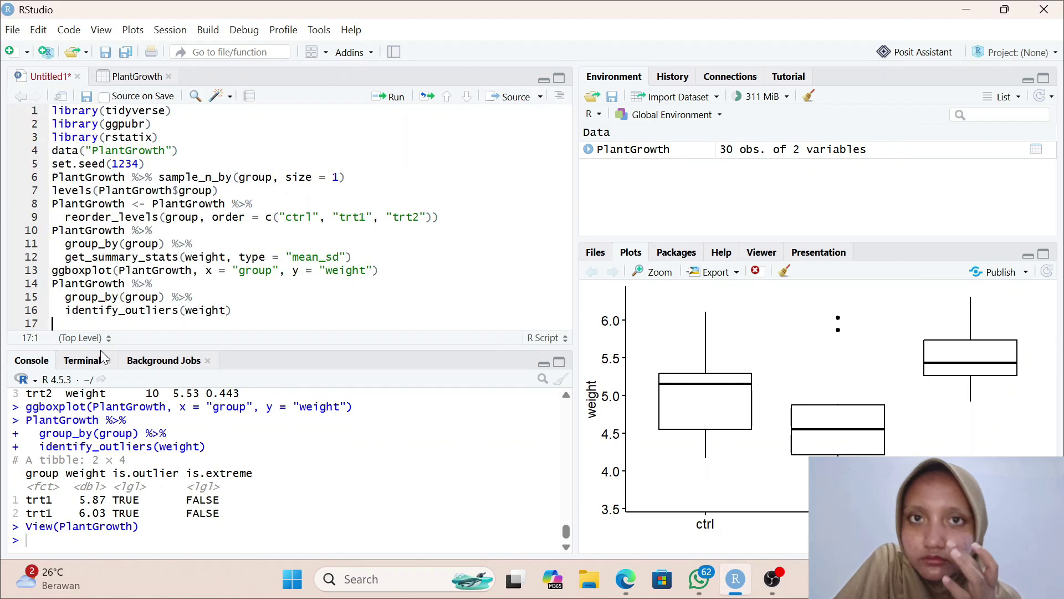
key("ctrl+v")
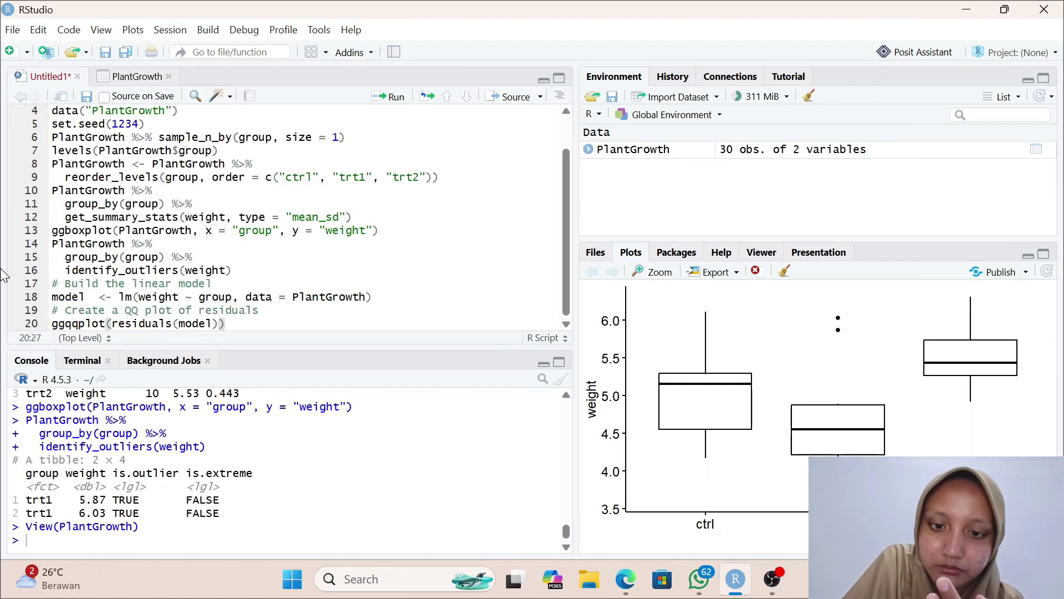
Step: Run the added lines to build the linear model and create the QQ plot of its residuals
left_click(79, 285)
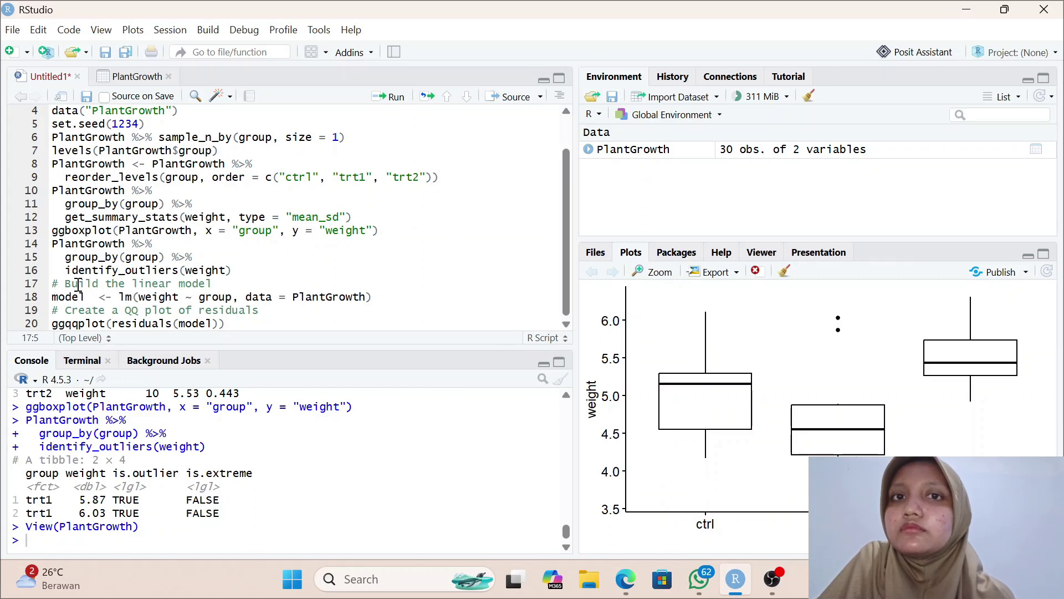
key("ctrl+Return")
key("ctrl+Return")
key("ctrl+Return")
key("ctrl+Return")
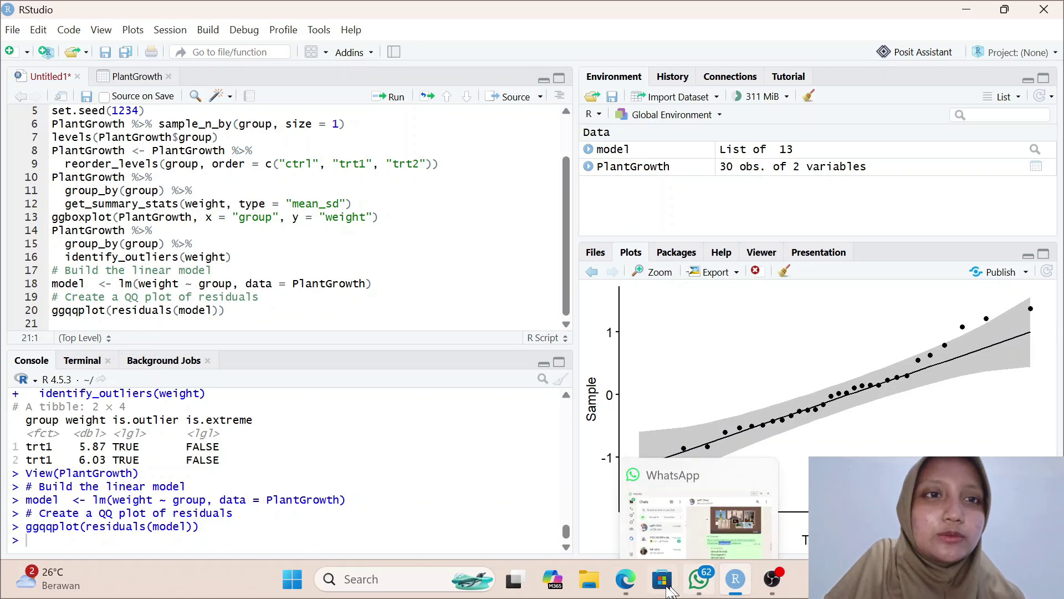
Step: Copy the commented shapiro_test(residuals(model)) code from the Edge tutorial to the end of the RStudio script and run it
mouse_move(615, 592)
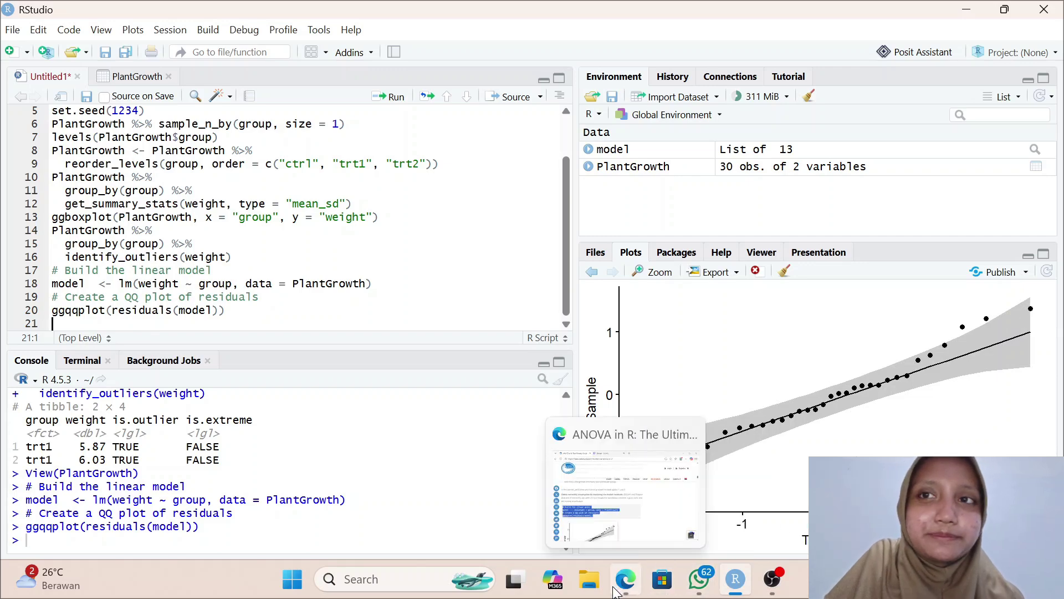
left_click(616, 542)
scroll(430, 364, "down", 7)
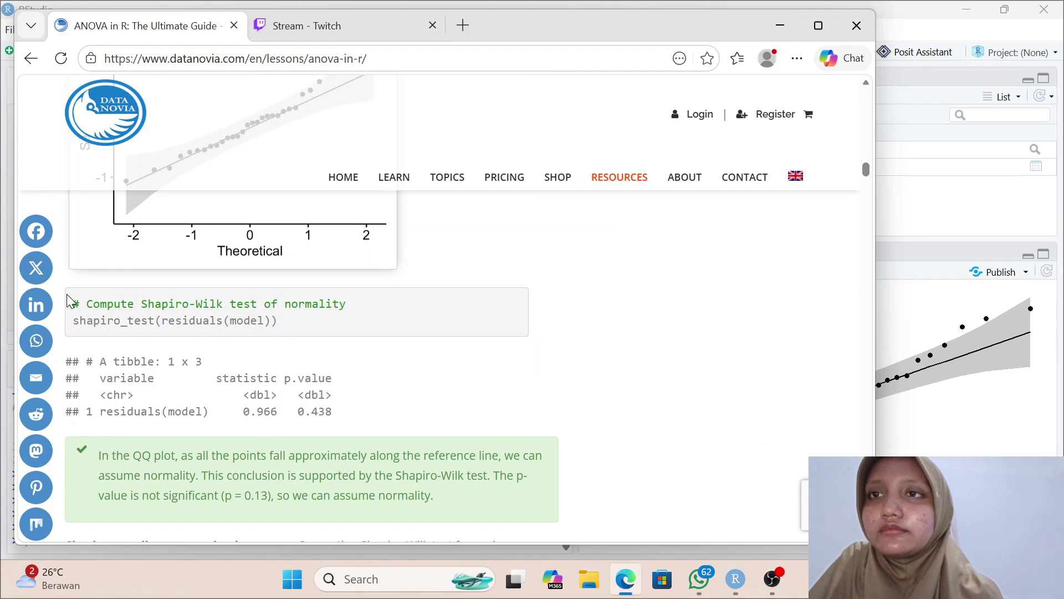
left_click_drag(74, 305, 309, 335)
key("ctrl+c")
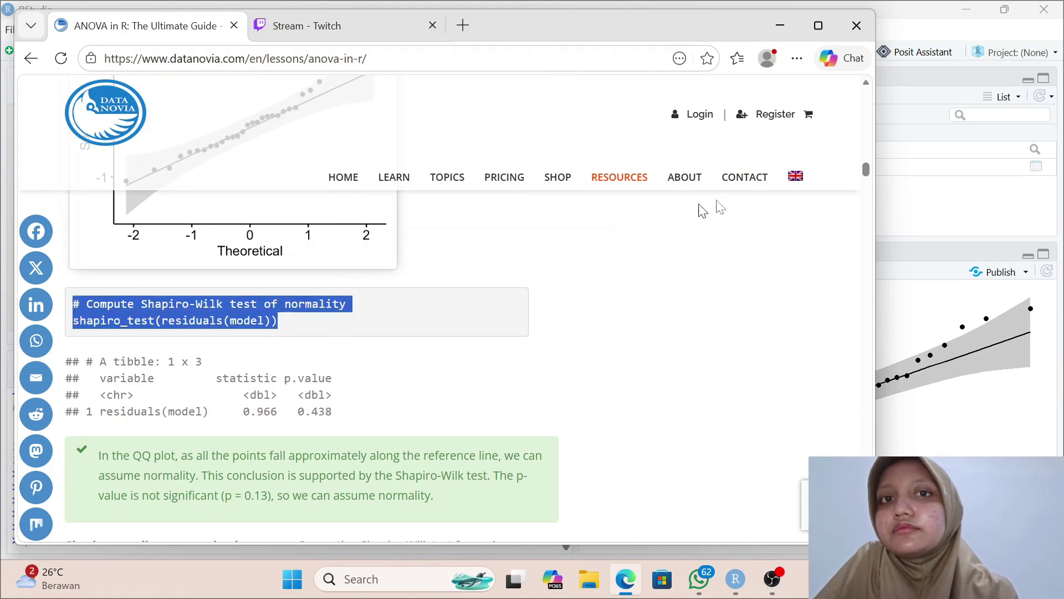
left_click(778, 28)
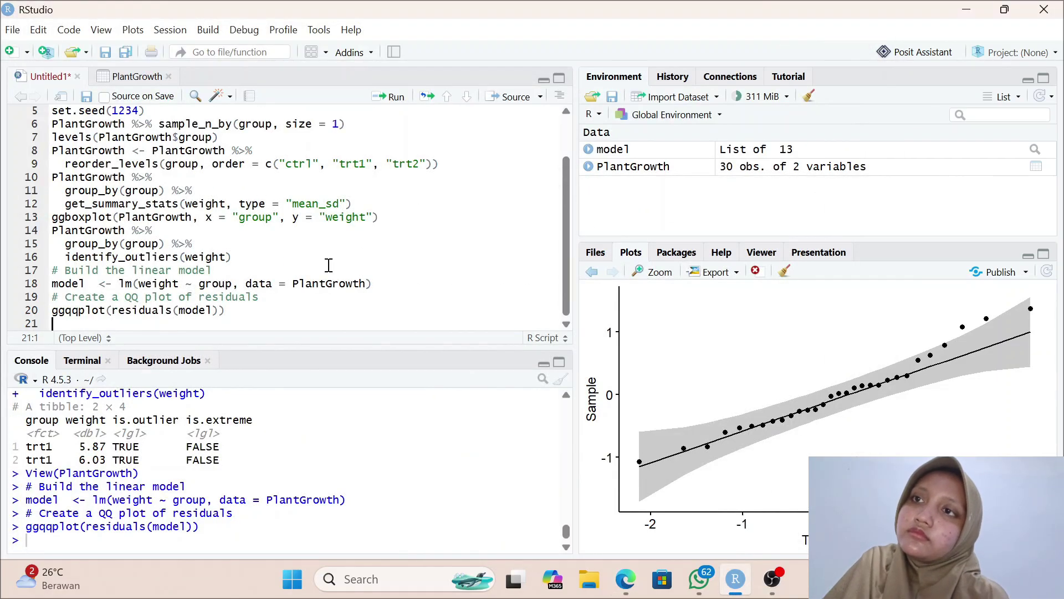
key("ctrl+v")
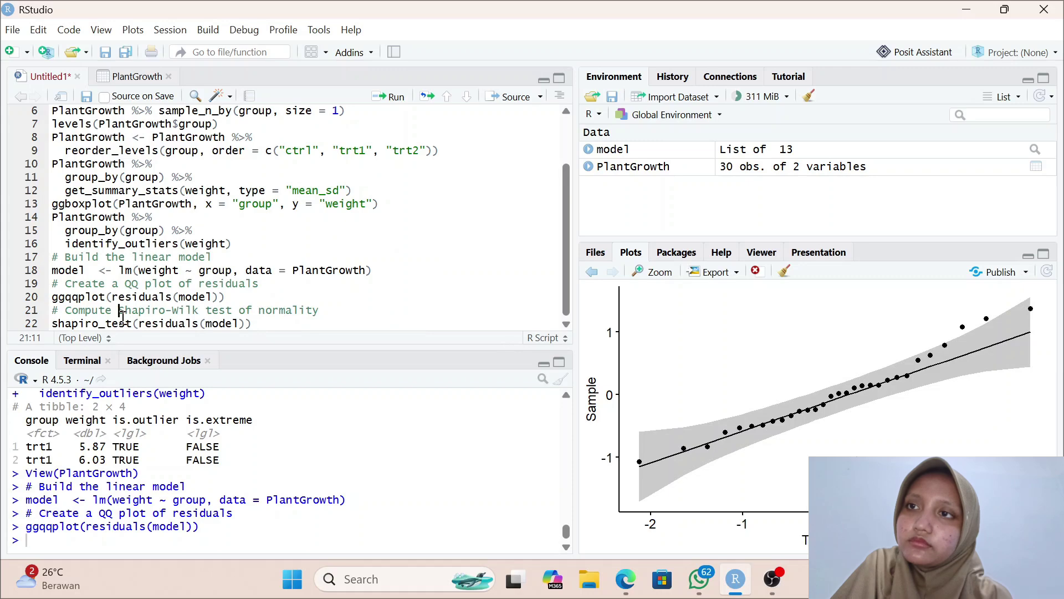
key("ctrl+Return")
key("ctrl+Return")
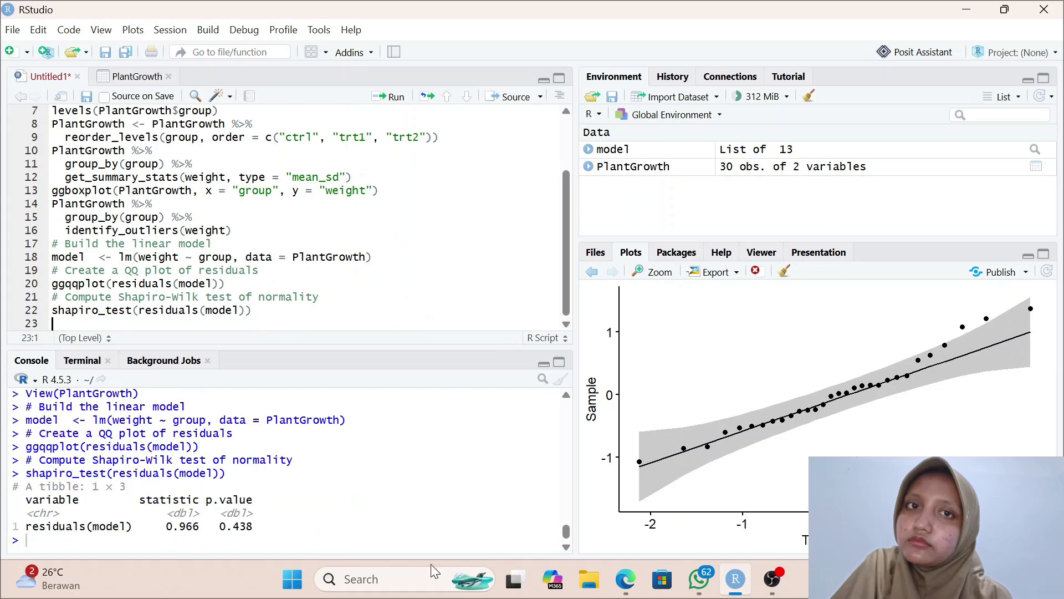
Step: Switch to the Edge tutorial and copy the grouped shapiro_test(weight) code for checking normality by groups
mouse_move(625, 578)
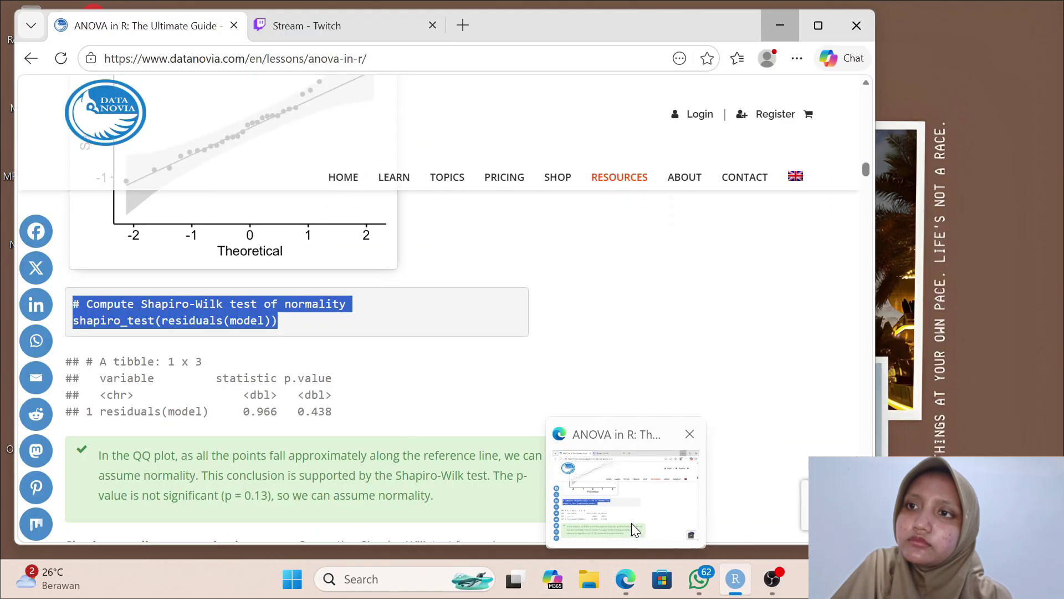
left_click(630, 523)
scroll(465, 425, "down", 3)
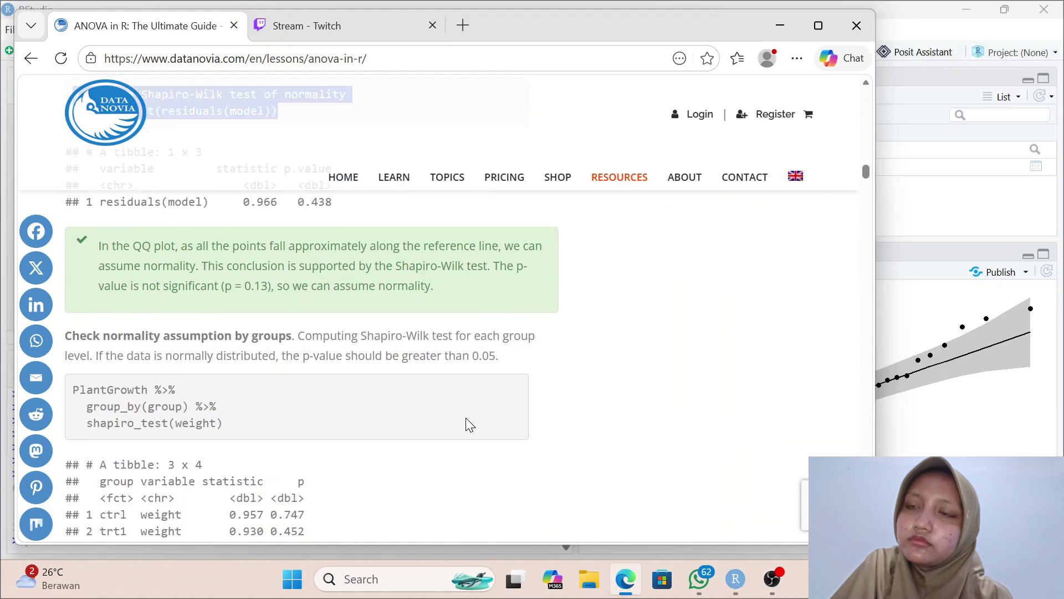
scroll(465, 424, "down", 2)
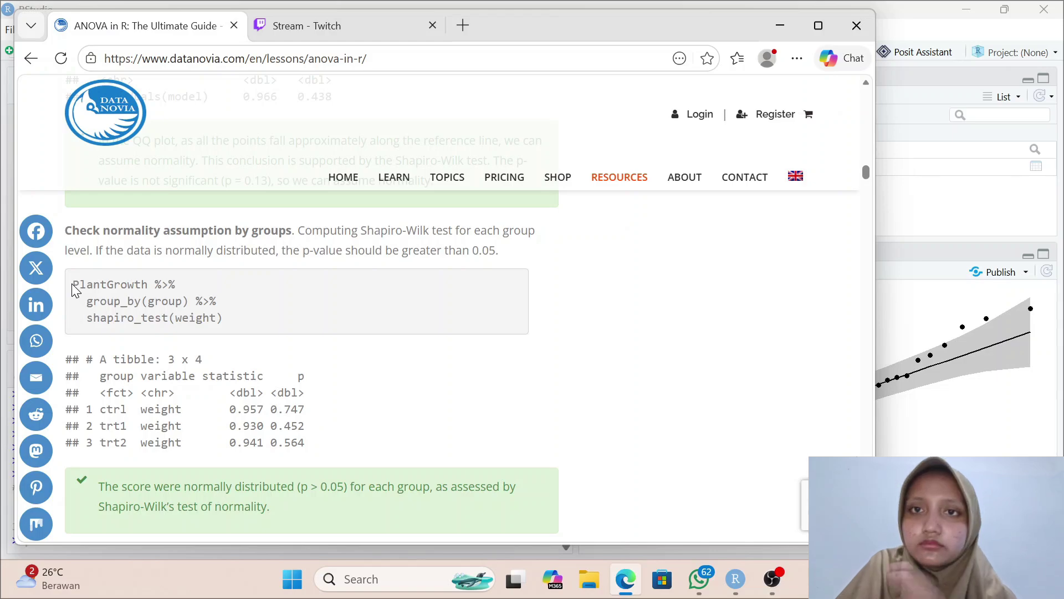
left_click_drag(75, 286, 241, 329)
key("ctrl+c")
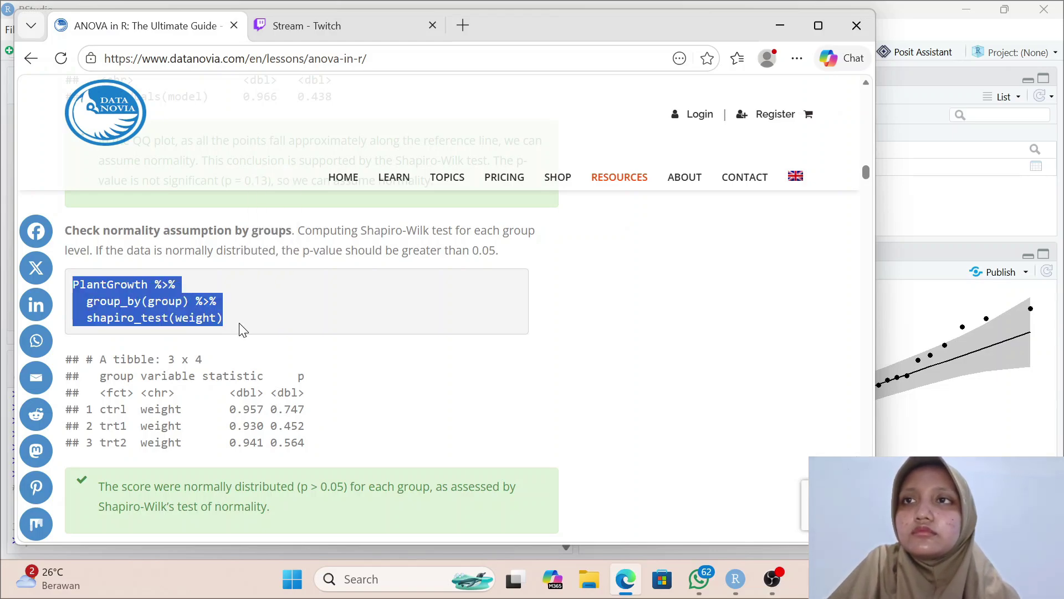
scroll(244, 329, "down", 20)
key("alt")
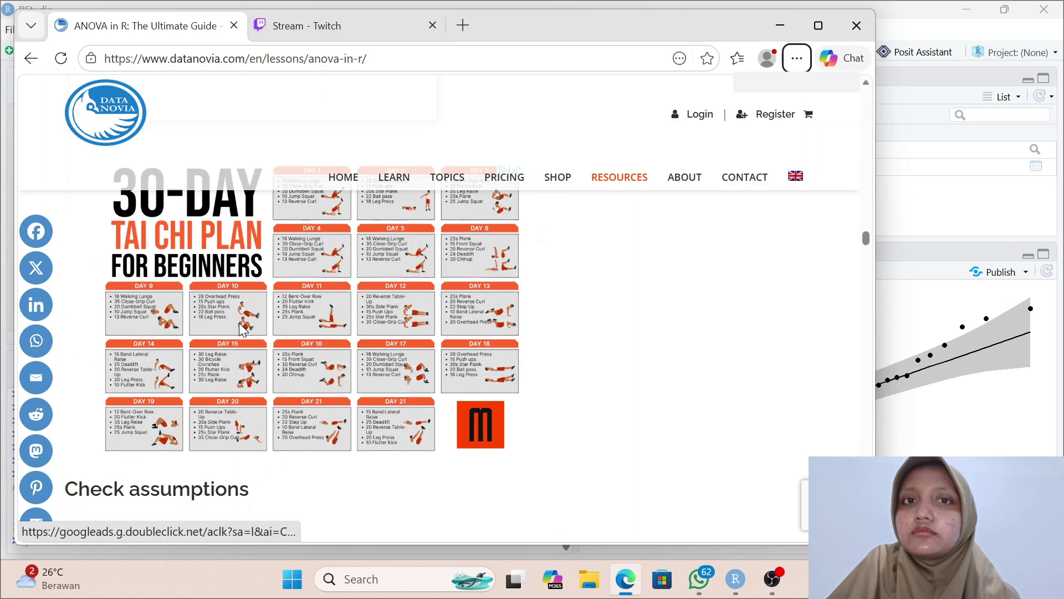
scroll(280, 332, "down", 1)
scroll(327, 398, "down", 5)
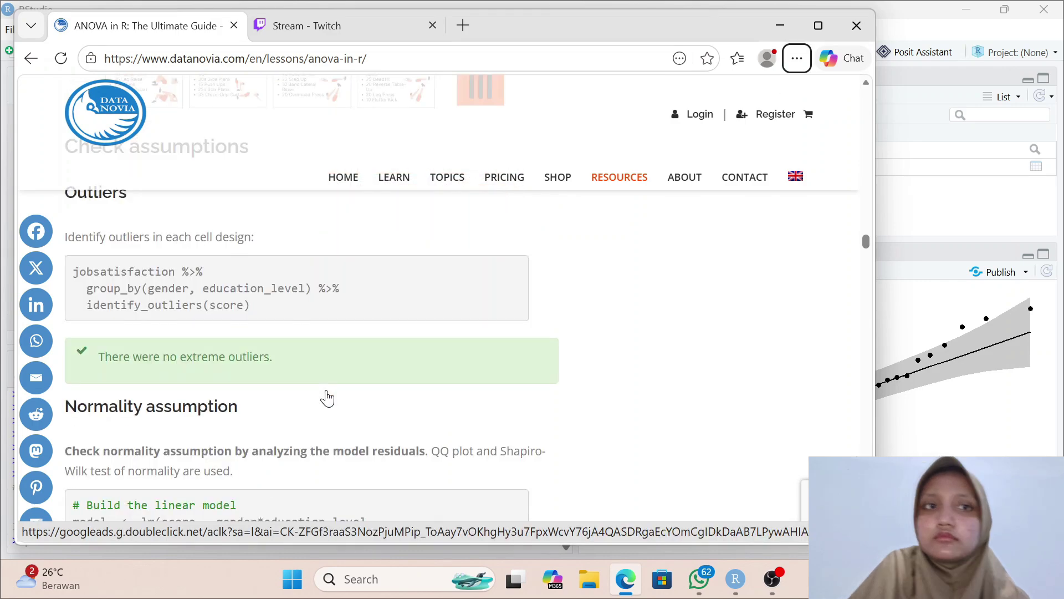
scroll(327, 398, "up", 8)
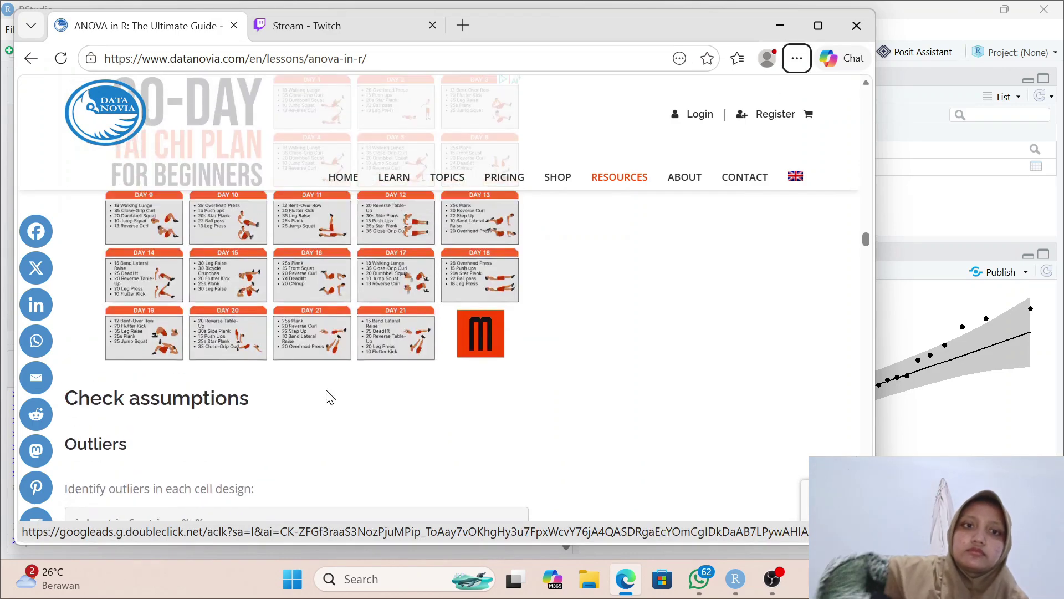
scroll(327, 398, "up", 15)
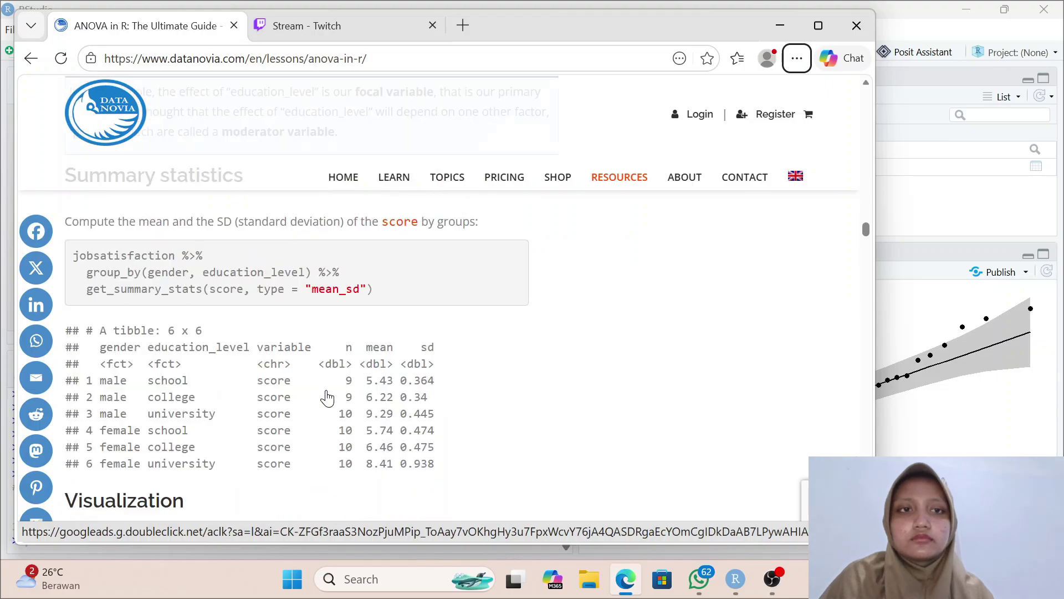
scroll(327, 398, "up", 10)
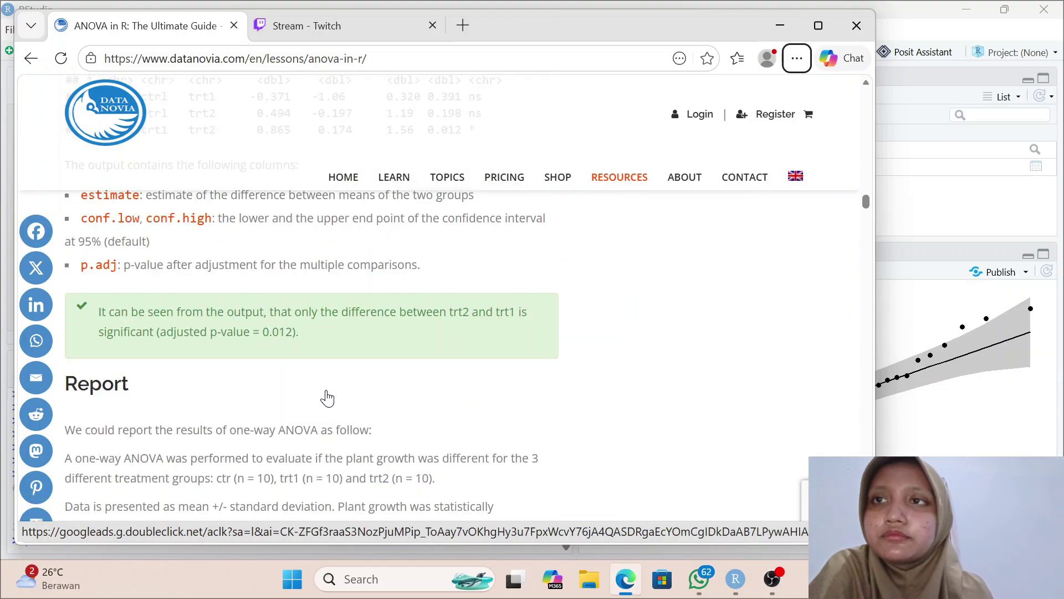
scroll(327, 398, "up", 12)
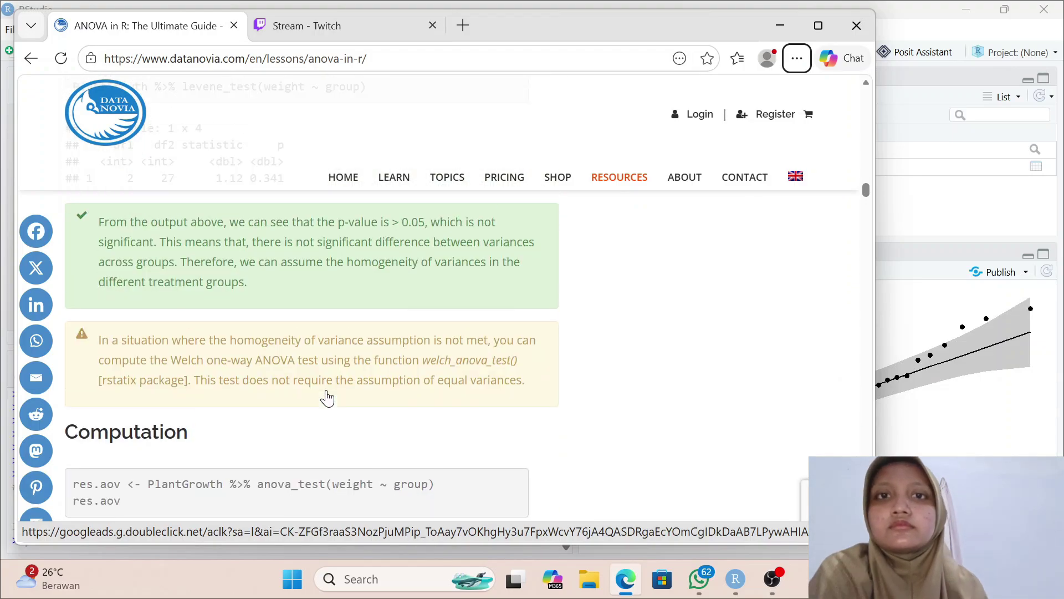
scroll(327, 397, "up", 10)
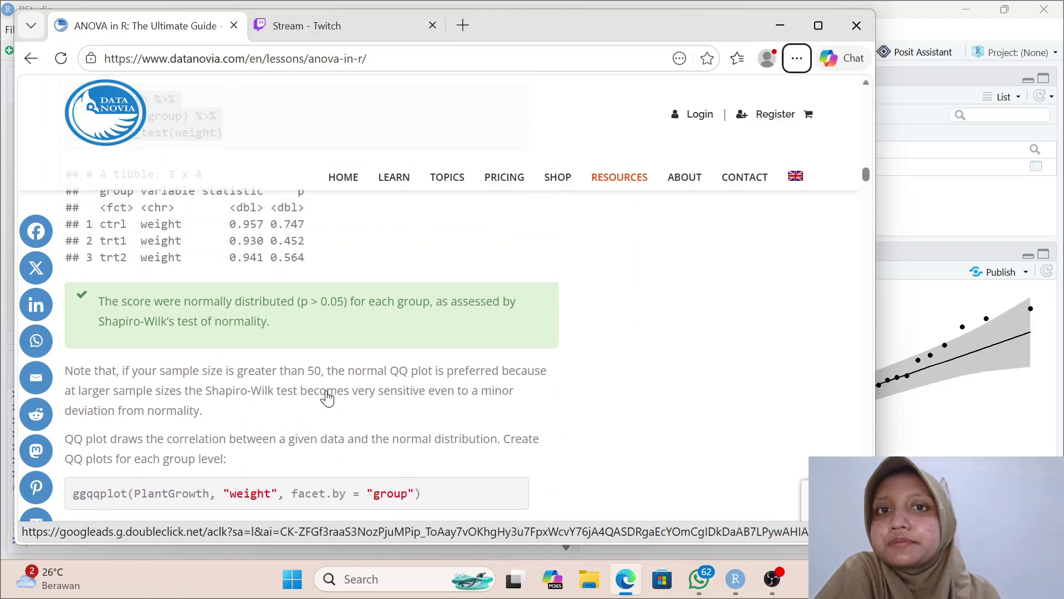
scroll(327, 398, "down", 3)
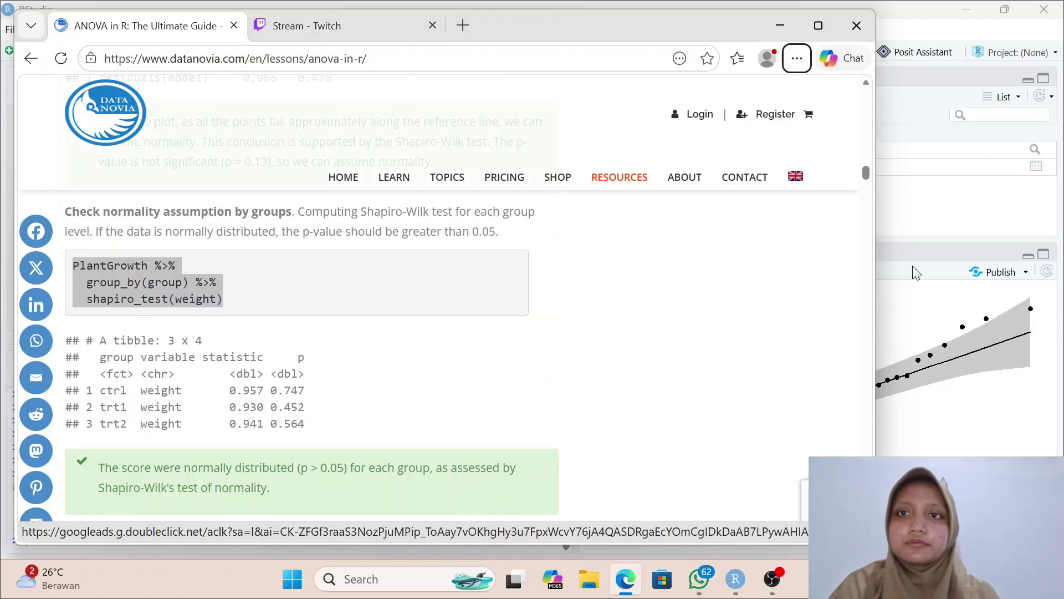
Step: Switch to RStudio, paste the grouped shapiro_test(weight) code at the end of the script and run it
left_click(947, 200)
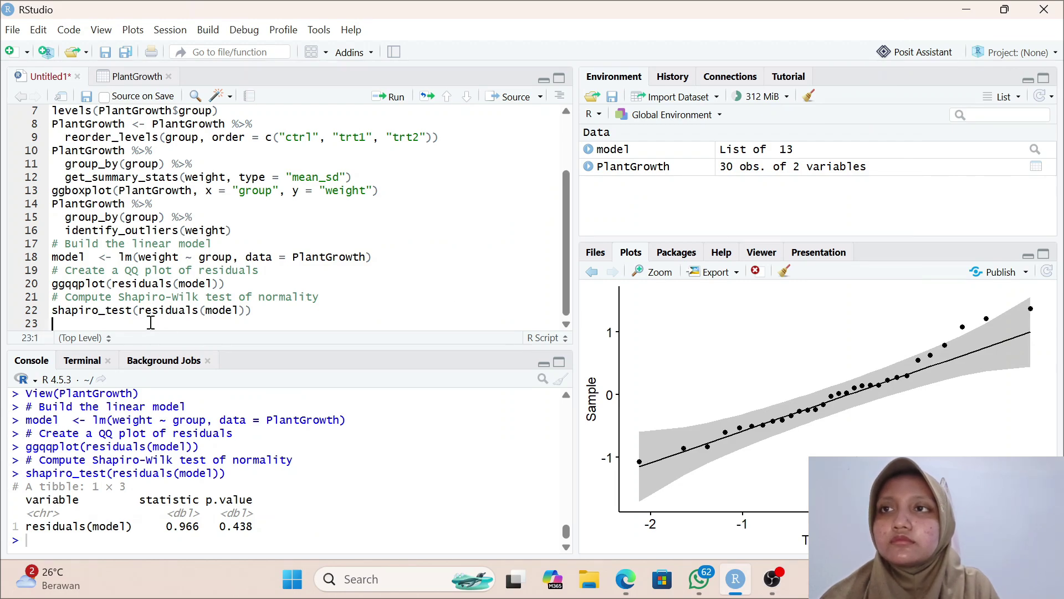
key("ctrl+v")
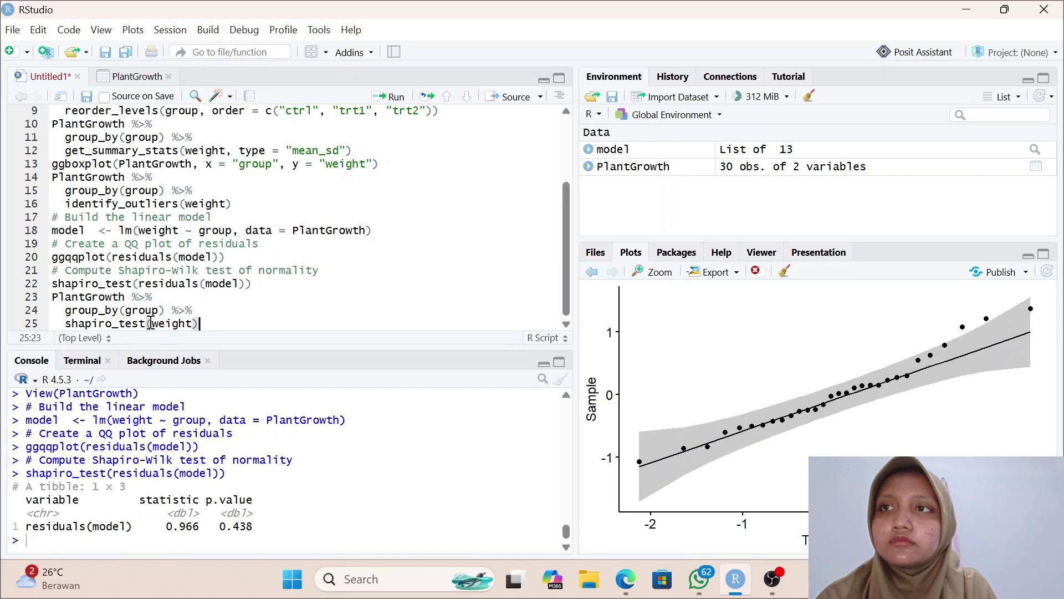
left_click(71, 297)
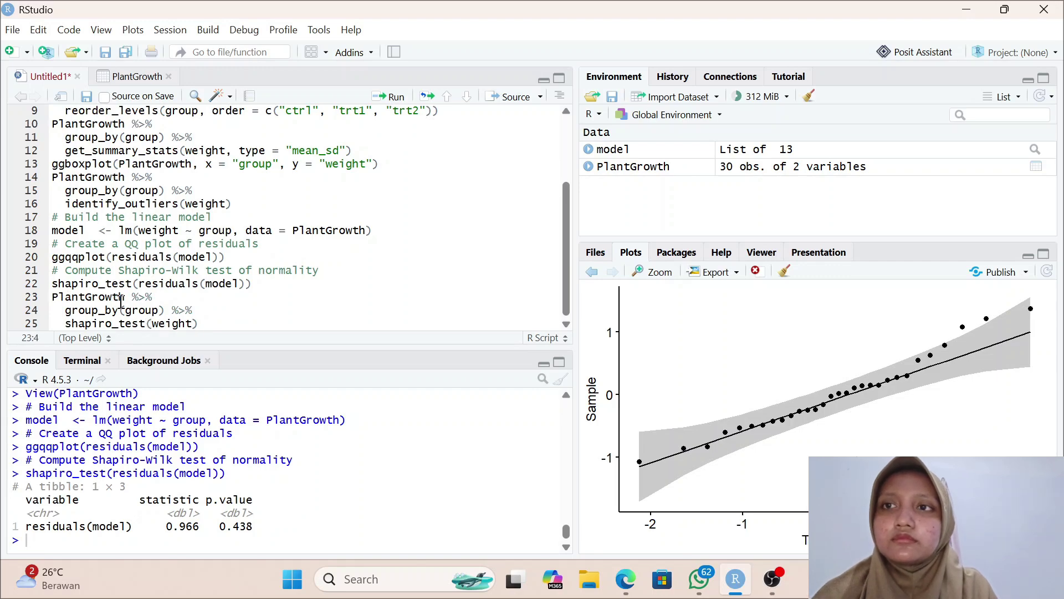
key("ctrl+Return")
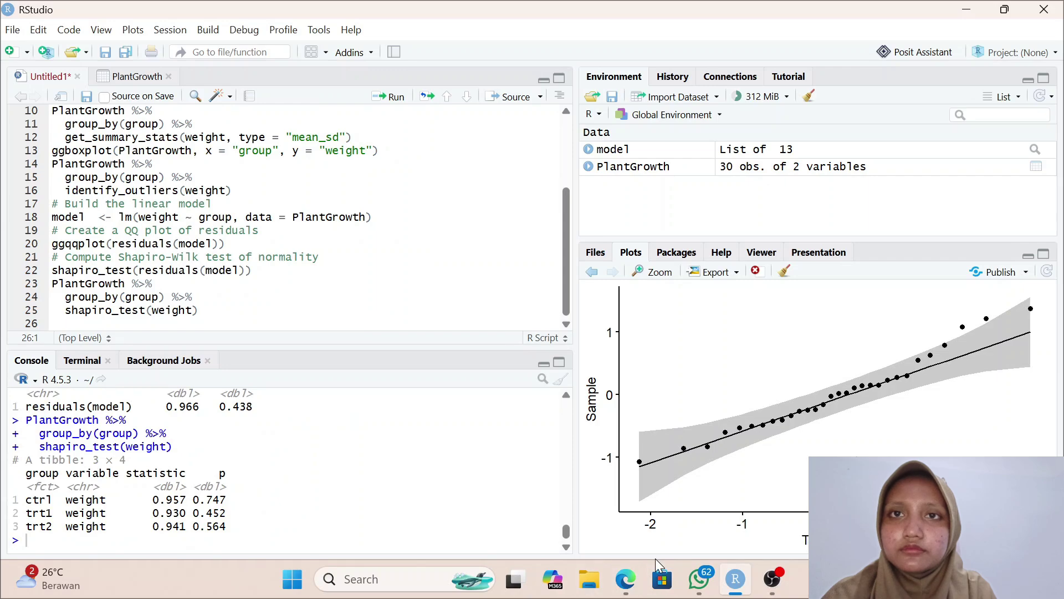
Step: Copy ggqqplot(PlantGrowth, "weight", facet.by = "group") from the Edge tutorial to the end of the RStudio script and run it
mouse_move(696, 576)
mouse_move(625, 578)
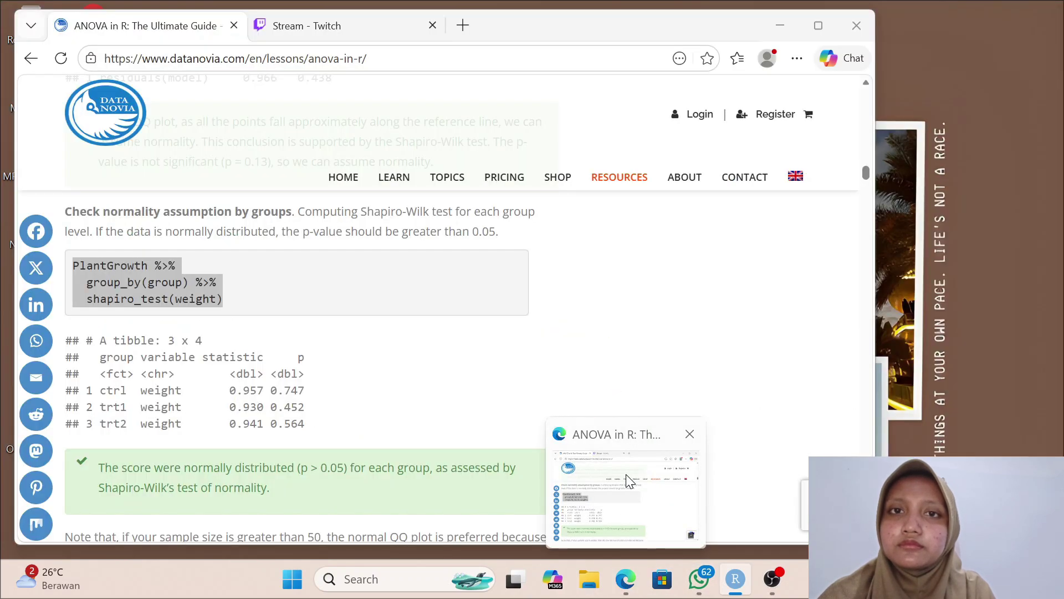
left_click(626, 474)
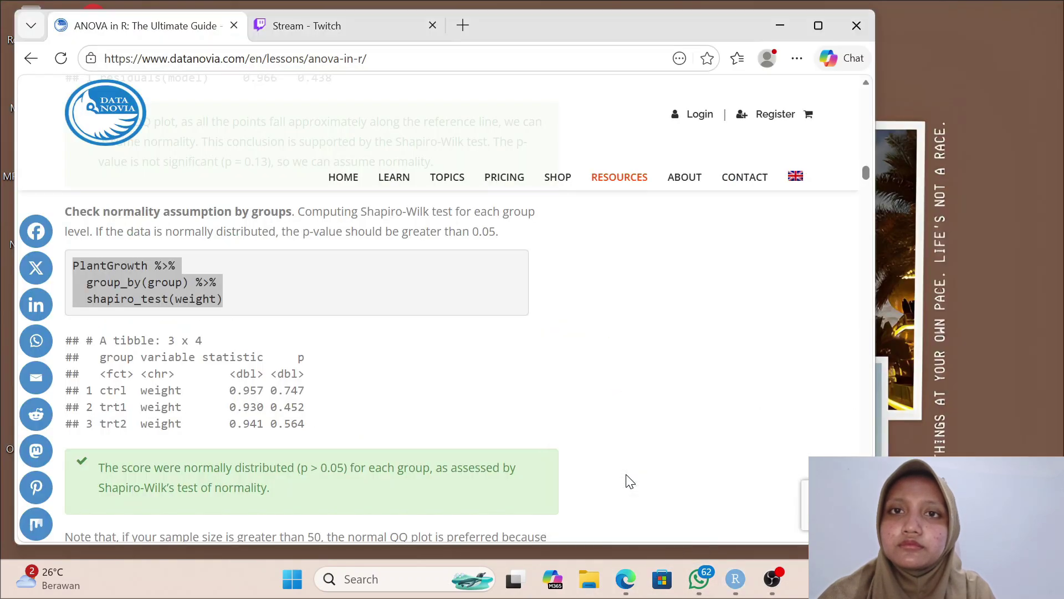
scroll(484, 341, "up", 5)
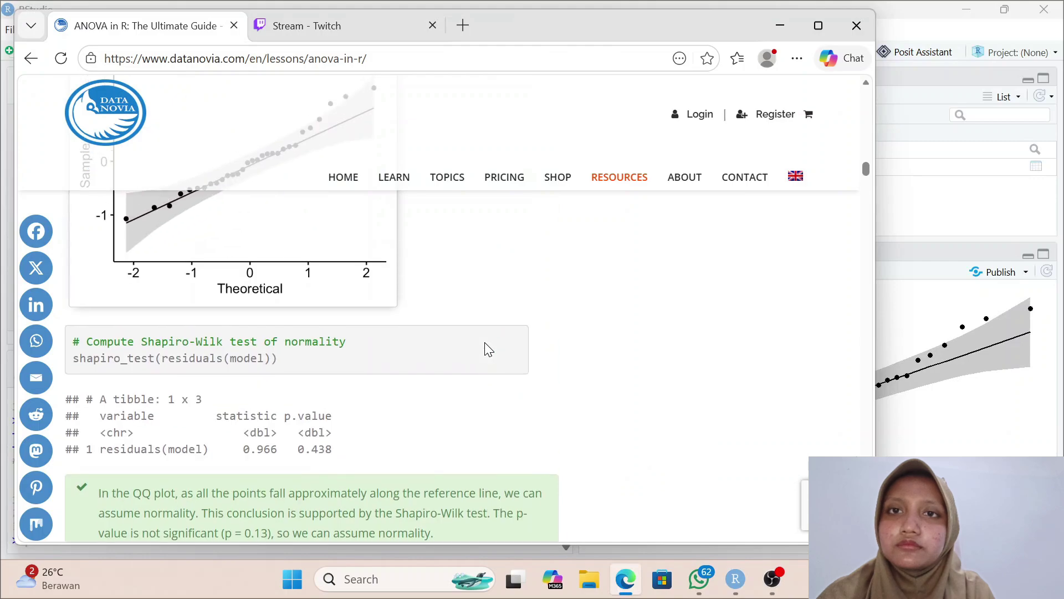
scroll(488, 349, "down", 6)
scroll(487, 349, "down", 6)
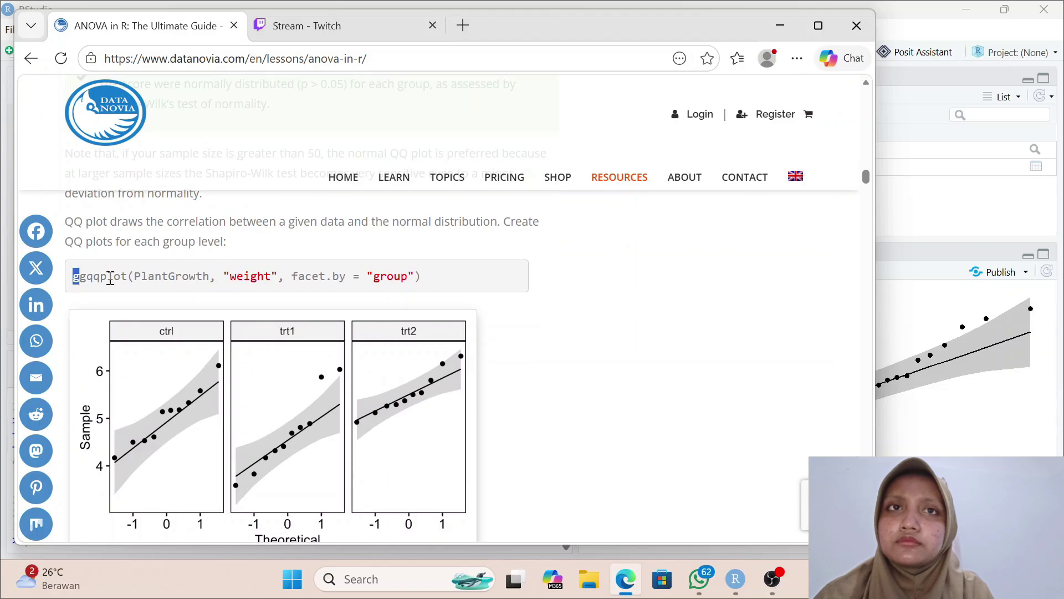
left_click_drag(110, 280, 438, 276)
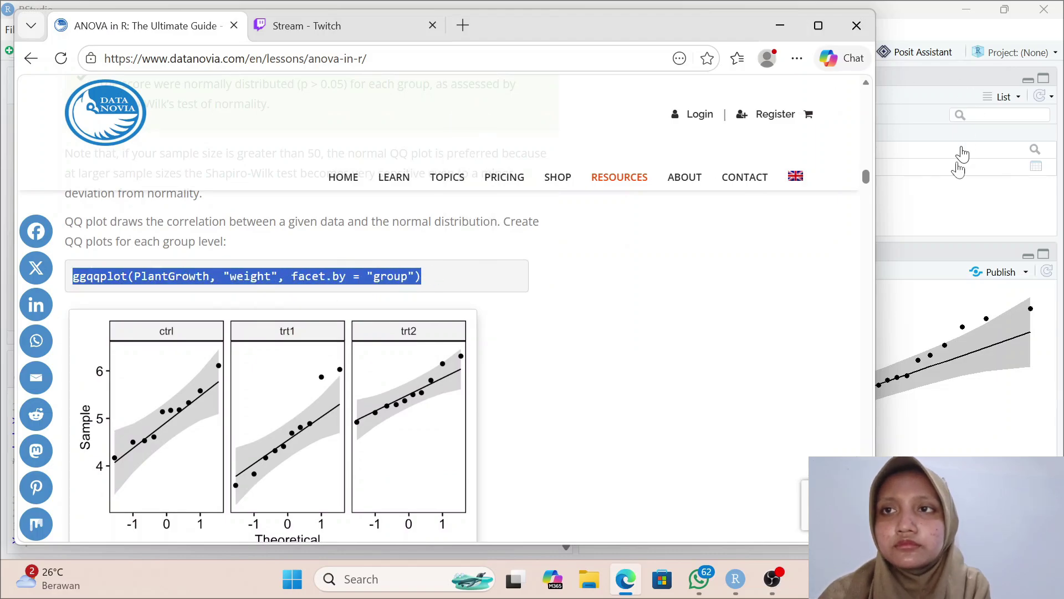
left_click(961, 212)
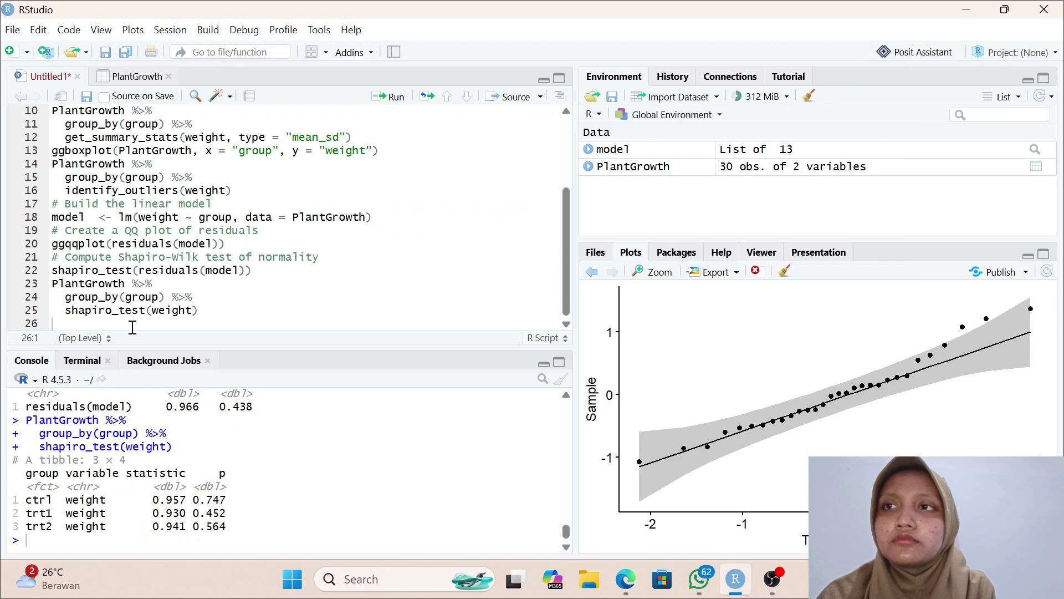
key("ctrl+v")
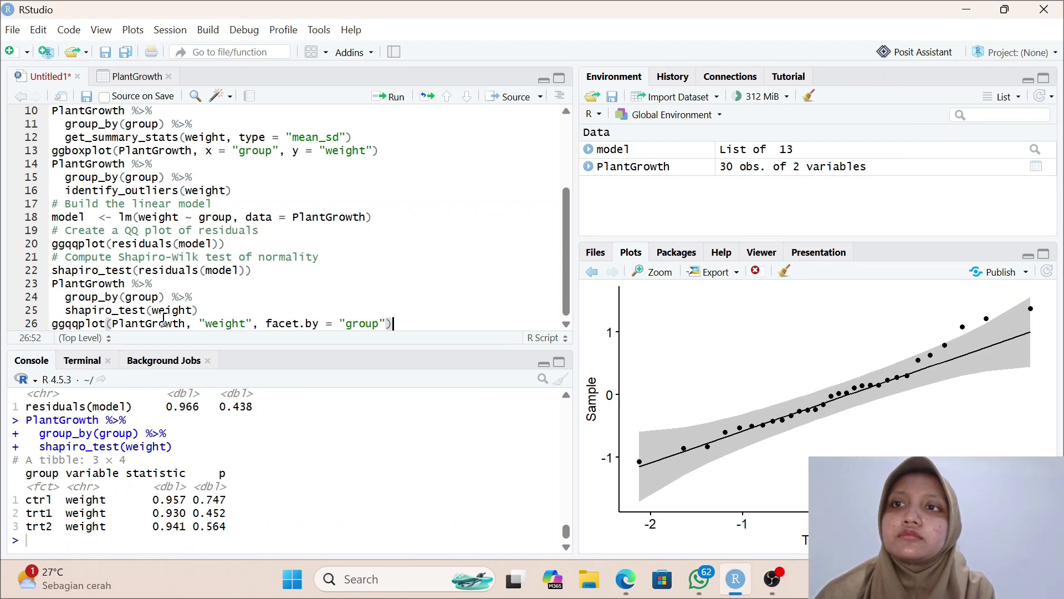
key("ctrl+Return")
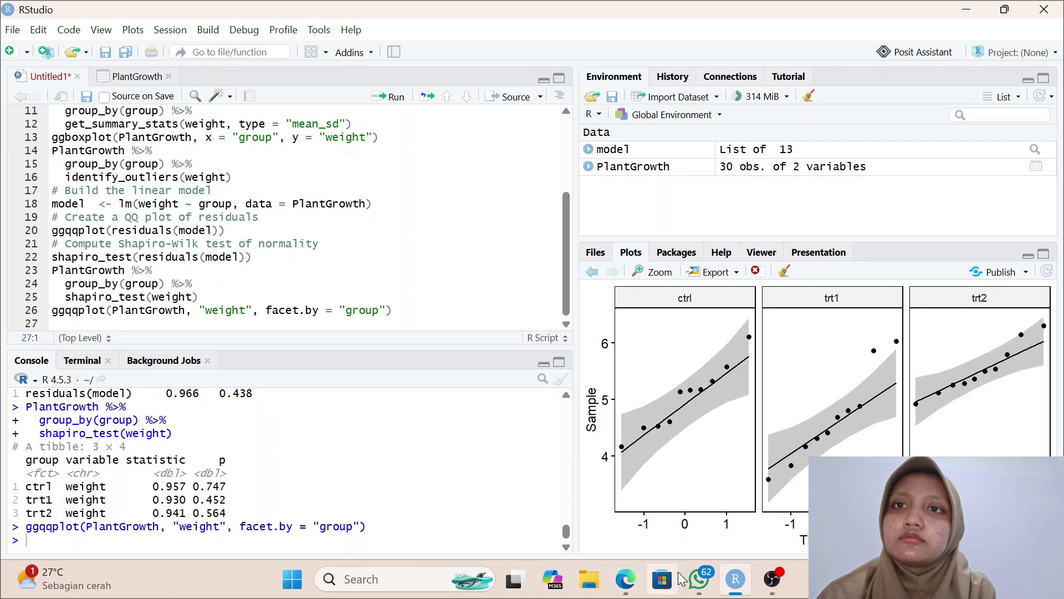
Step: Copy the plot(model, 1) line from the Edge tutorial to the end of the RStudio script and run it
mouse_move(625, 579)
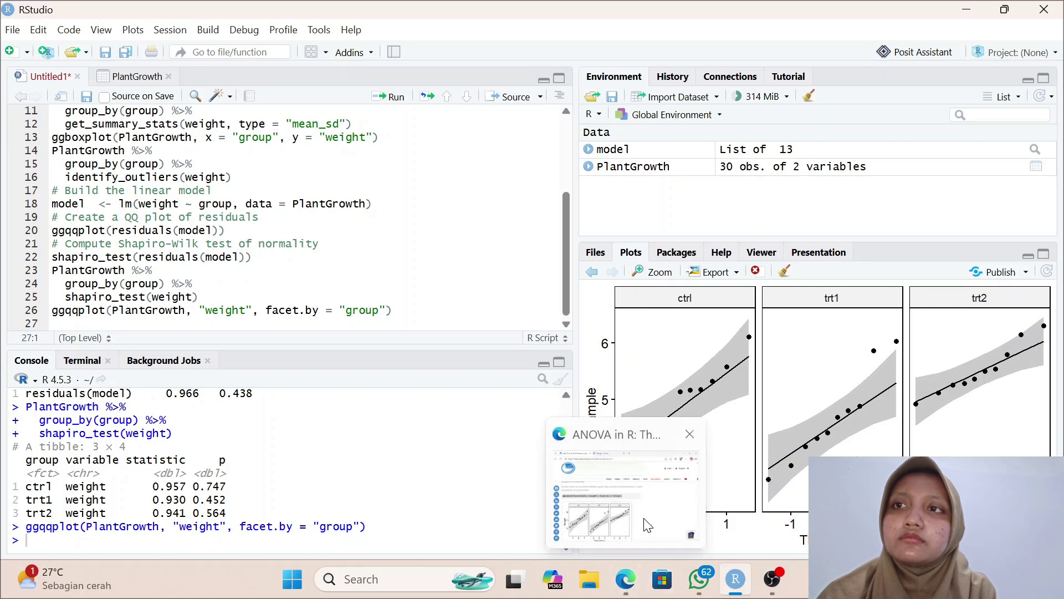
left_click(647, 526)
scroll(582, 444, "down", 6)
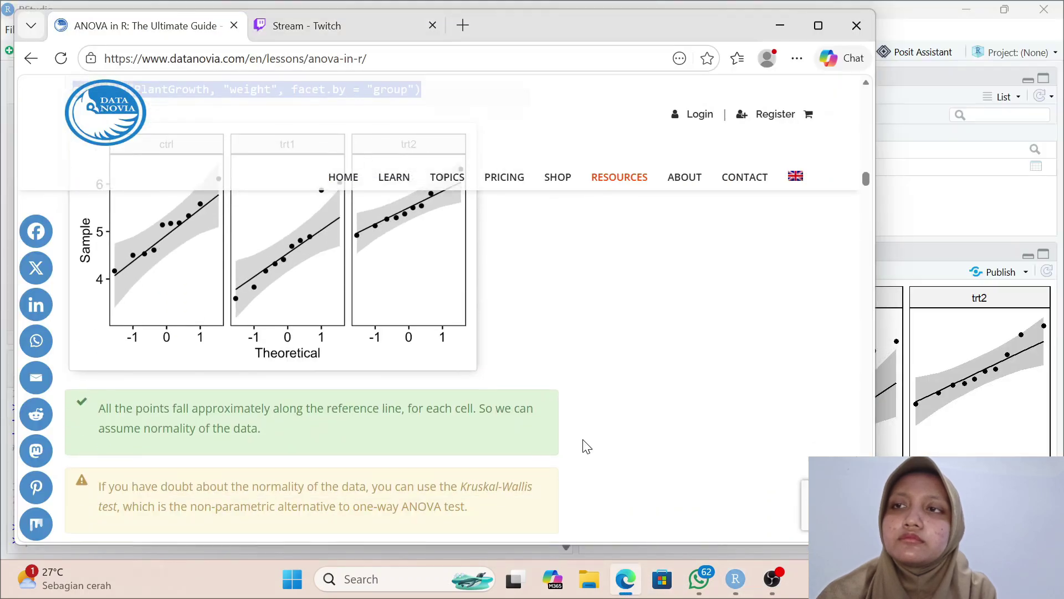
scroll(587, 447, "down", 3)
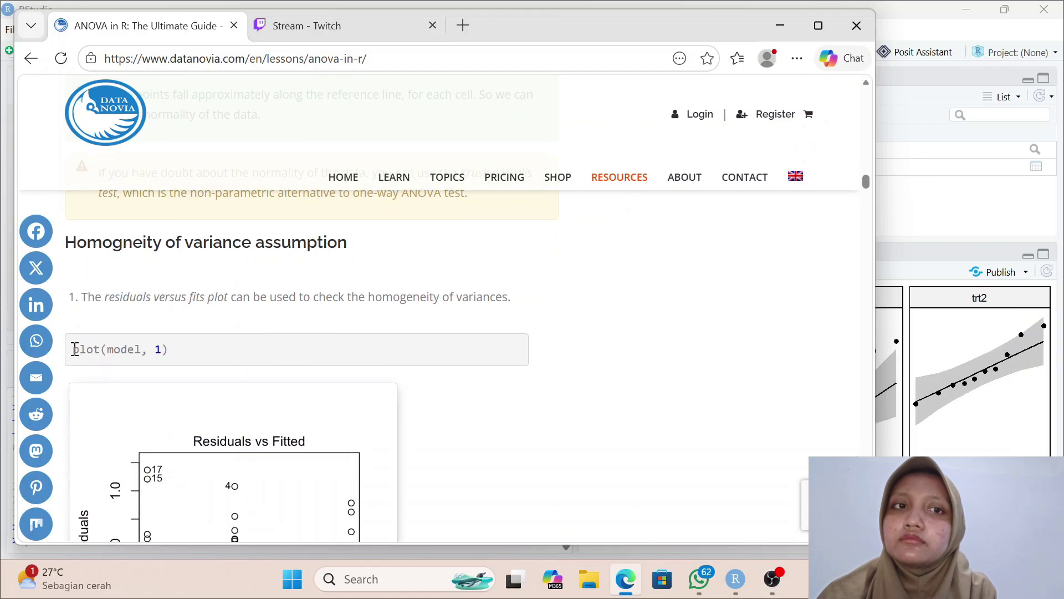
left_click_drag(75, 349, 183, 361)
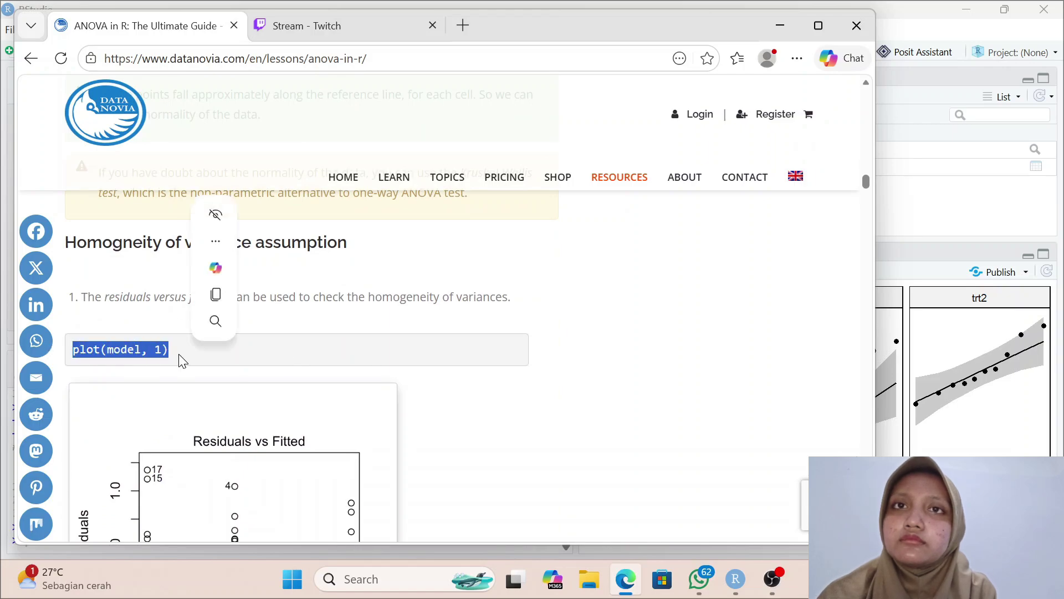
key("ctrl+c")
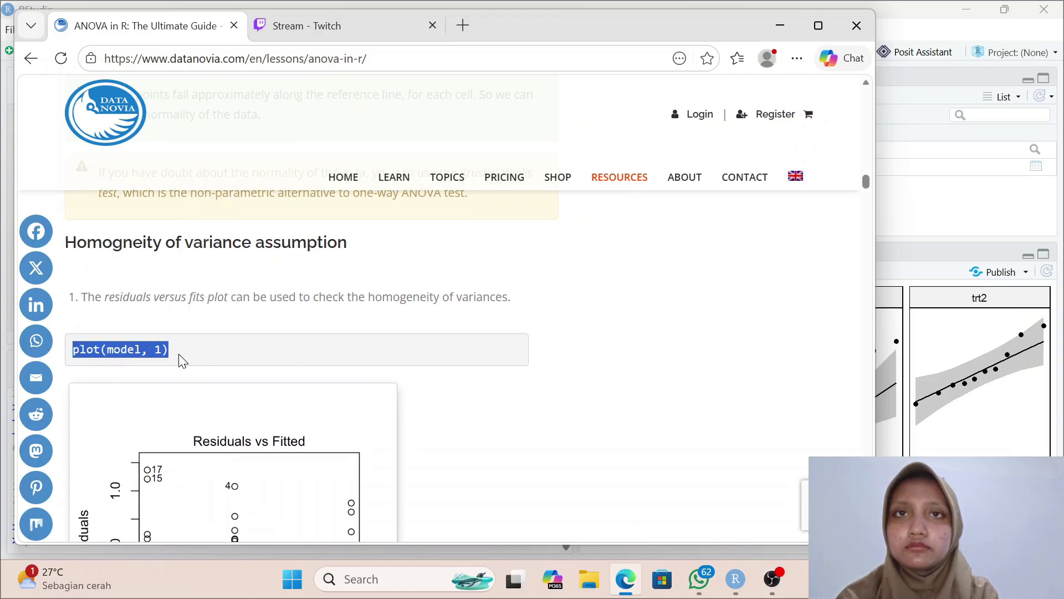
left_click(889, 239)
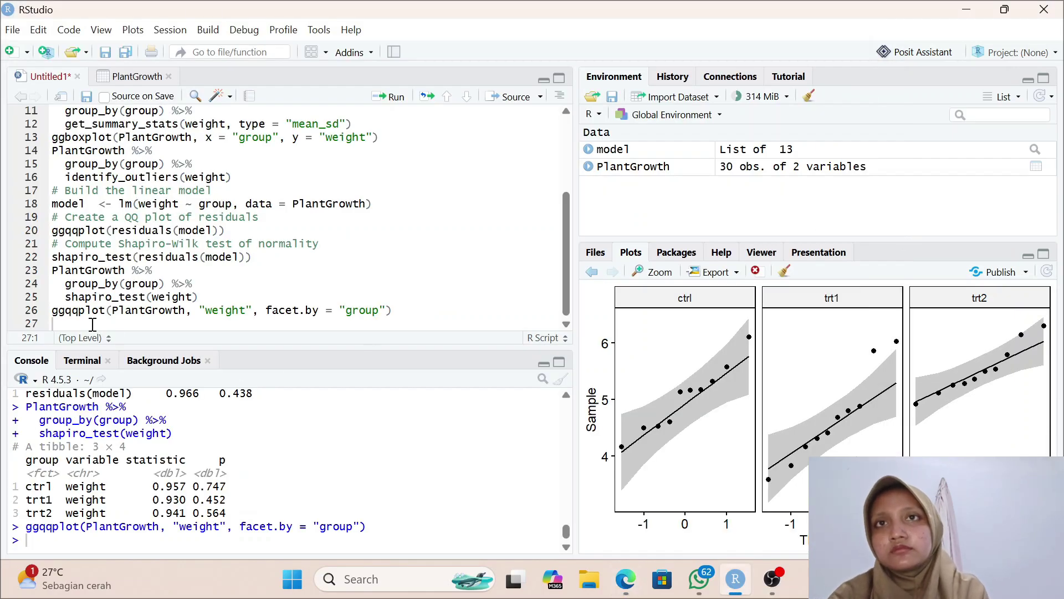
key("ctrl+v")
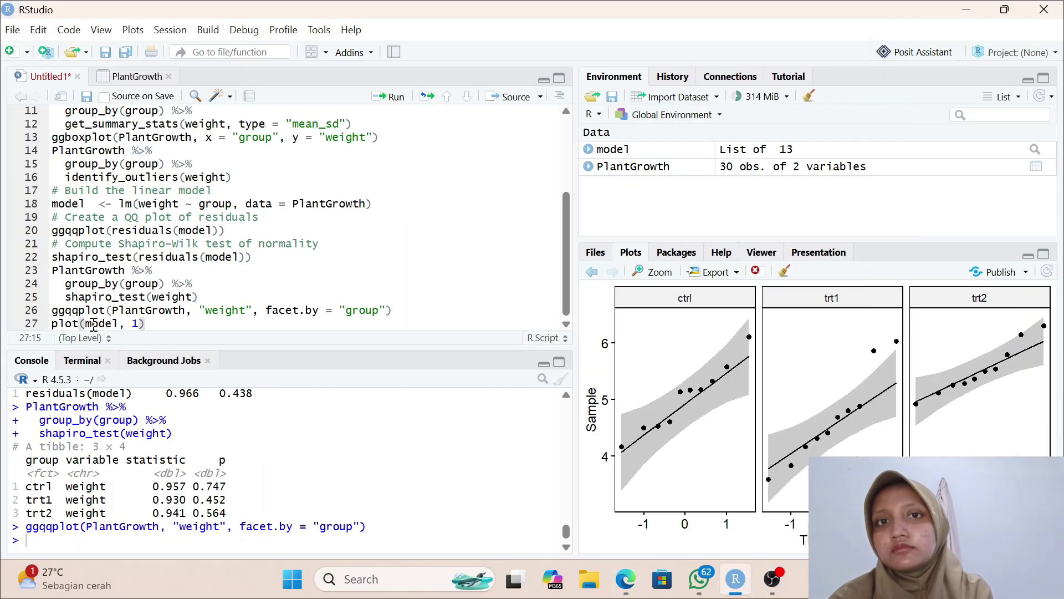
key("ctrl+Return")
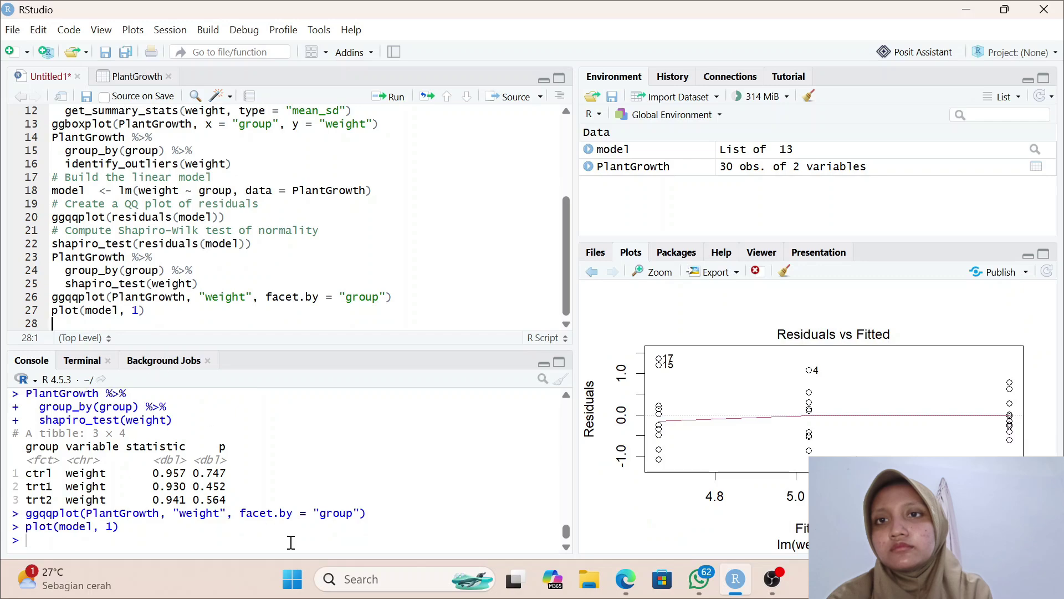
Step: Copy PlantGrowth %>% levene_test(weight ~ group) from the Edge tutorial to the end of the RStudio script and run it
mouse_move(638, 581)
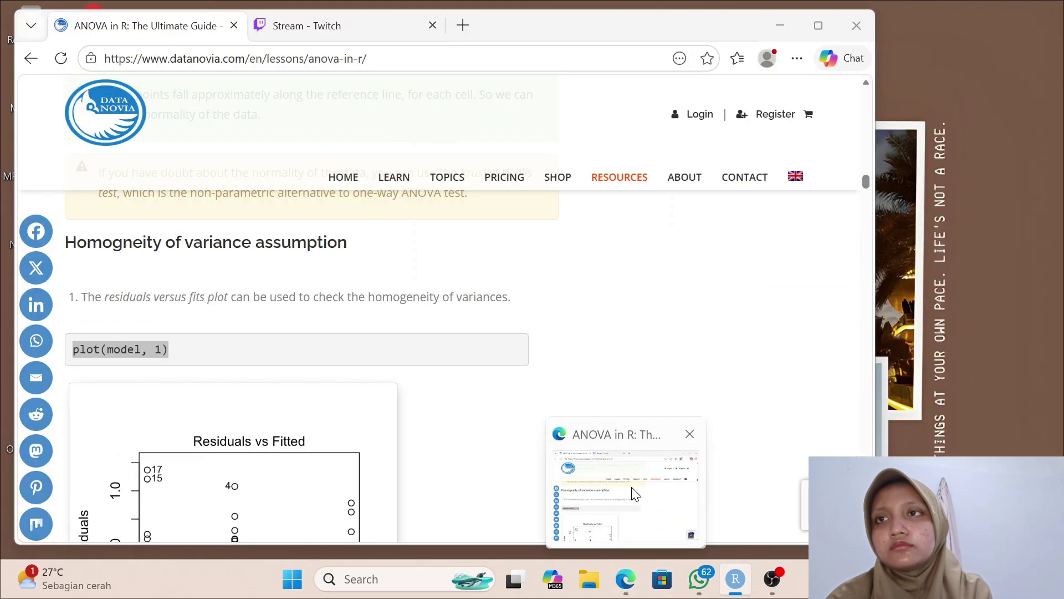
left_click(635, 493)
scroll(524, 449, "down", 5)
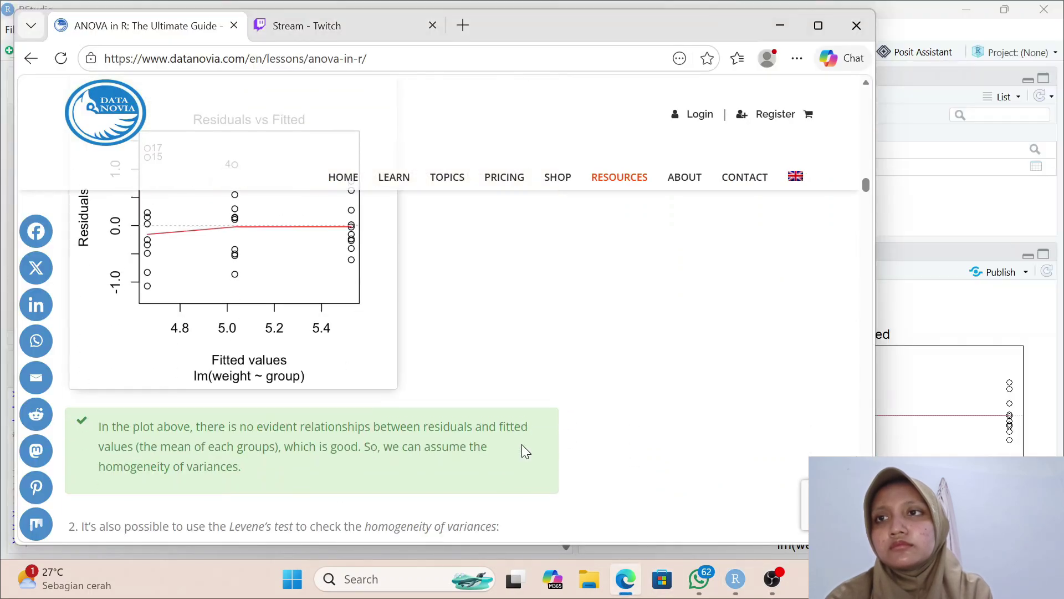
scroll(521, 444, "down", 5)
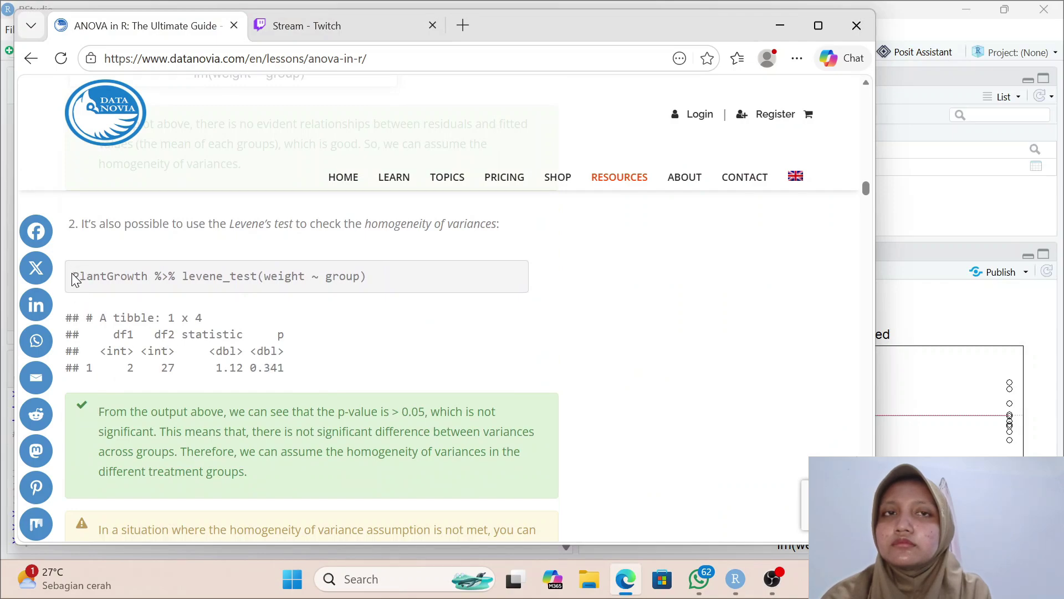
left_click_drag(73, 277, 405, 261)
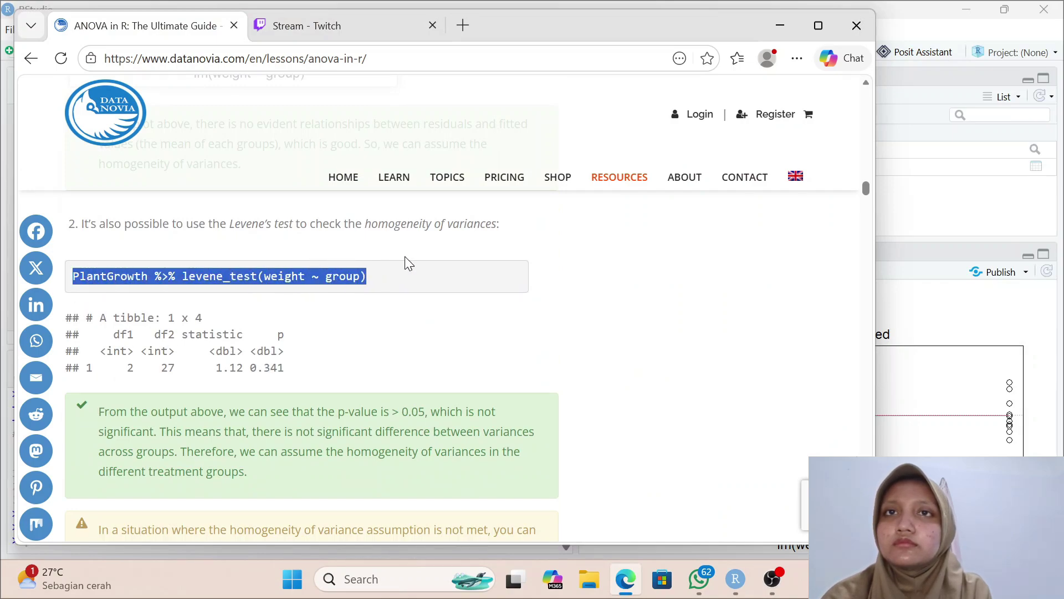
key("ctrl+c")
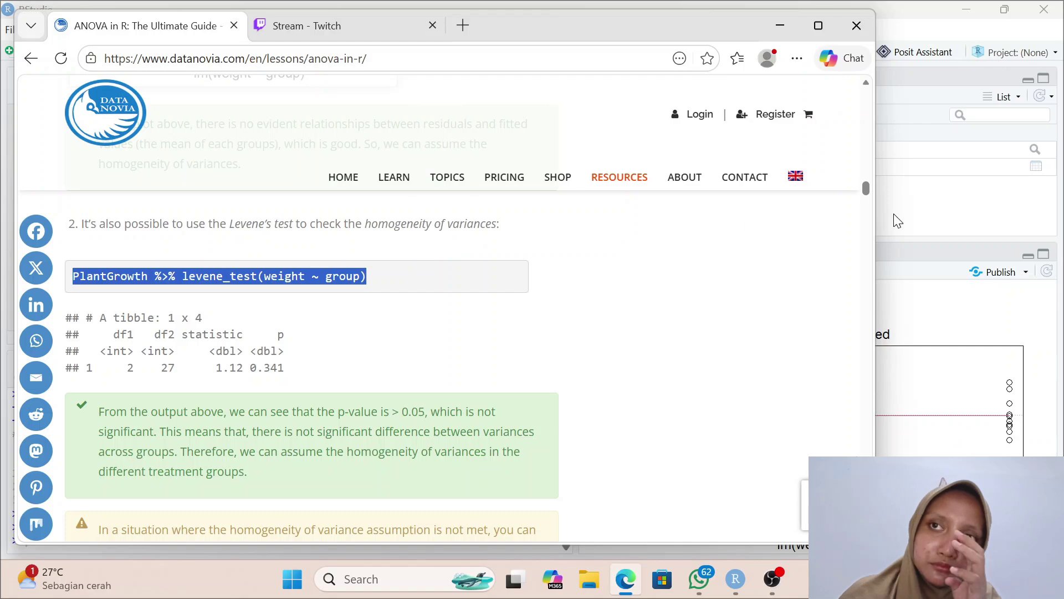
left_click(884, 232)
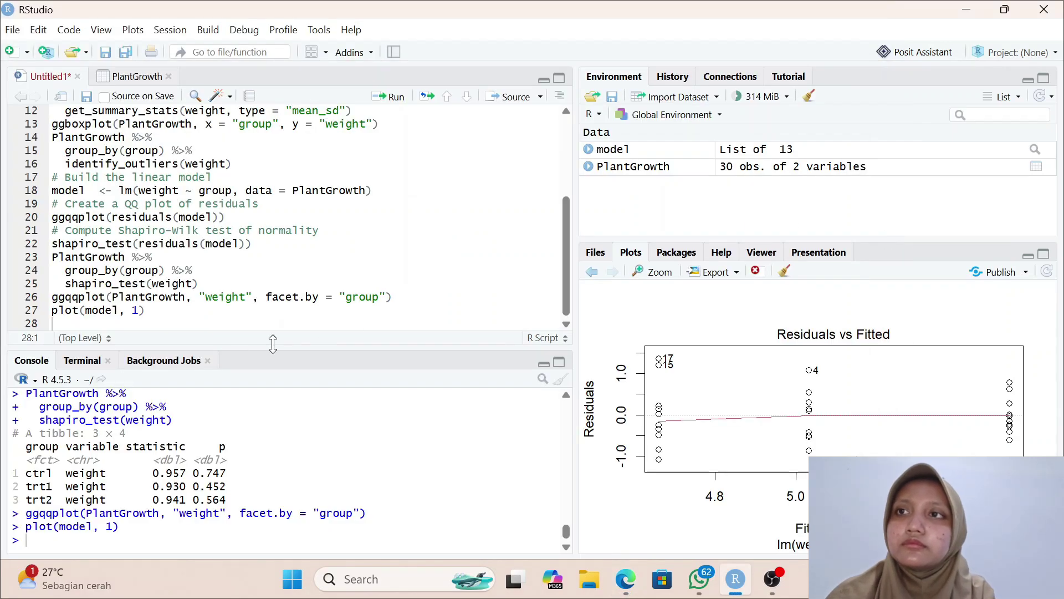
key("ctrl+v")
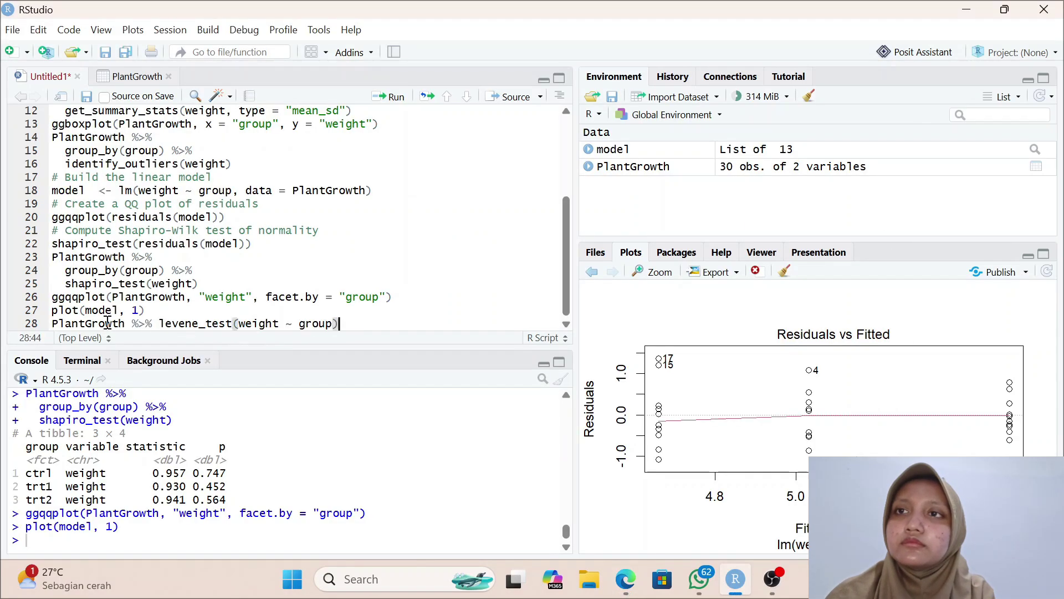
key("ctrl+Return")
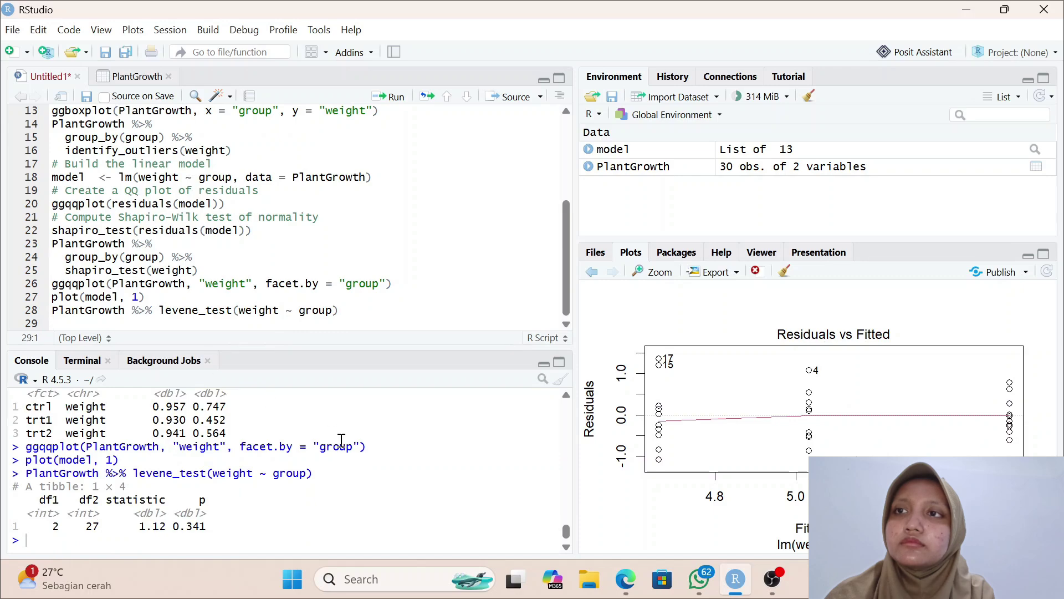
Step: Switch to the Edge tutorial and copy the two-line res.aov anova_test(weight ~ group) code from the Computation section
mouse_move(625, 579)
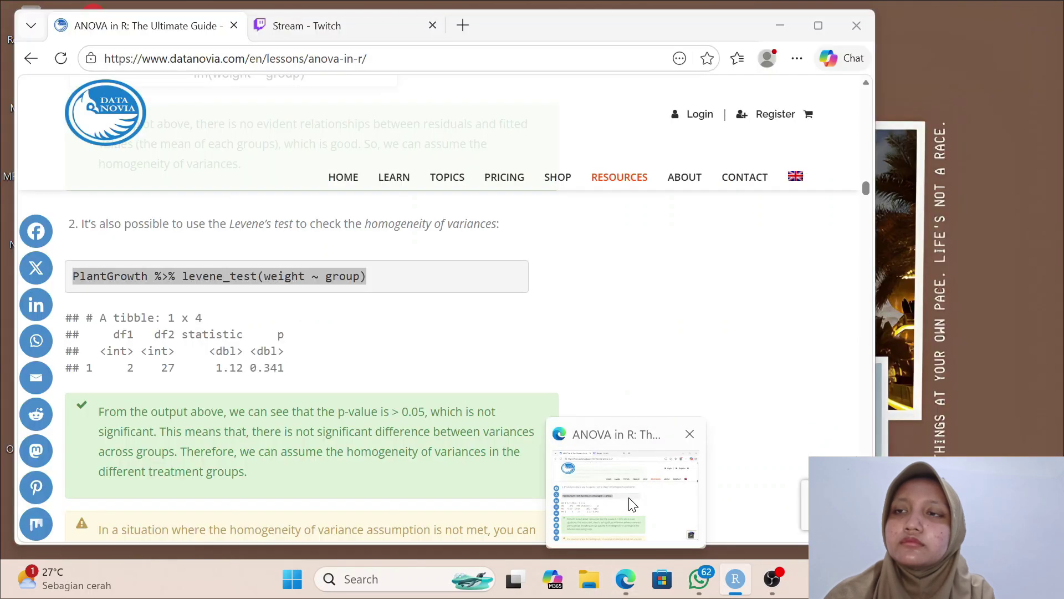
left_click(633, 503)
scroll(477, 407, "down", 5)
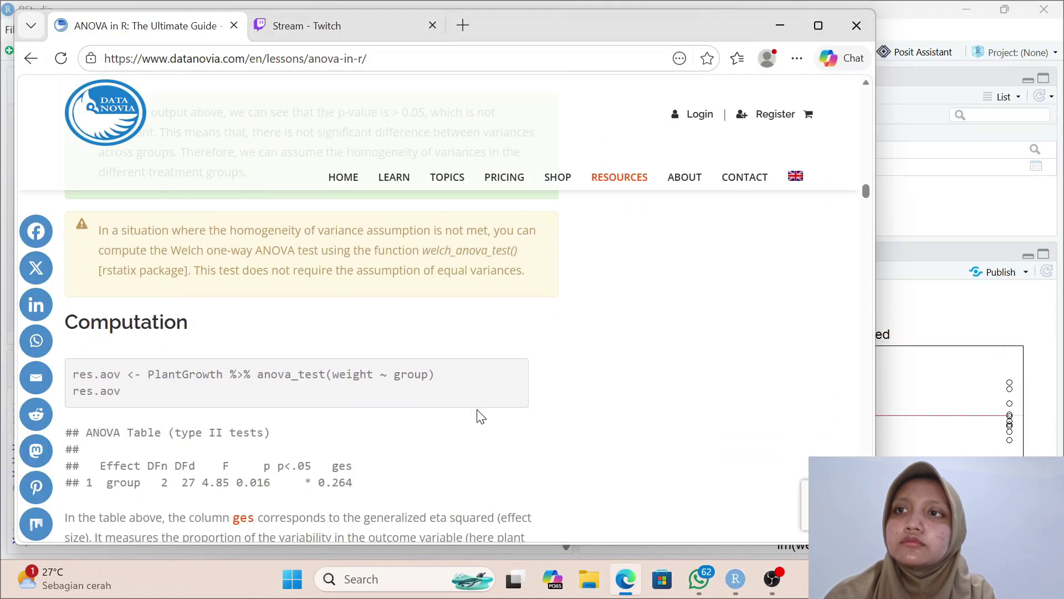
scroll(480, 416, "up", 3)
scroll(480, 417, "down", 2)
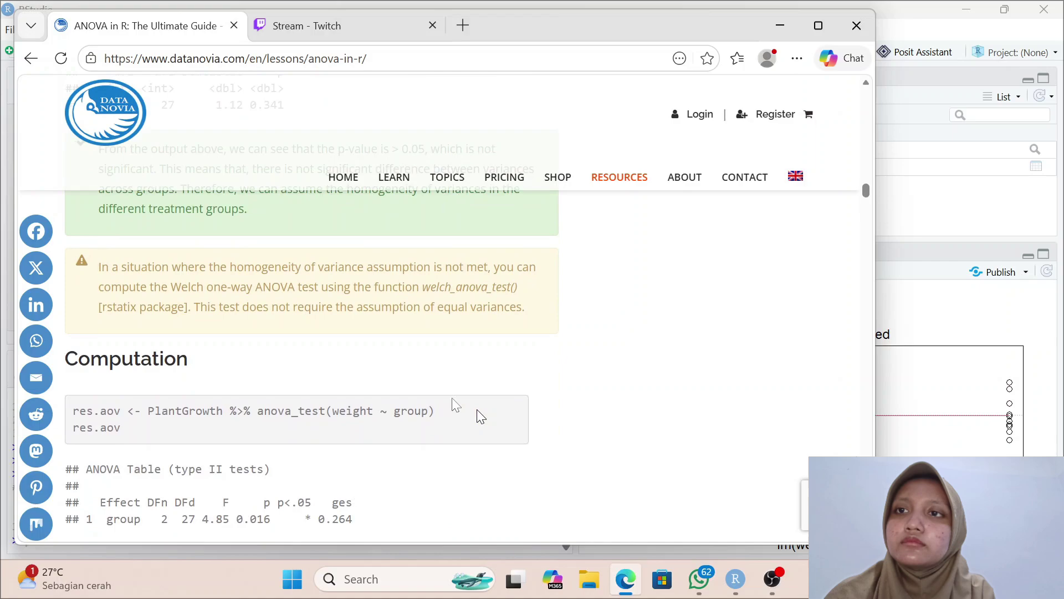
left_click_drag(78, 413, 126, 434)
left_click(68, 412)
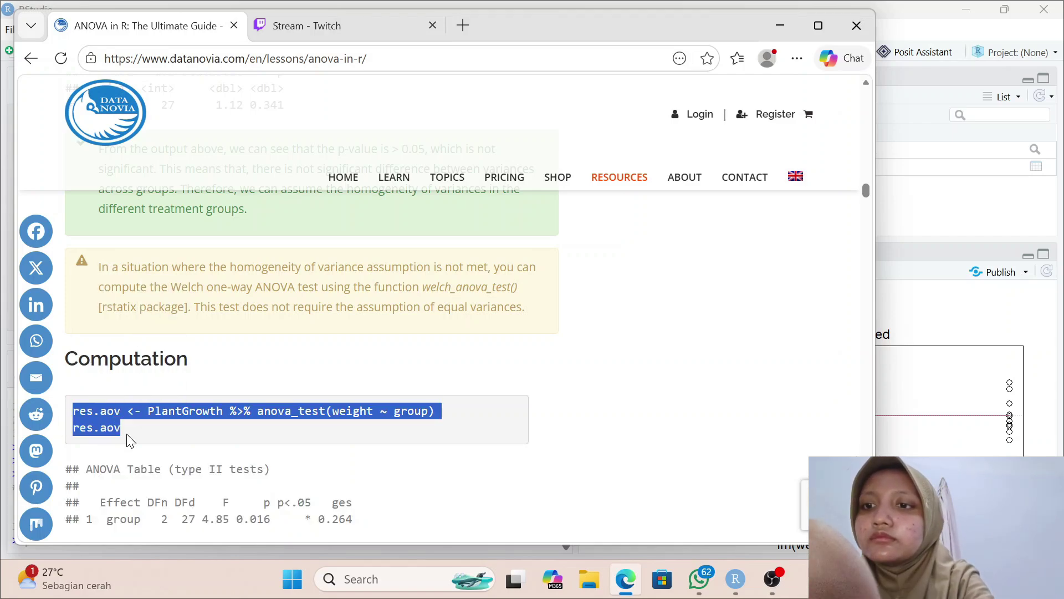
Step: Switch to RStudio, paste the res.aov ANOVA code at the end of the script and run both lines
left_click(900, 300)
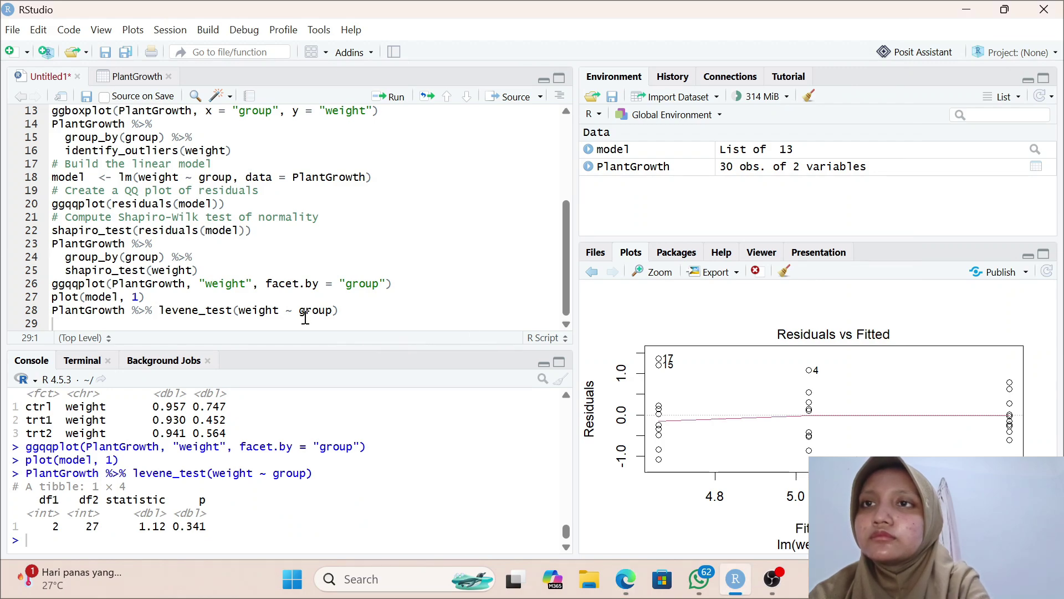
key("ctrl+v")
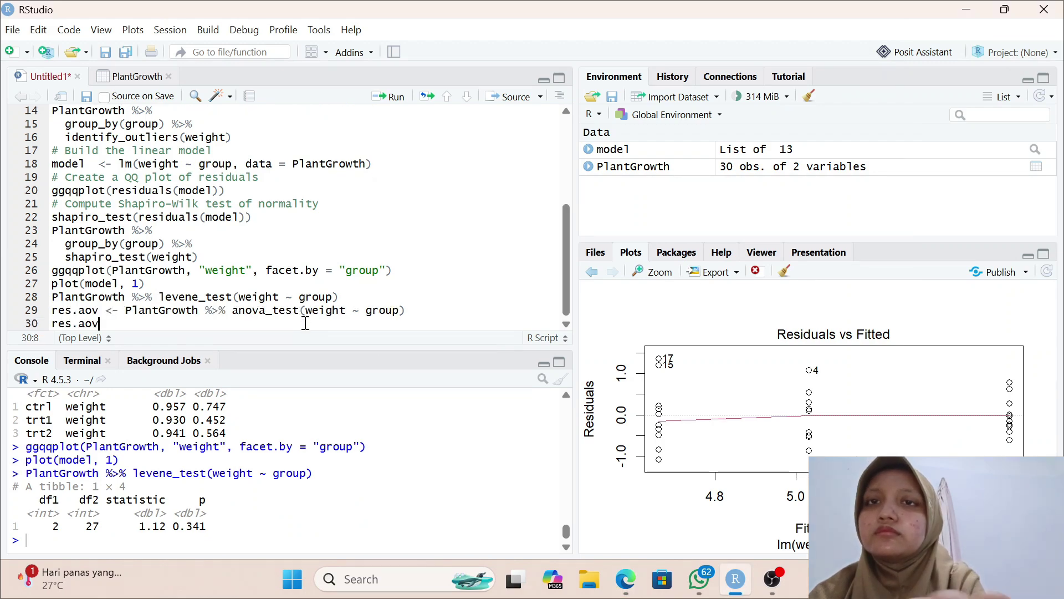
left_click(333, 311)
key("ctrl+Return")
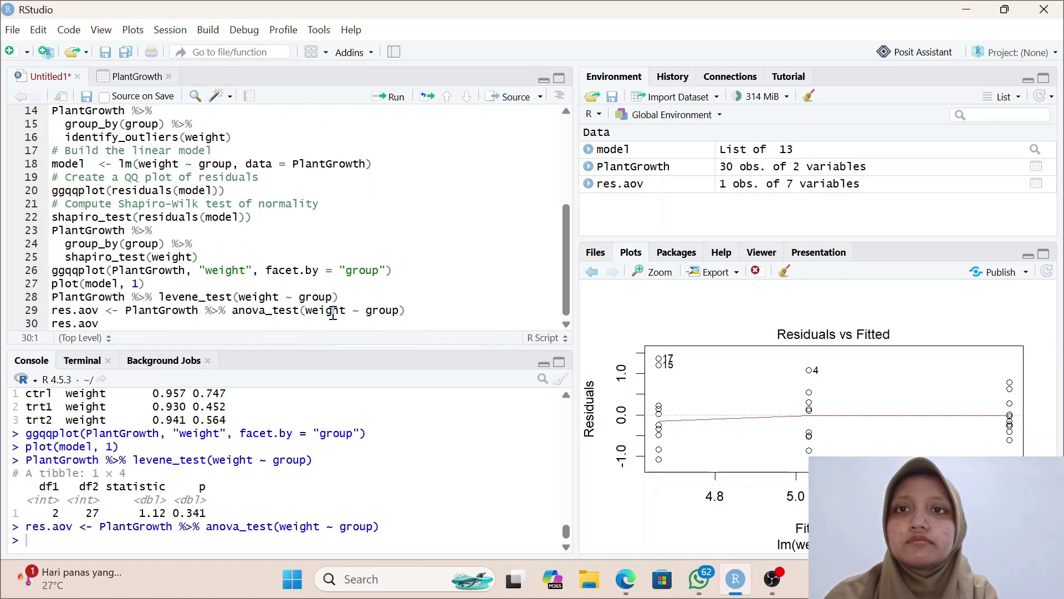
key("ctrl+Return")
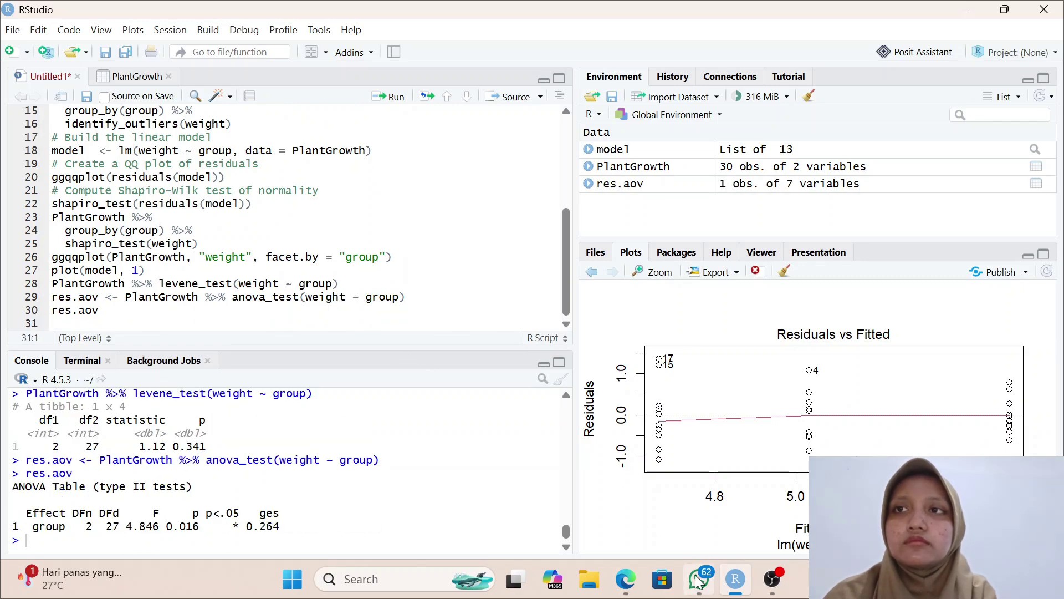
Step: Switch to the Edge tutorial and copy the pairwise comparisons tukey_hsd(weight ~ group) code from the Post-hoc tests section
mouse_move(625, 579)
left_click(612, 519)
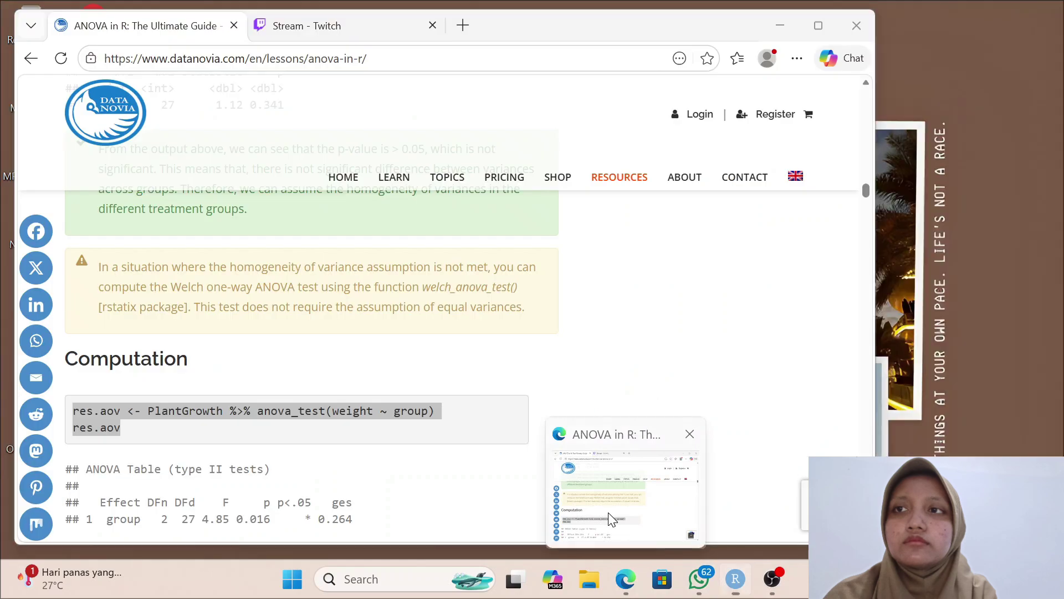
scroll(380, 397, "down", 3)
scroll(380, 391, "down", 5)
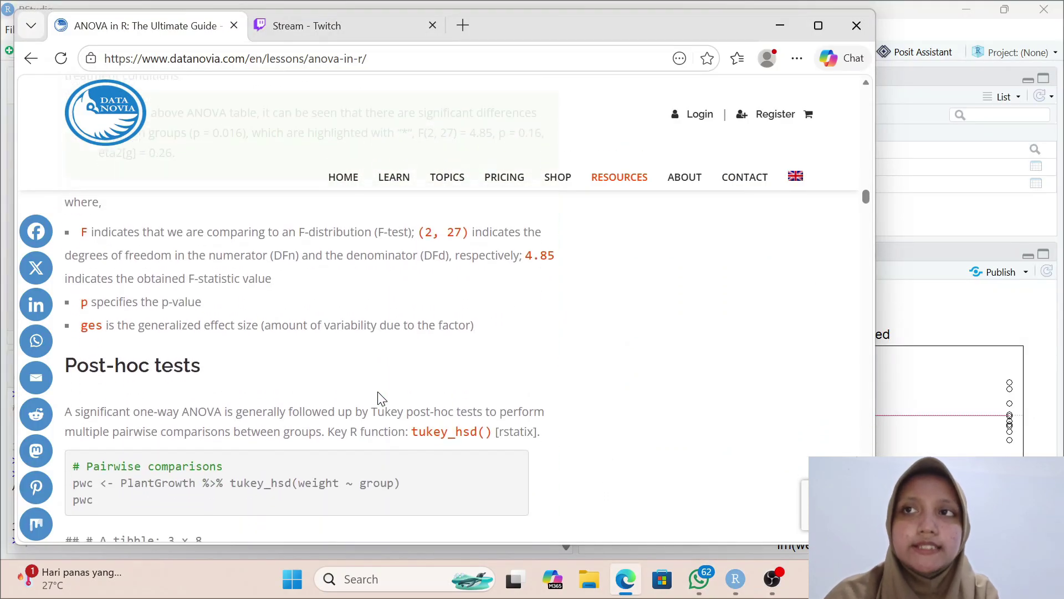
scroll(378, 391, "down", 2)
scroll(378, 391, "down", 1)
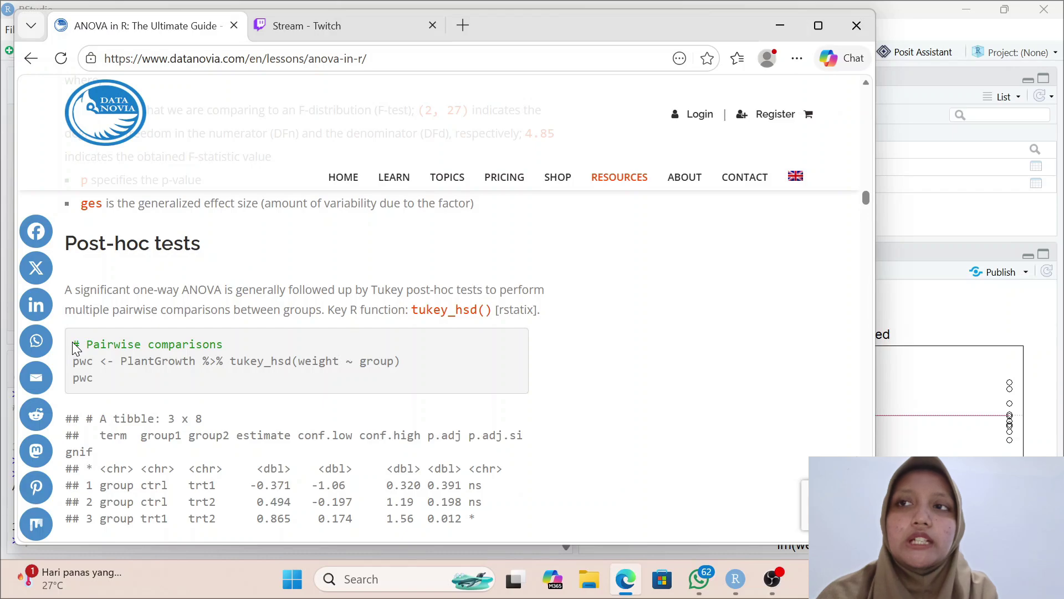
left_click_drag(74, 343, 118, 387)
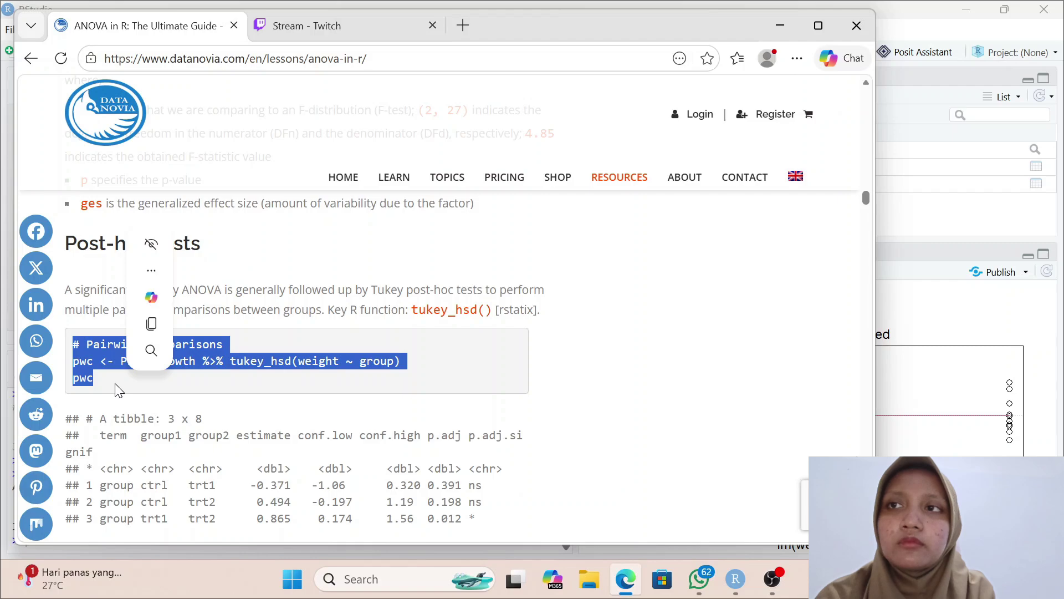
key("ctrl+c")
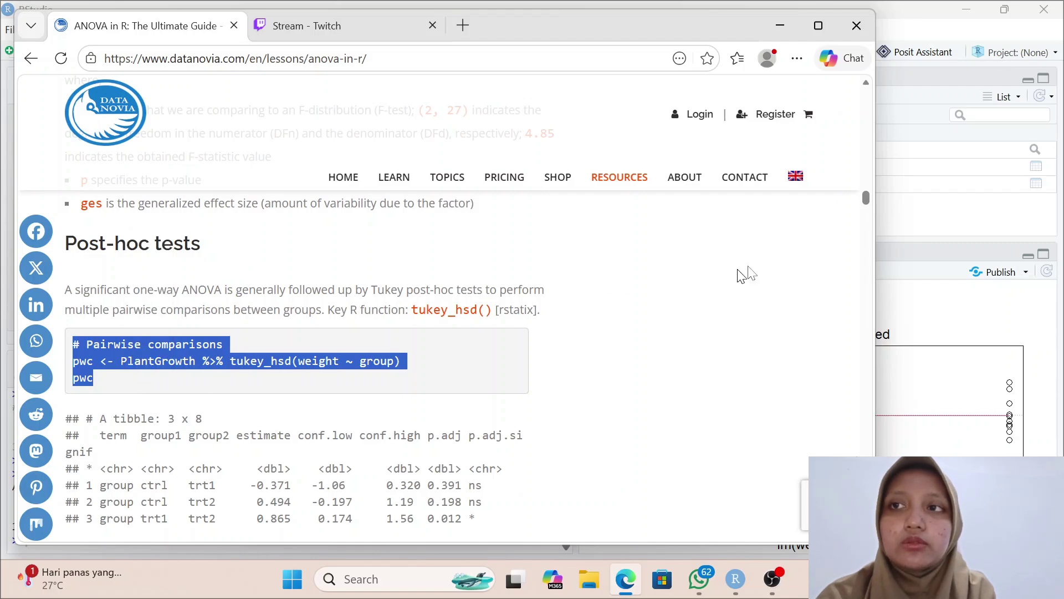
Step: Switch to RStudio, paste the pairwise comparisons tukey_hsd code at the end of the script and run it through pwc
left_click(909, 229)
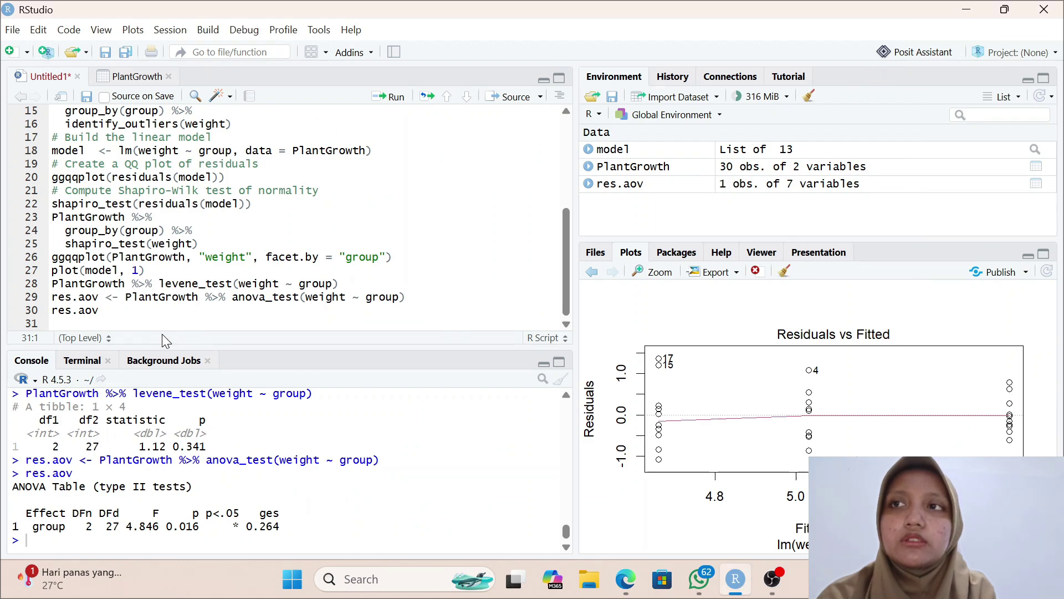
key("ctrl+v")
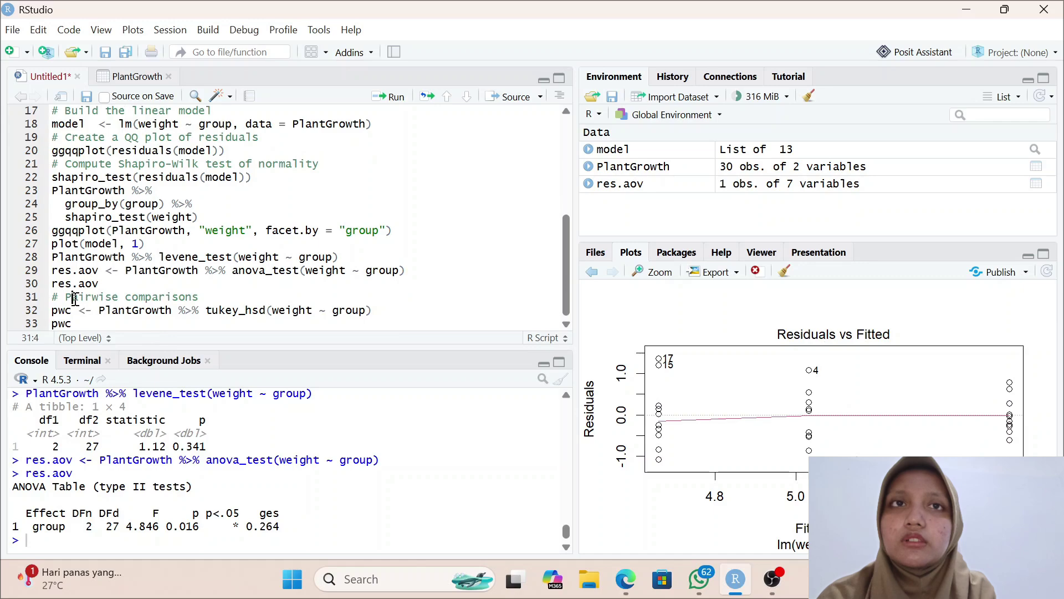
key("ctrl+Return")
key("ctrl+Return")
key("ctrl+Return")
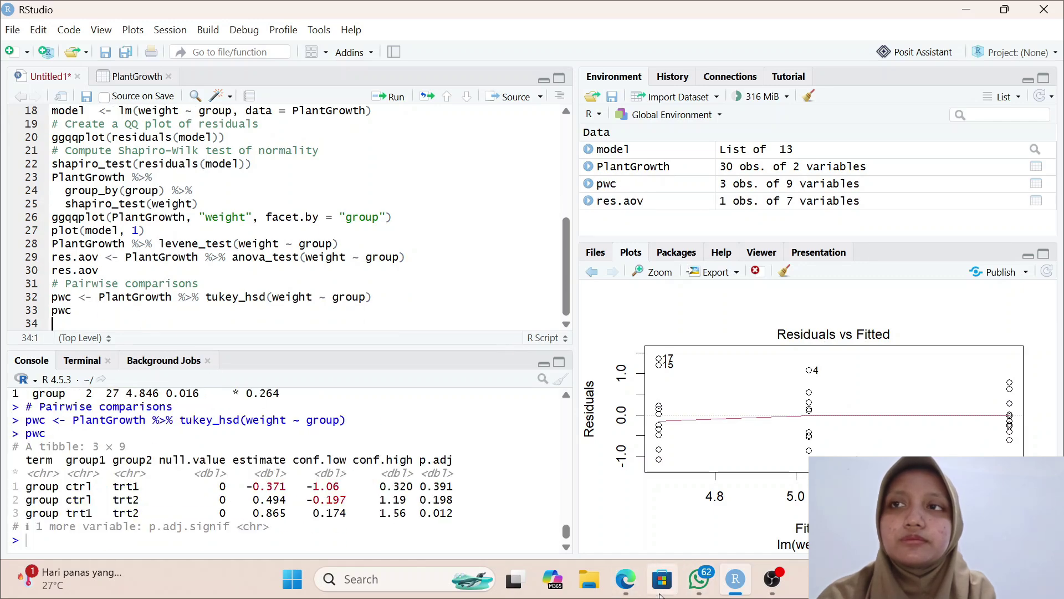
Step: Switch to the Edge tutorial and copy the "Visualization: box plots with p-values" code block from the Report section
mouse_move(625, 592)
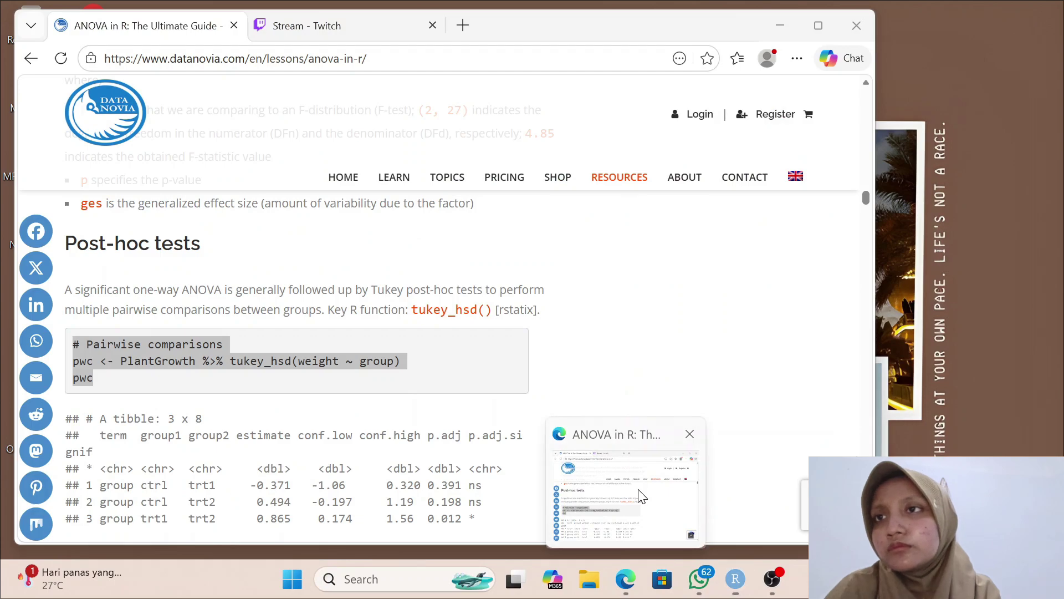
left_click(638, 494)
scroll(486, 418, "down", 10)
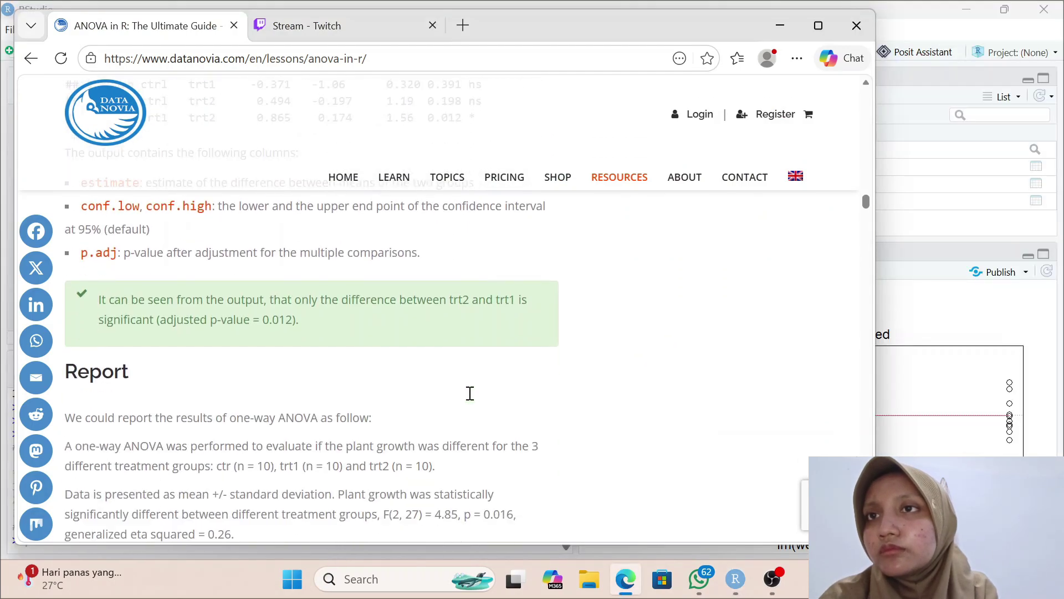
scroll(470, 397, "down", 3)
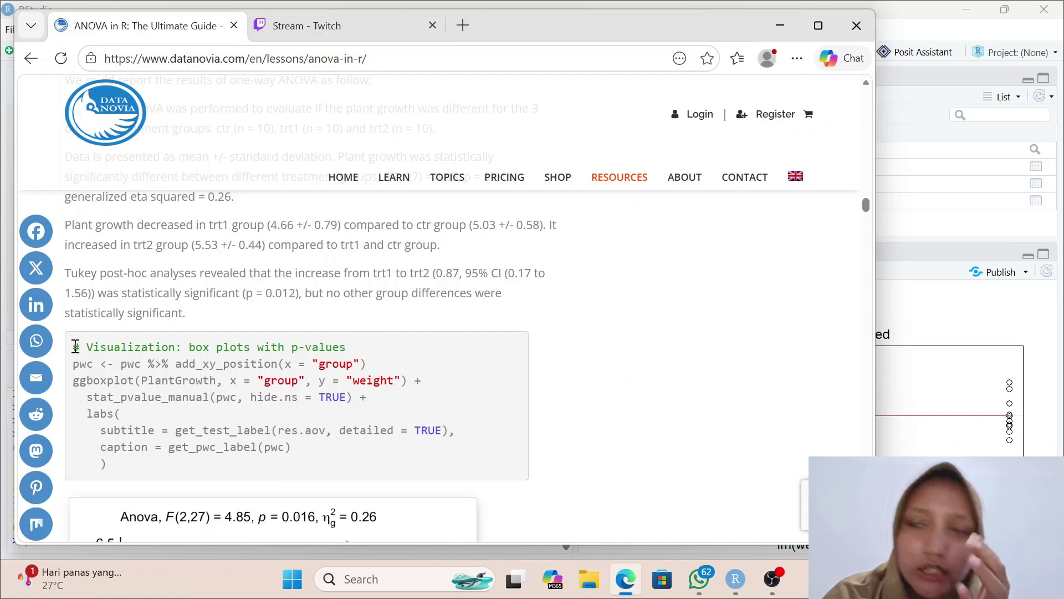
left_click_drag(74, 344, 139, 493)
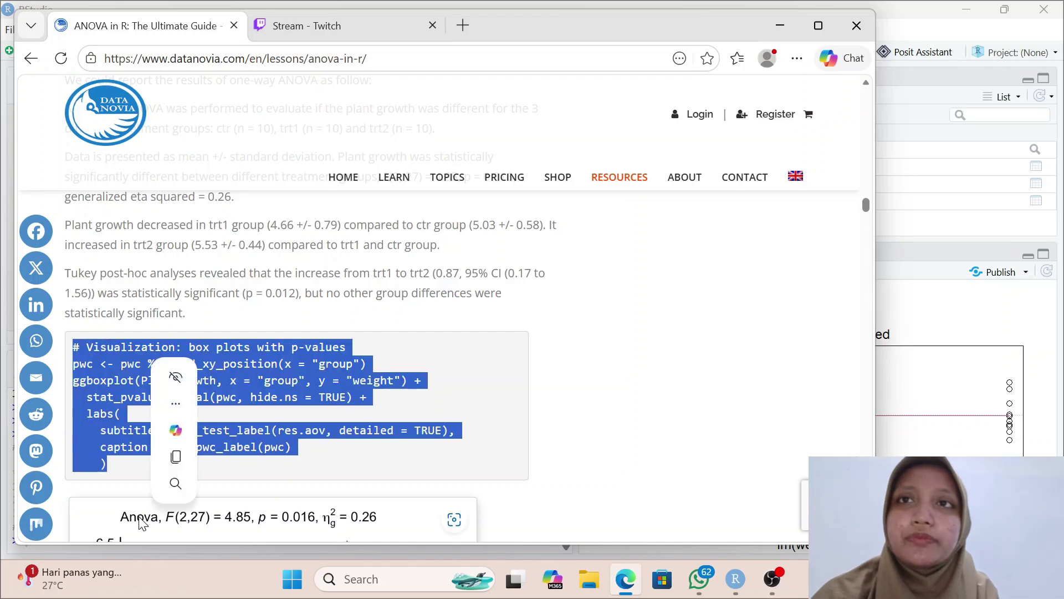
key("ctrl+c")
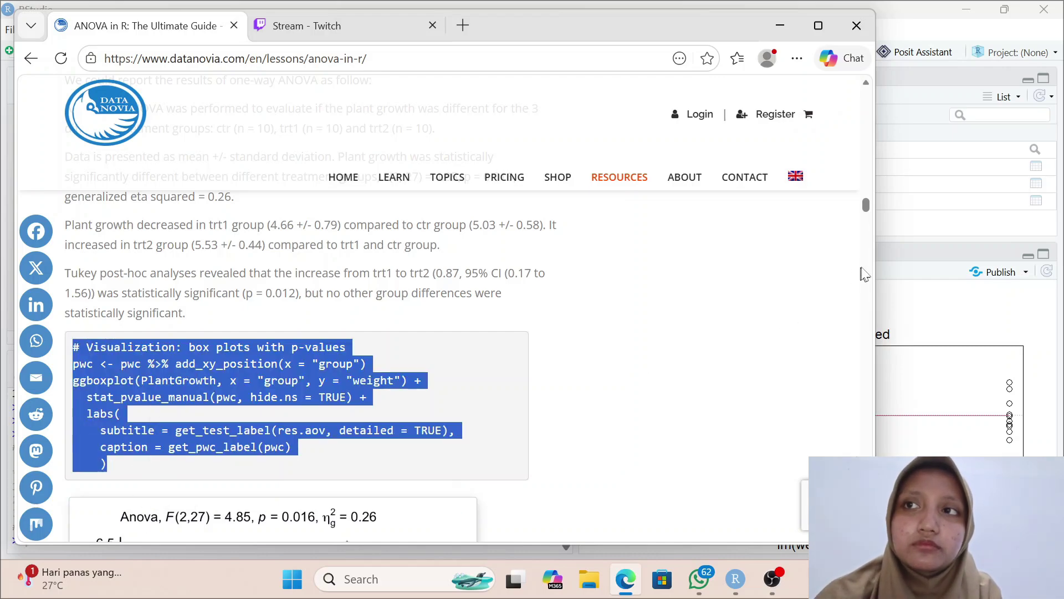
Step: Switch to RStudio, paste the box plots with p-values code at the end of the script and run the whole block
left_click(896, 252)
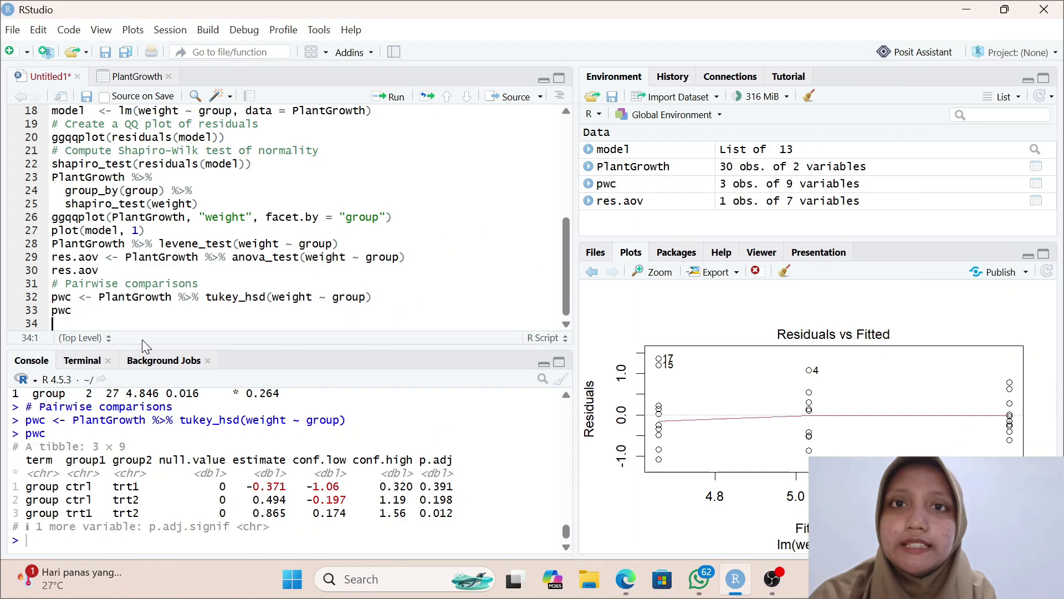
key("ctrl+v")
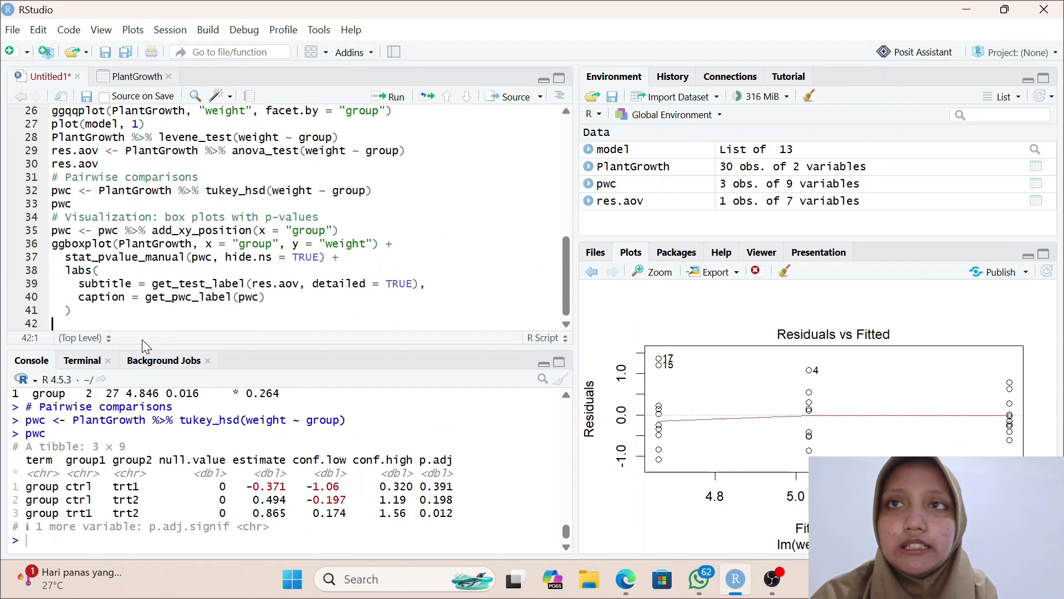
left_click(85, 218)
key("ctrl+Return")
key("ctrl+Return")
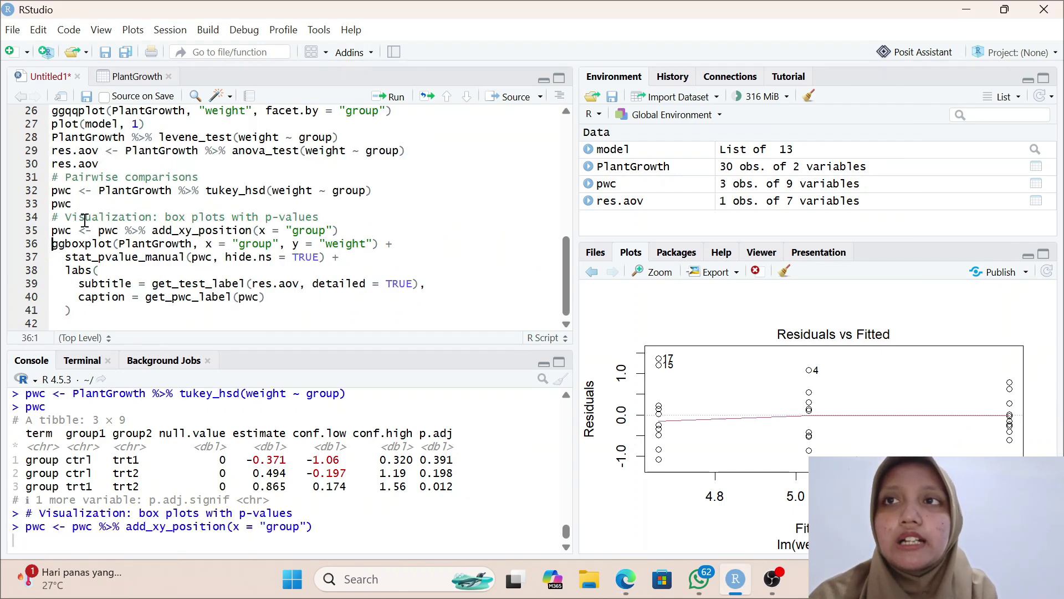
key("ctrl+Return")
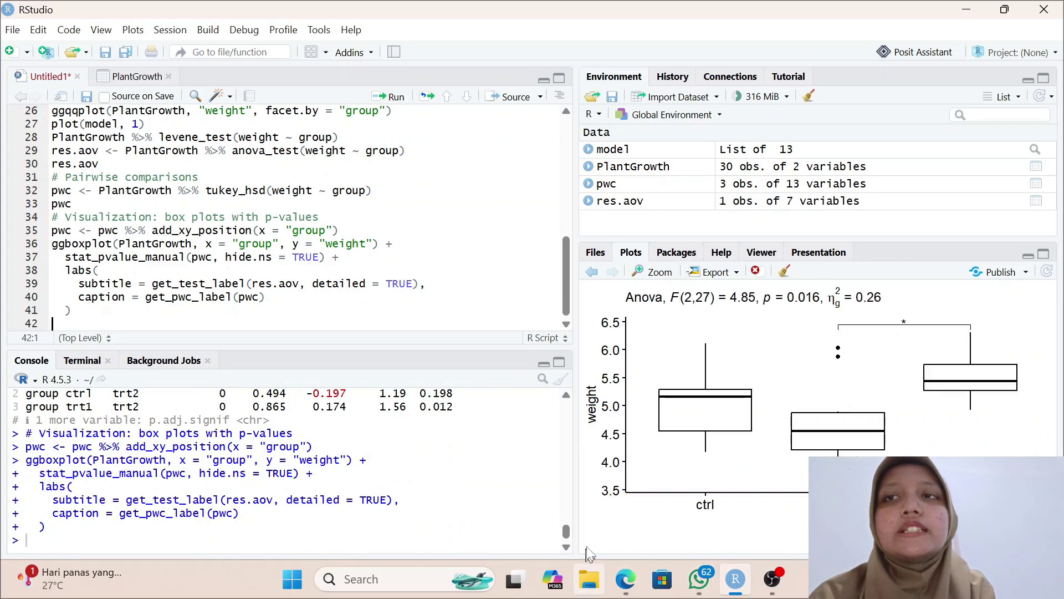
Step: Switch to the Edge tutorial and copy the Welch one-way ANOVA code block with the Games-Howell comparisons and box plot
mouse_move(611, 592)
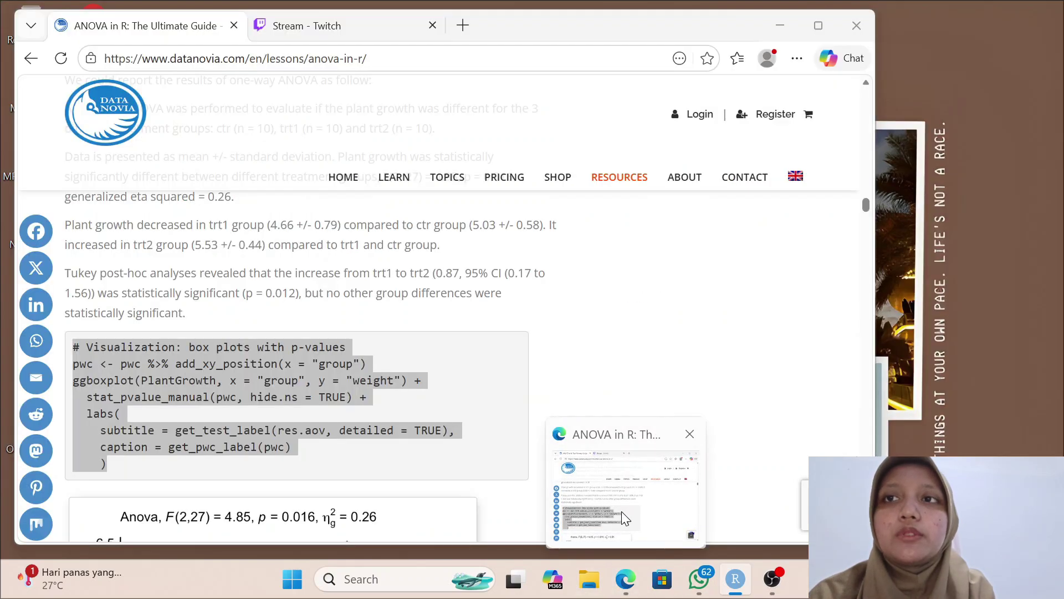
left_click(621, 511)
scroll(507, 441, "down", 10)
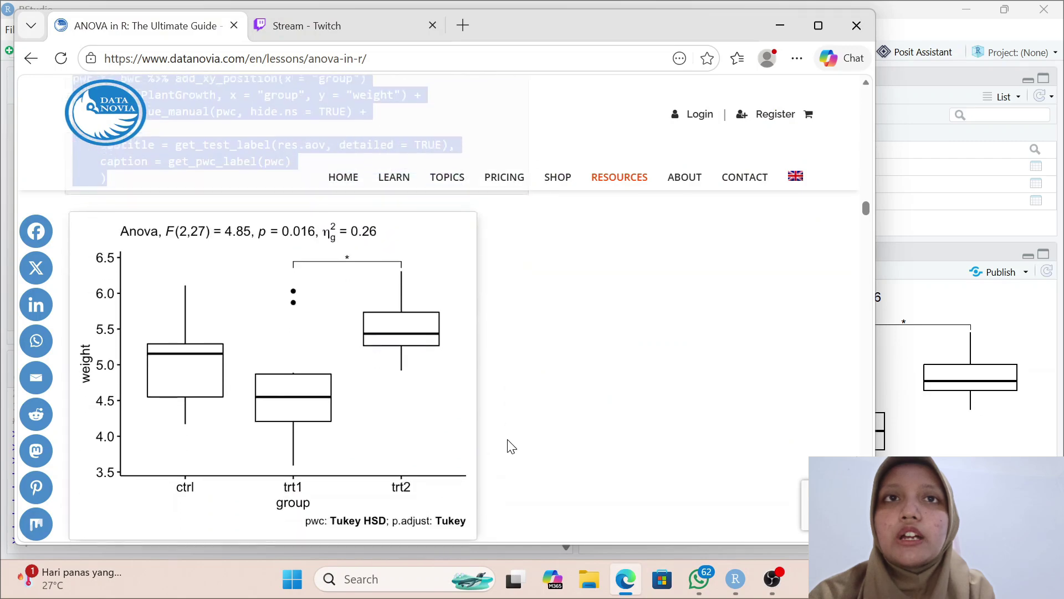
scroll(508, 442, "down", 2)
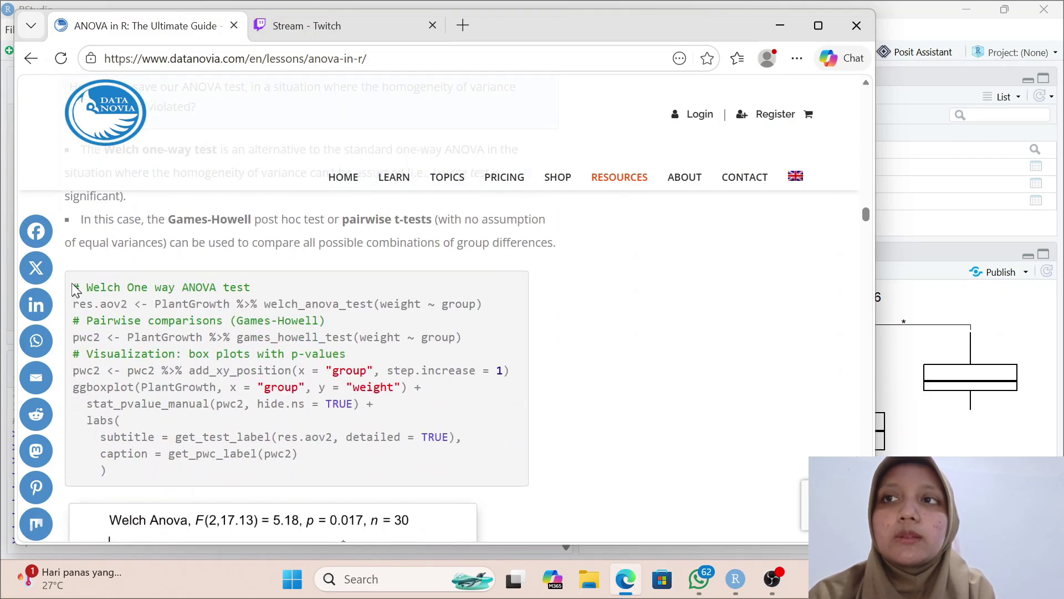
left_click_drag(73, 285, 138, 501)
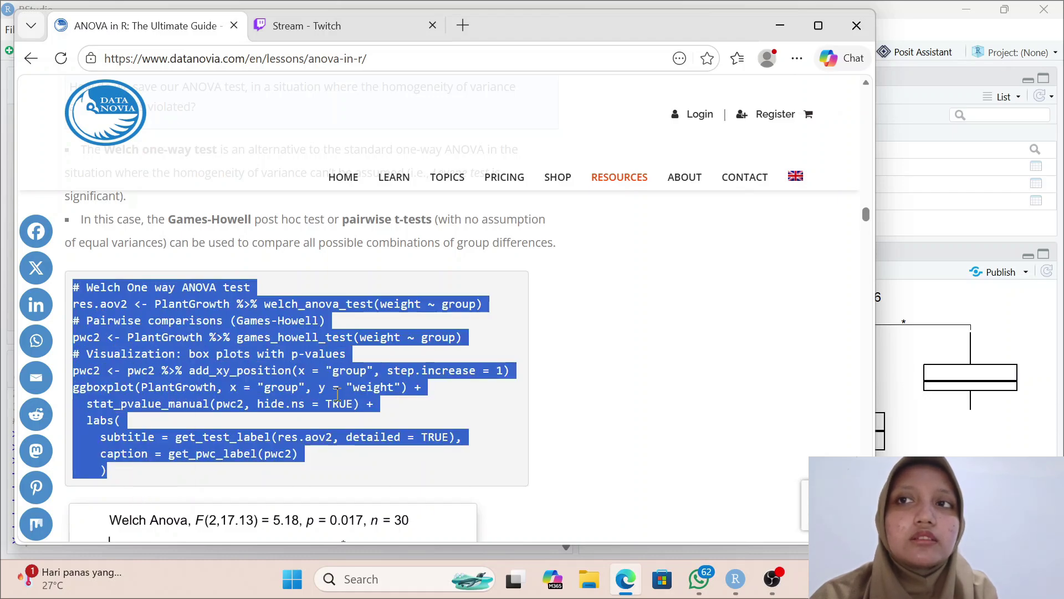
Step: Switch to RStudio, paste the Welch ANOVA code at the end of the script and run it through the pwc2 box plot
left_click(955, 252)
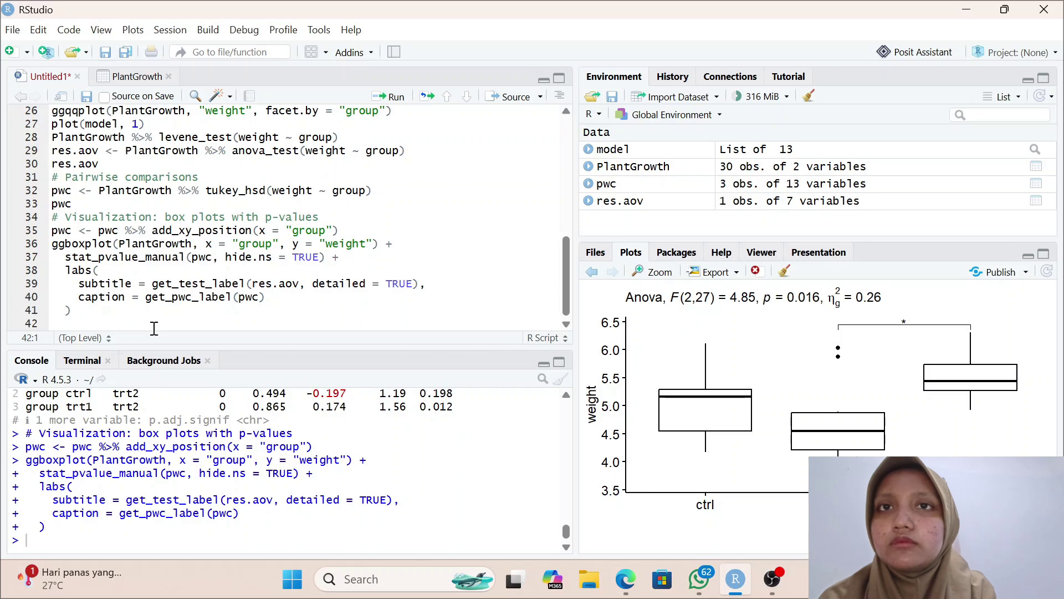
key("ctrl+v")
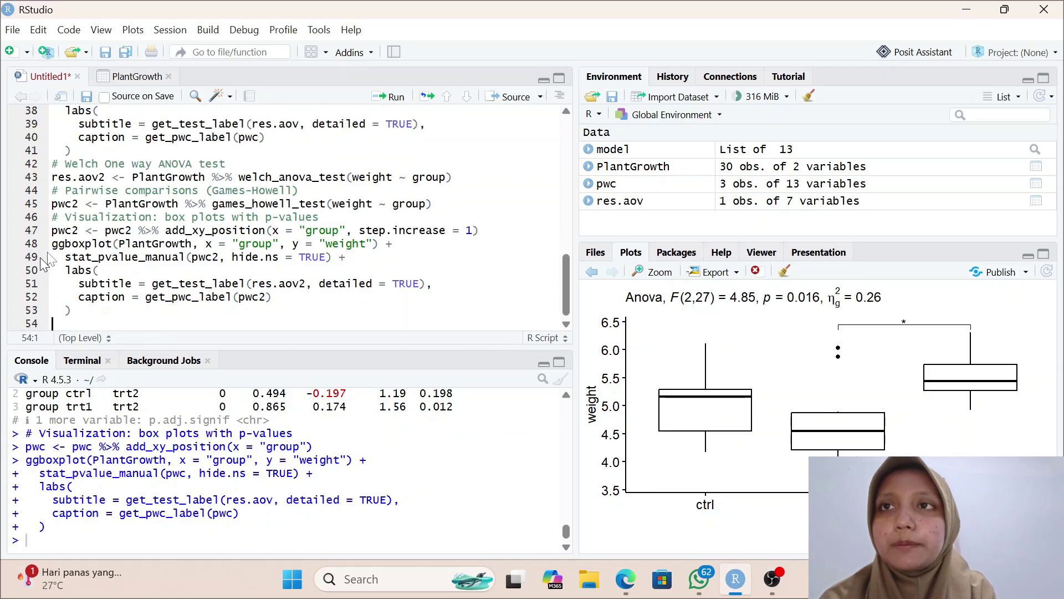
left_click(101, 164)
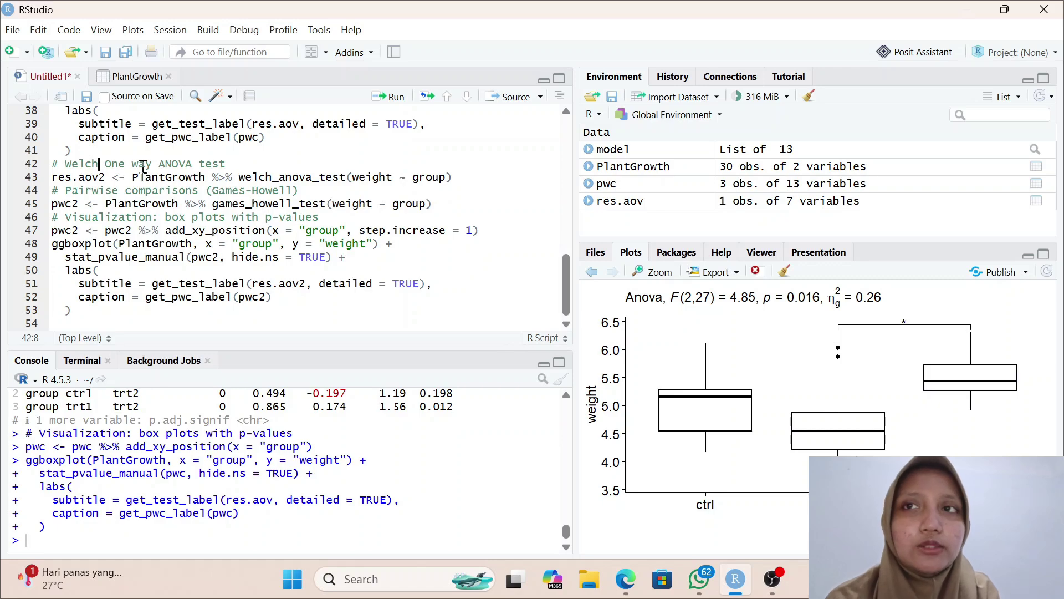
key("ctrl+Return")
key("ctrl+Return")
key("ctrl+Return")
key("ctrl+Return")
key("ctrl+Return")
key("ctrl+Return")
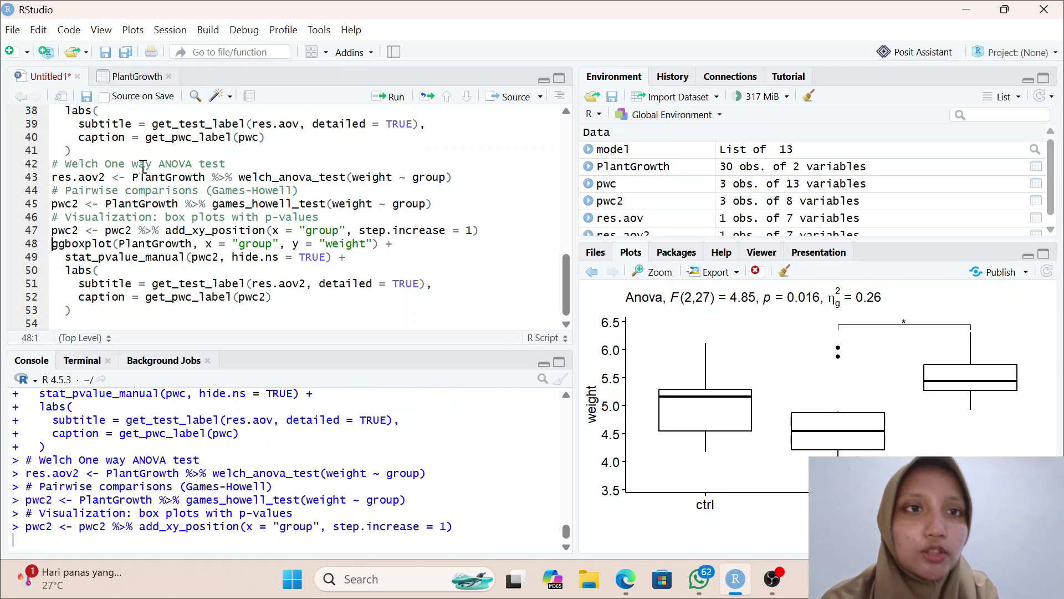
key("ctrl+Return")
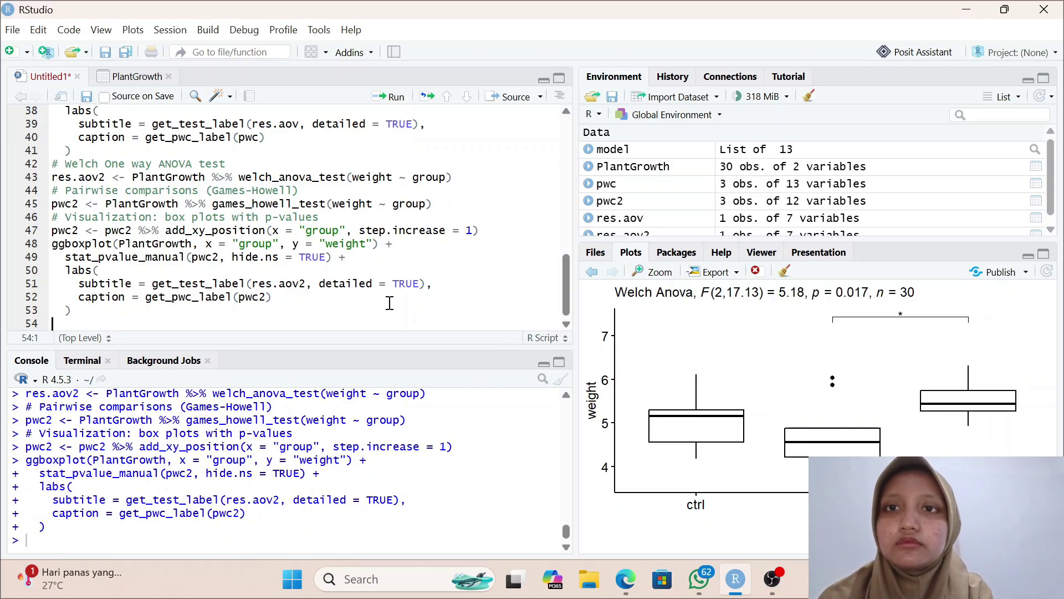
Step: Switch to the Edge tutorial, look through the section after the Welch test up to Two-way ANOVA, and return to RStudio
mouse_move(625, 579)
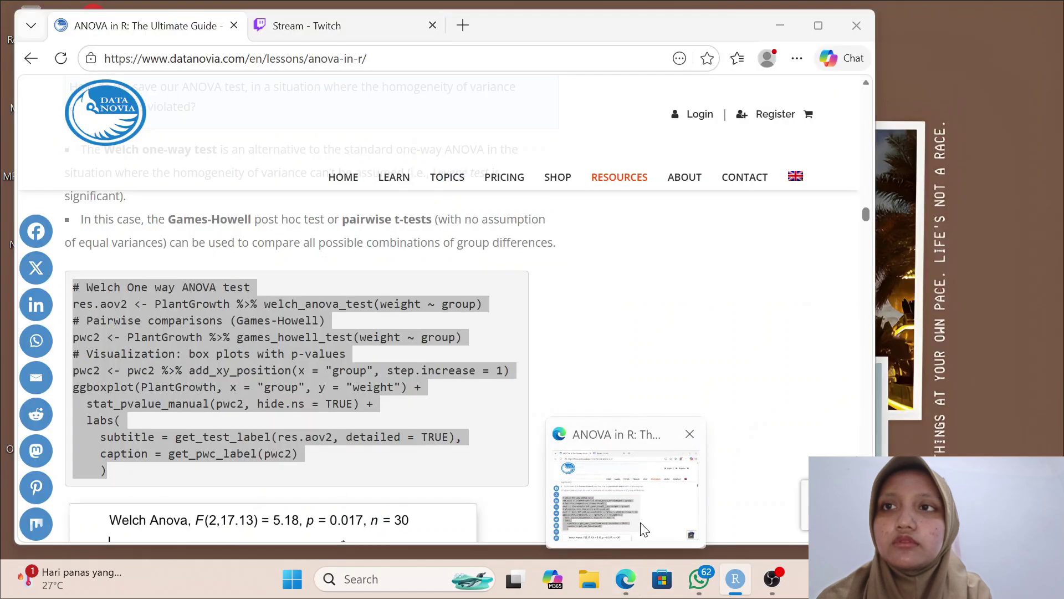
left_click(643, 529)
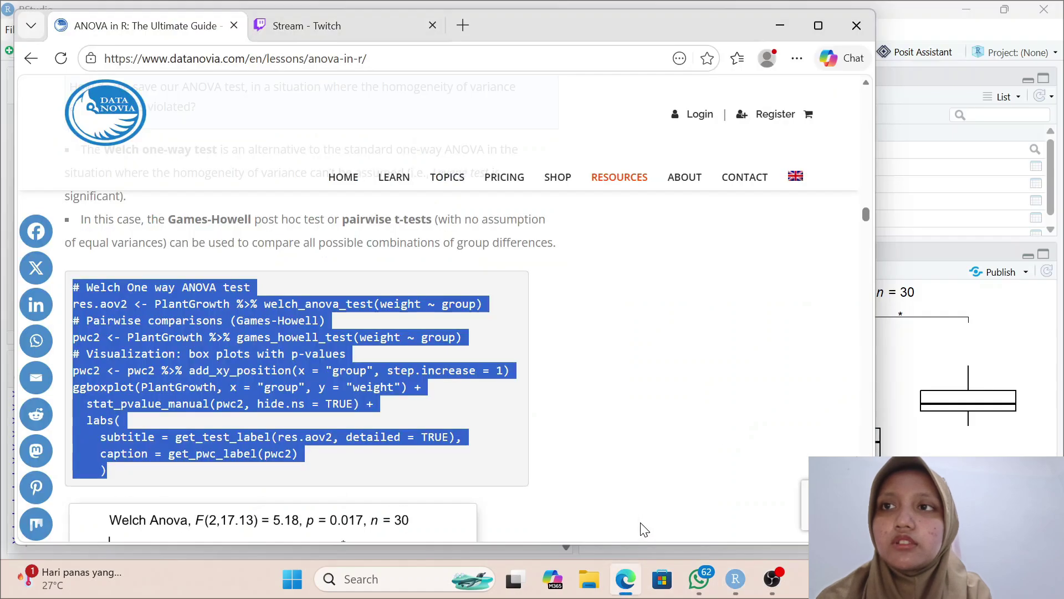
scroll(611, 417, "down", 4)
scroll(611, 418, "down", 10)
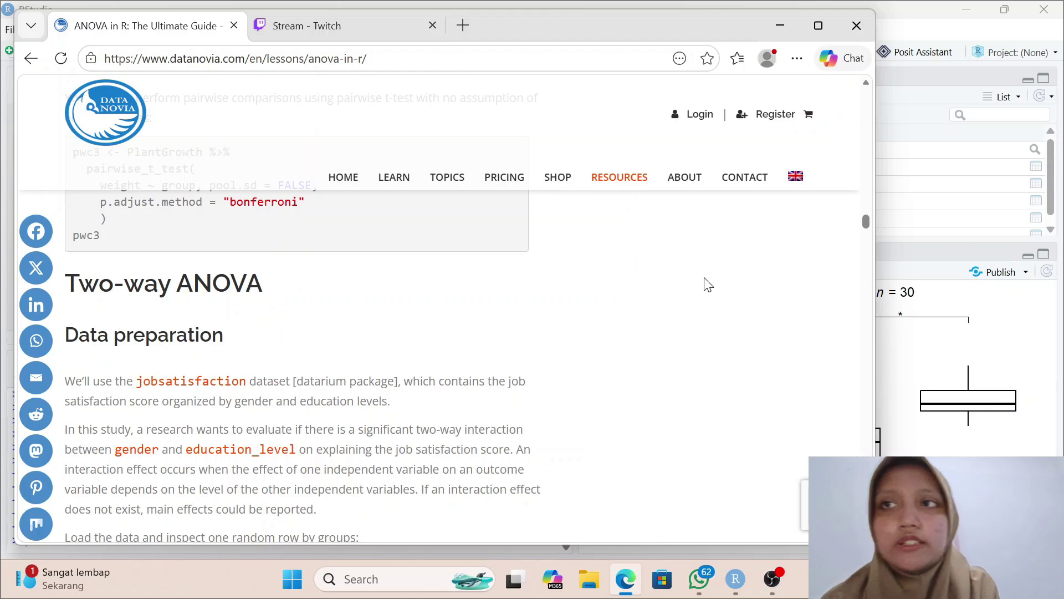
left_click(786, 29)
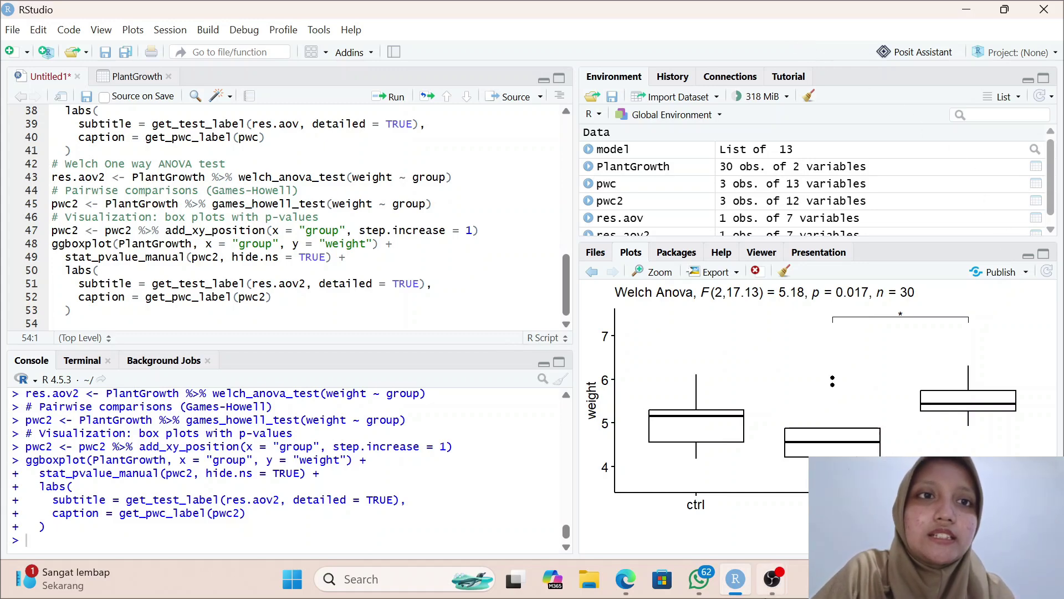
mouse_move(767, 596)
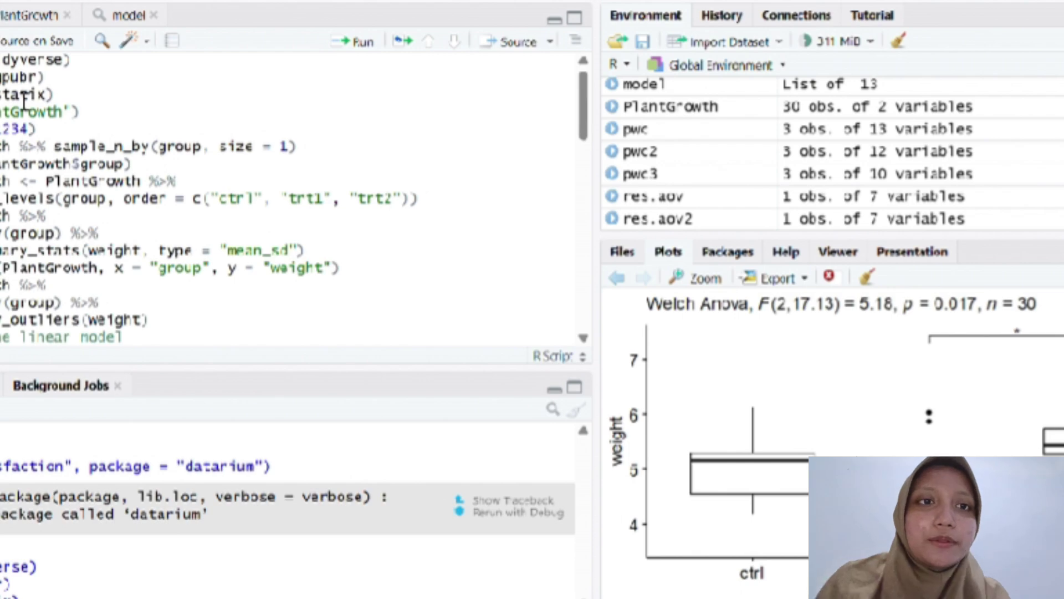